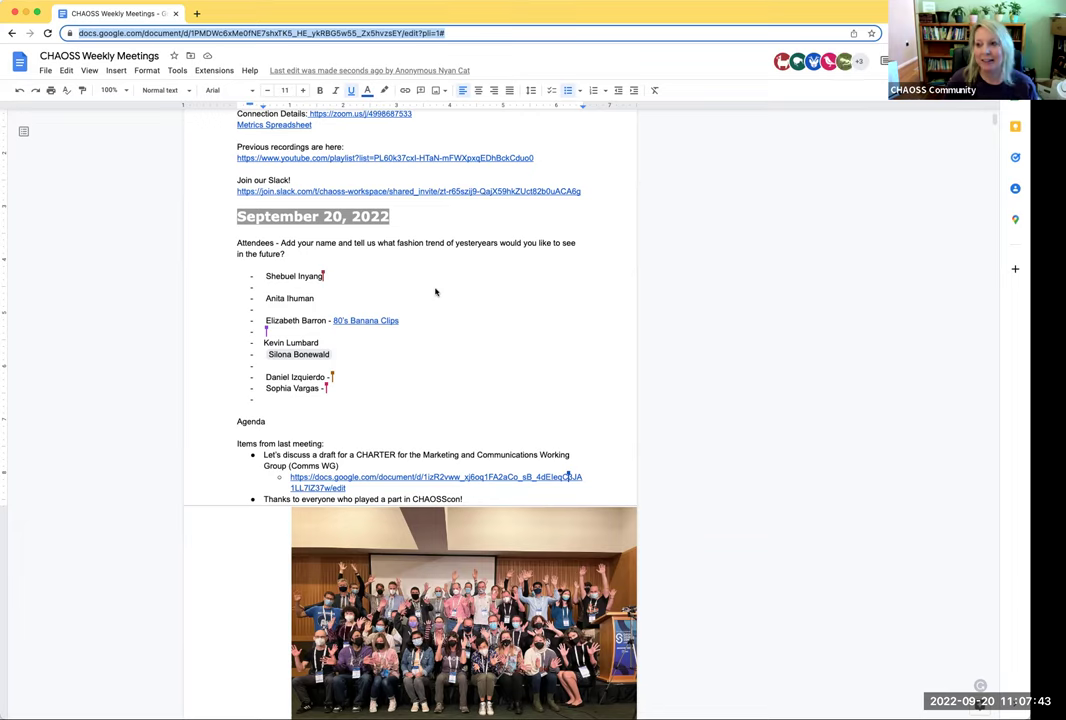
Step: Open the 80's Banana Clips link in the September 20, 2022 attendee list and look through the image results
left_click(371, 323)
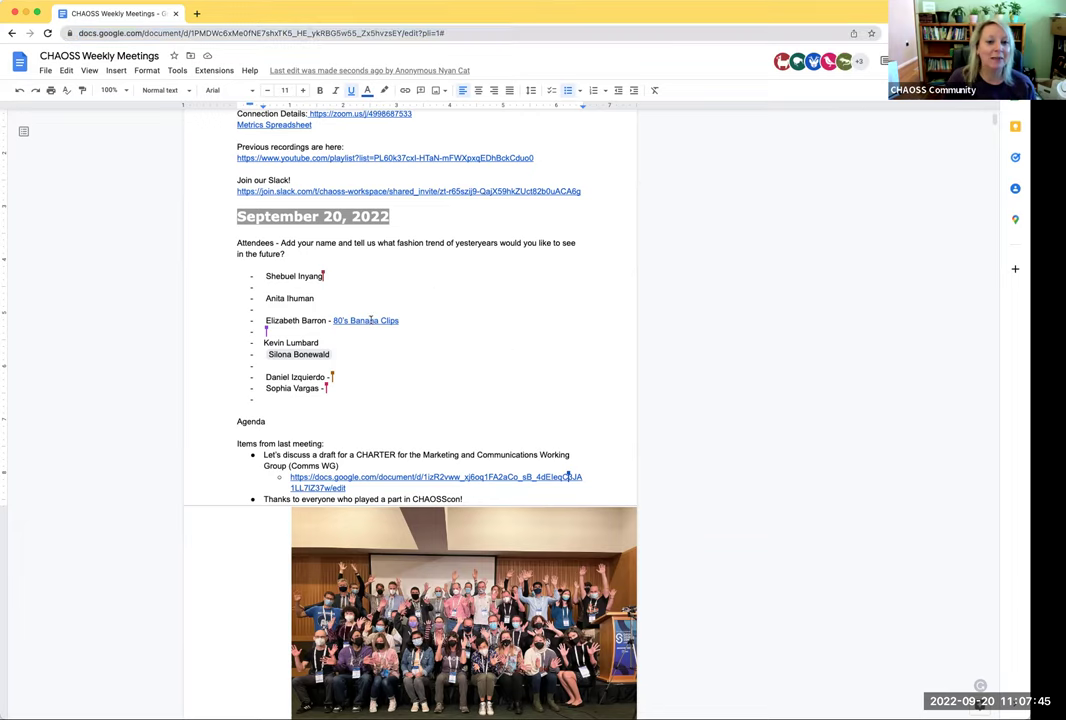
left_click(390, 337)
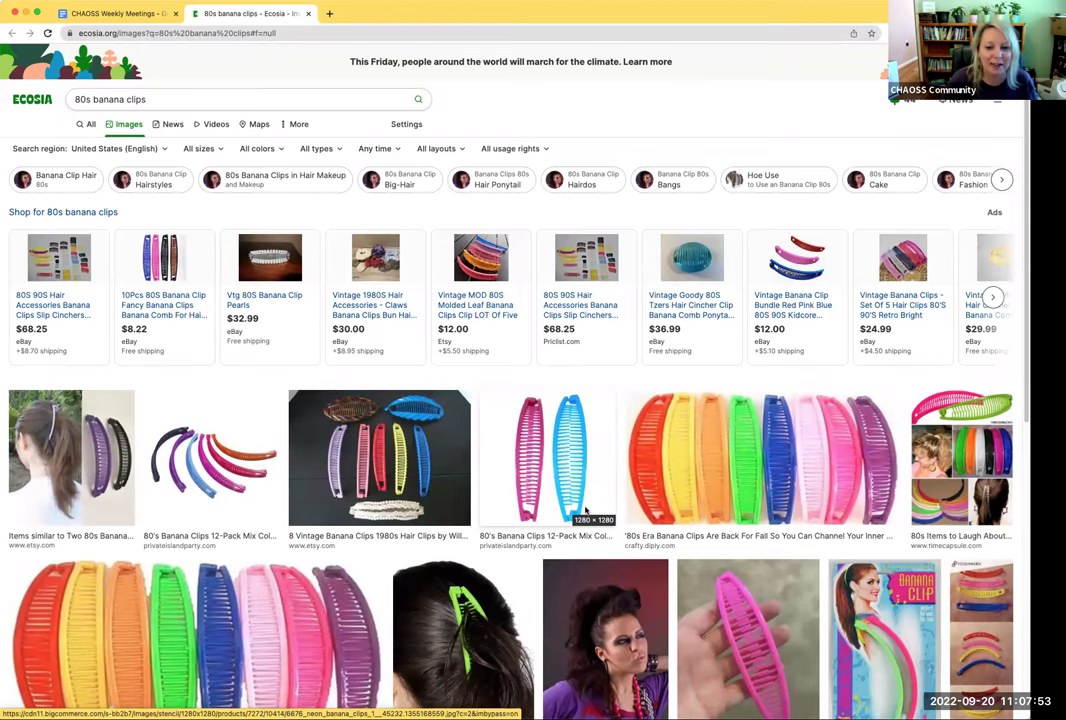
scroll(488, 415, "down", 1)
scroll(615, 586, "down", 2)
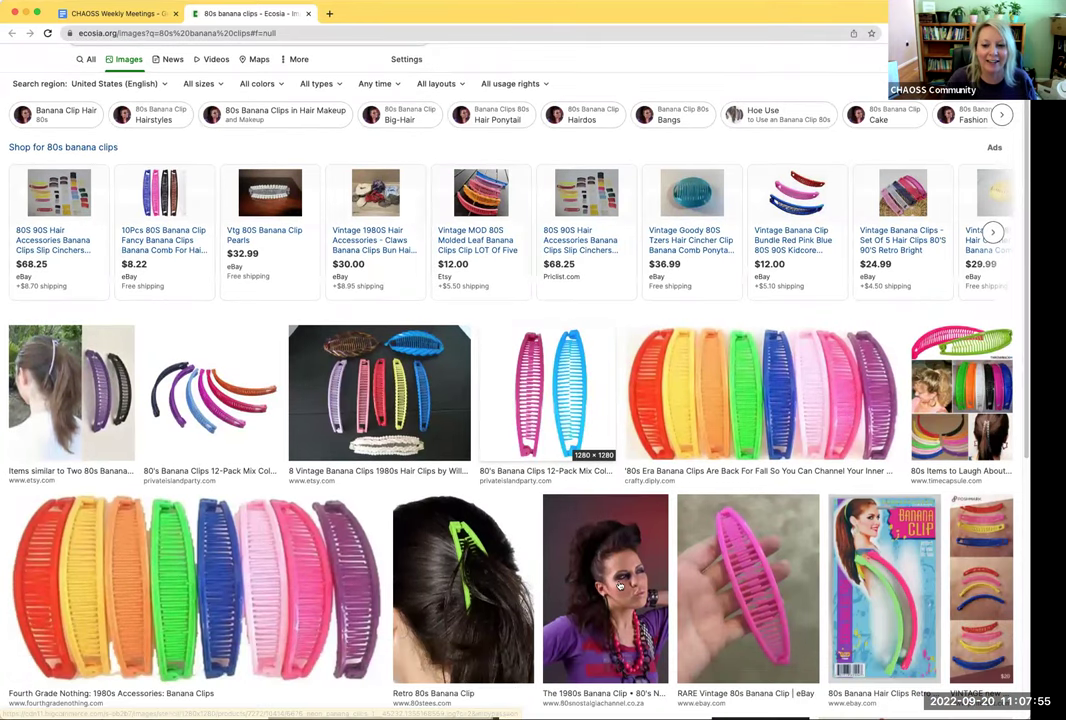
scroll(614, 350, "down", 1)
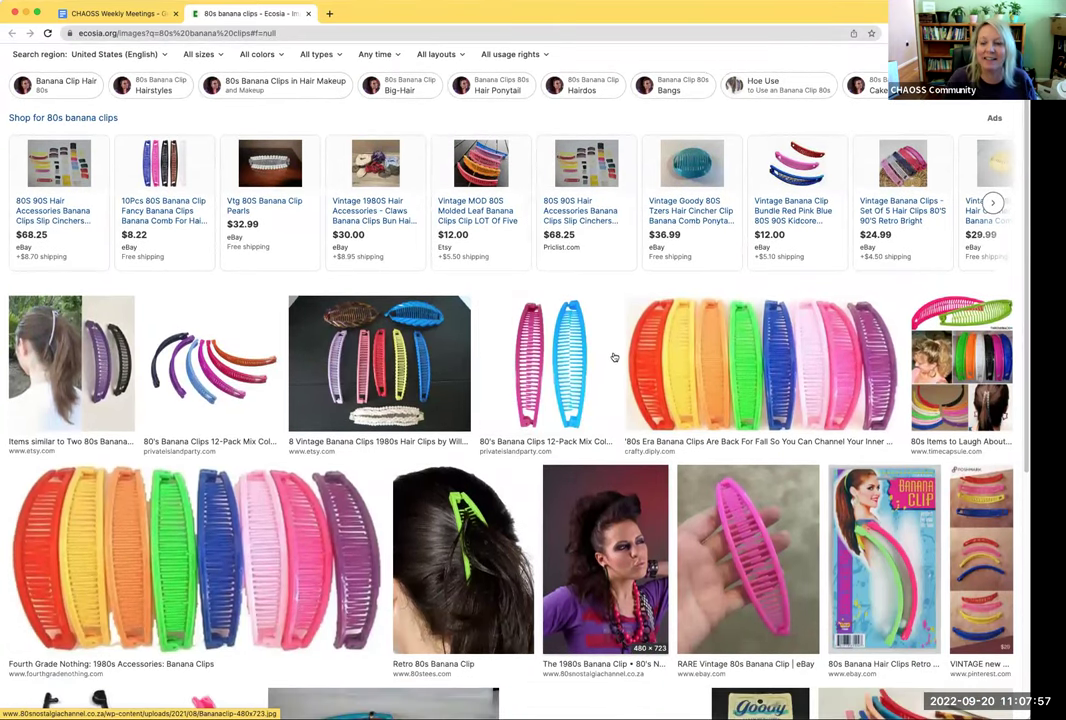
scroll(614, 343, "down", 6)
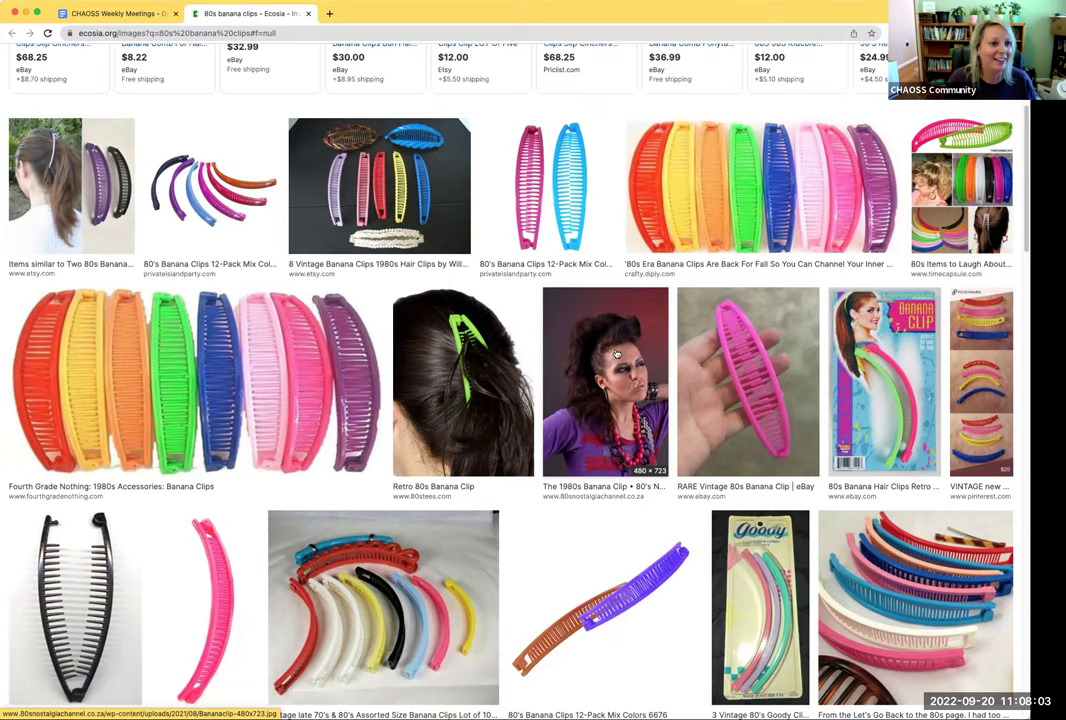
scroll(616, 354, "up", 9)
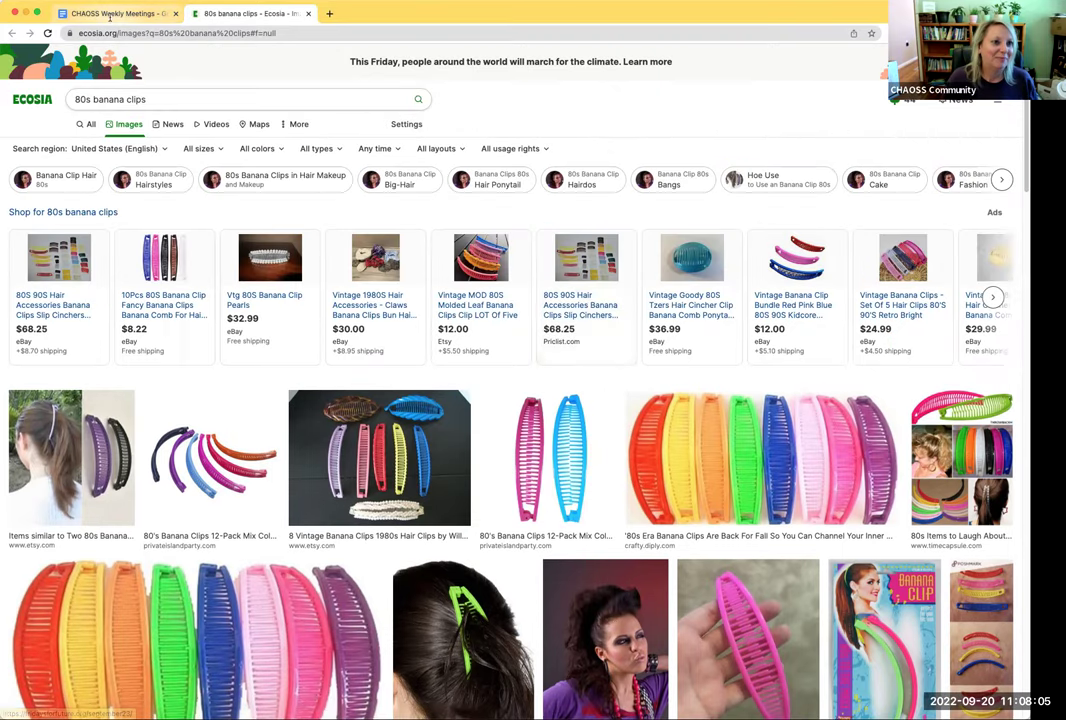
Step: Return to the CHAOSS Weekly Meetings notes and open the linked charter draft for the Marketing and Communications Working Group
left_click(110, 14)
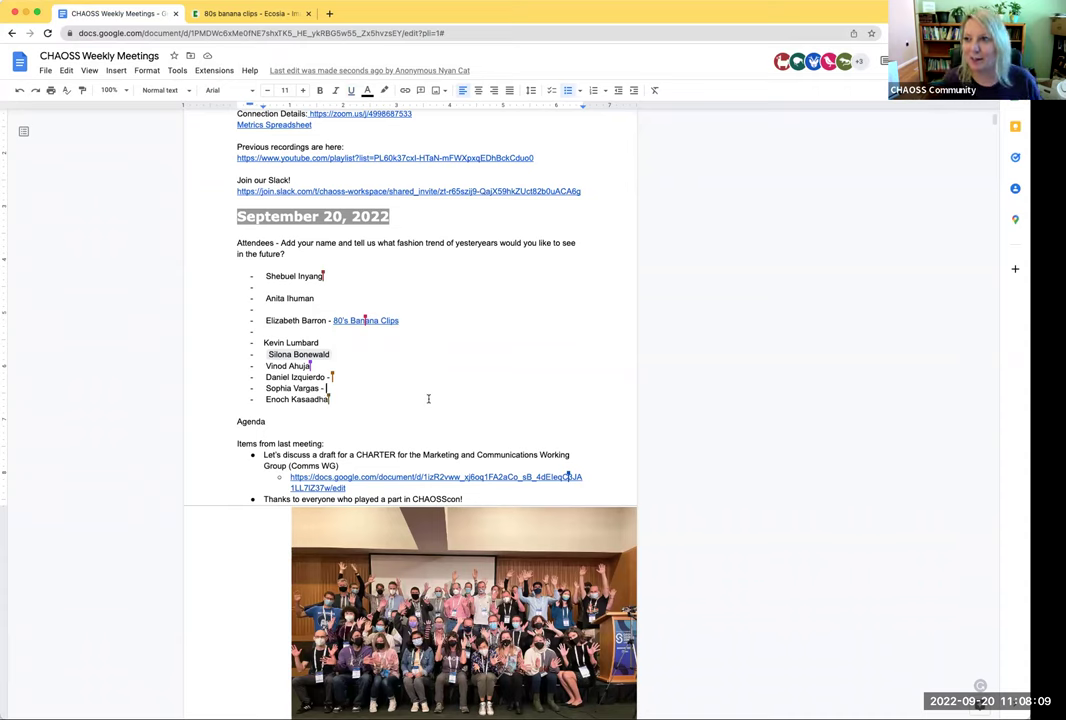
scroll(439, 399, "down", 3)
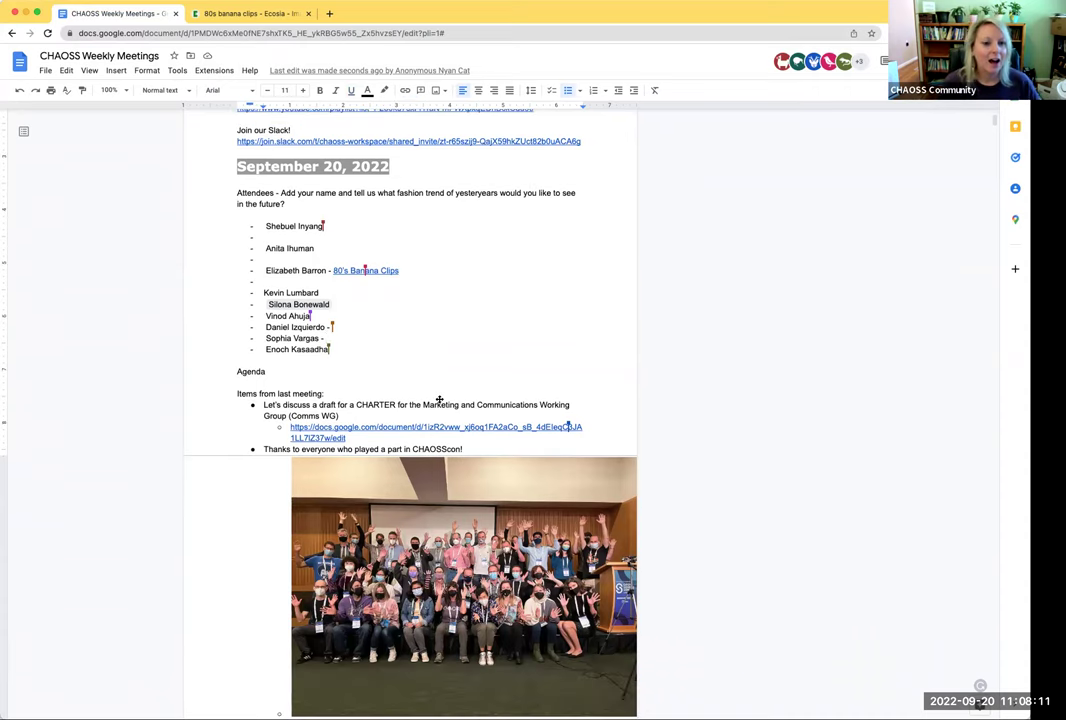
scroll(325, 319, "down", 10)
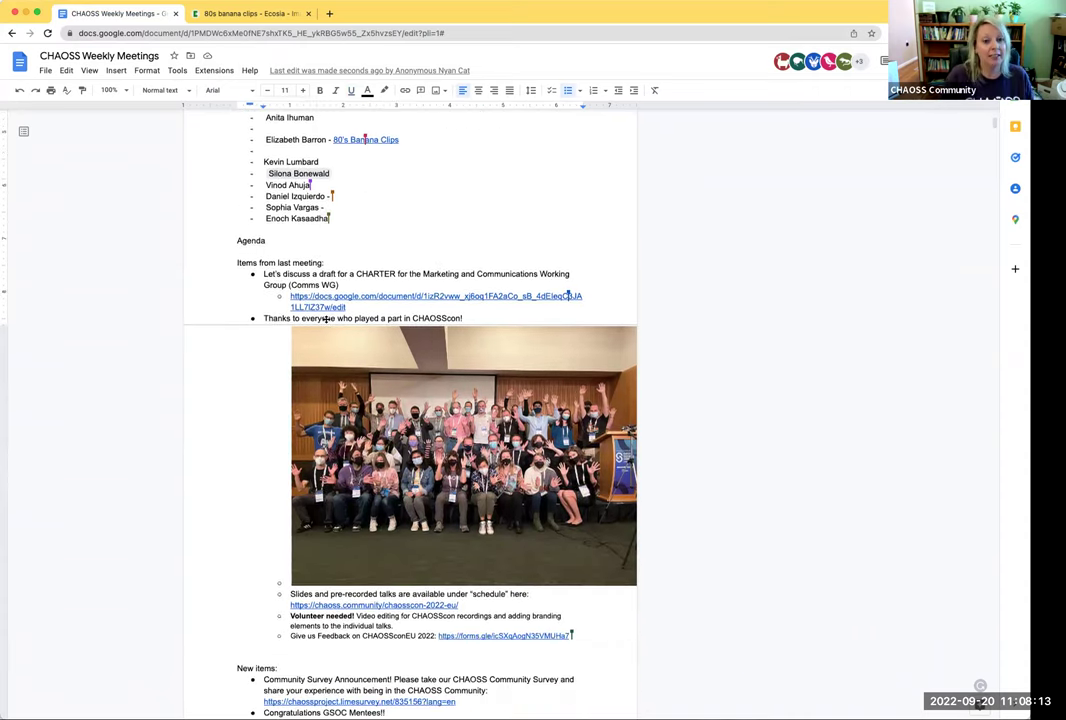
scroll(325, 319, "down", 6)
scroll(300, 340, "up", 15)
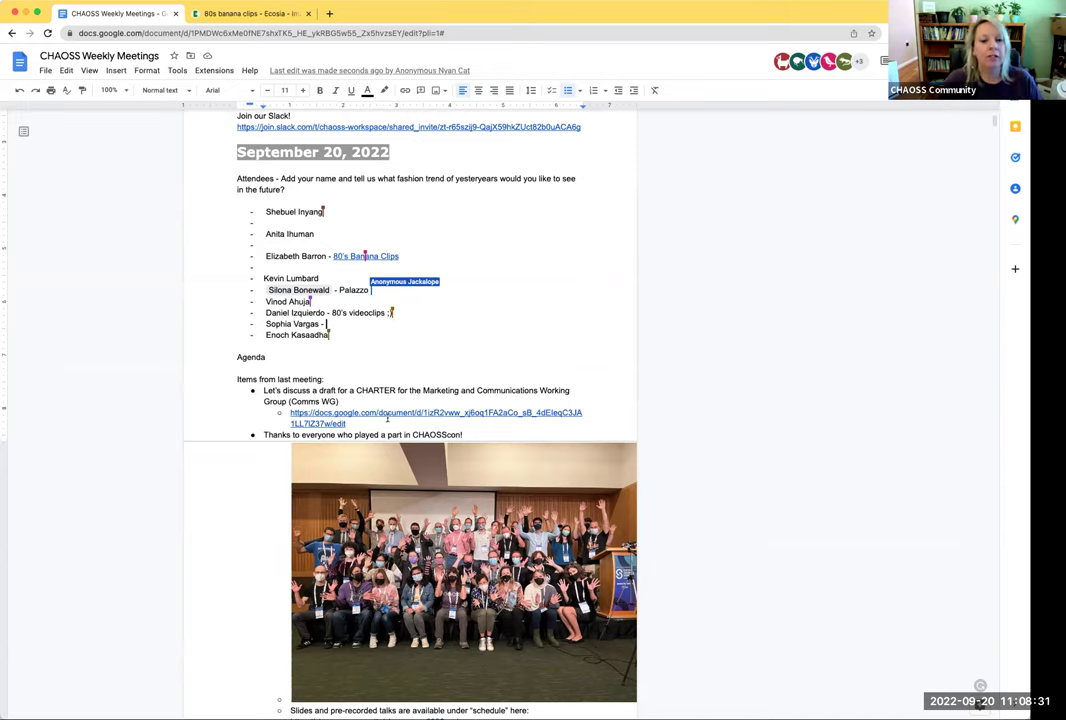
left_click(387, 419)
left_click(357, 443)
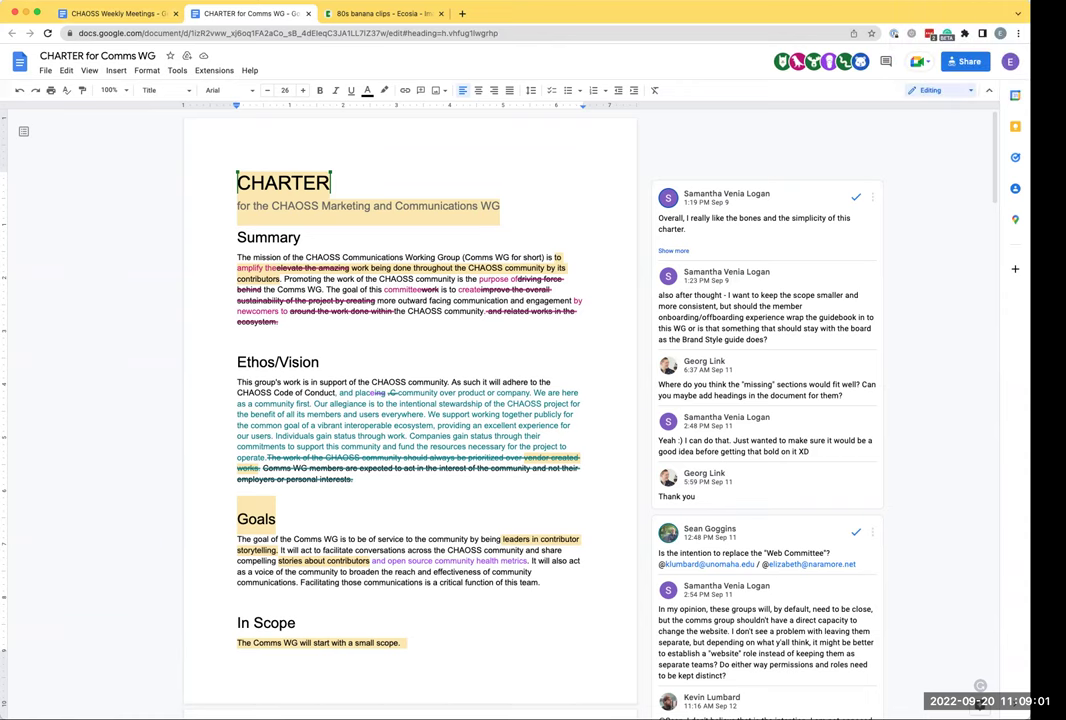
Step: Return to the weekly meeting notes, open the chaosscon-2022-eu link and examine the event's schedule of sessions and slides
left_click(110, 13)
left_click(349, 355)
scroll(487, 161, "down", 3)
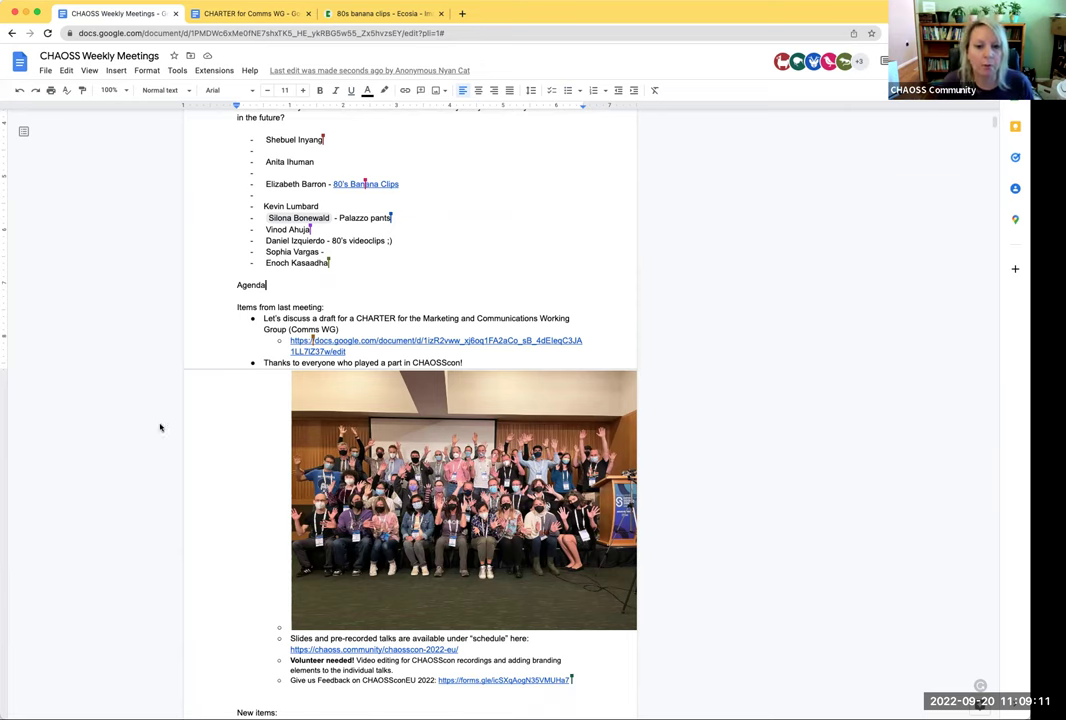
scroll(202, 438, "down", 2)
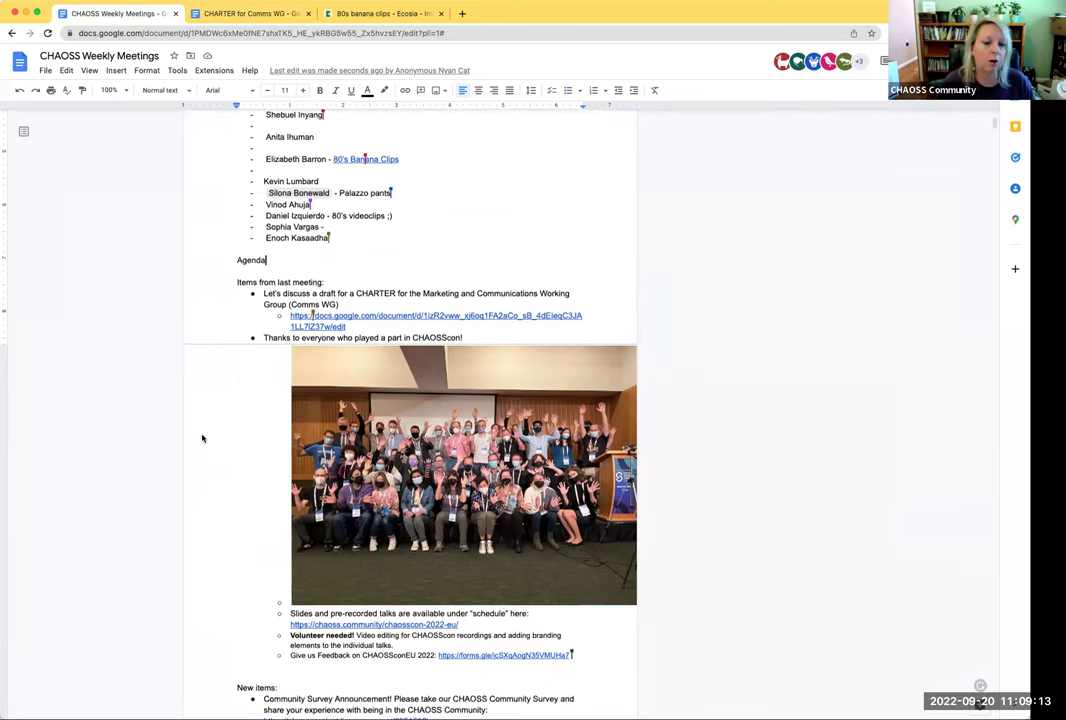
scroll(202, 438, "down", 1)
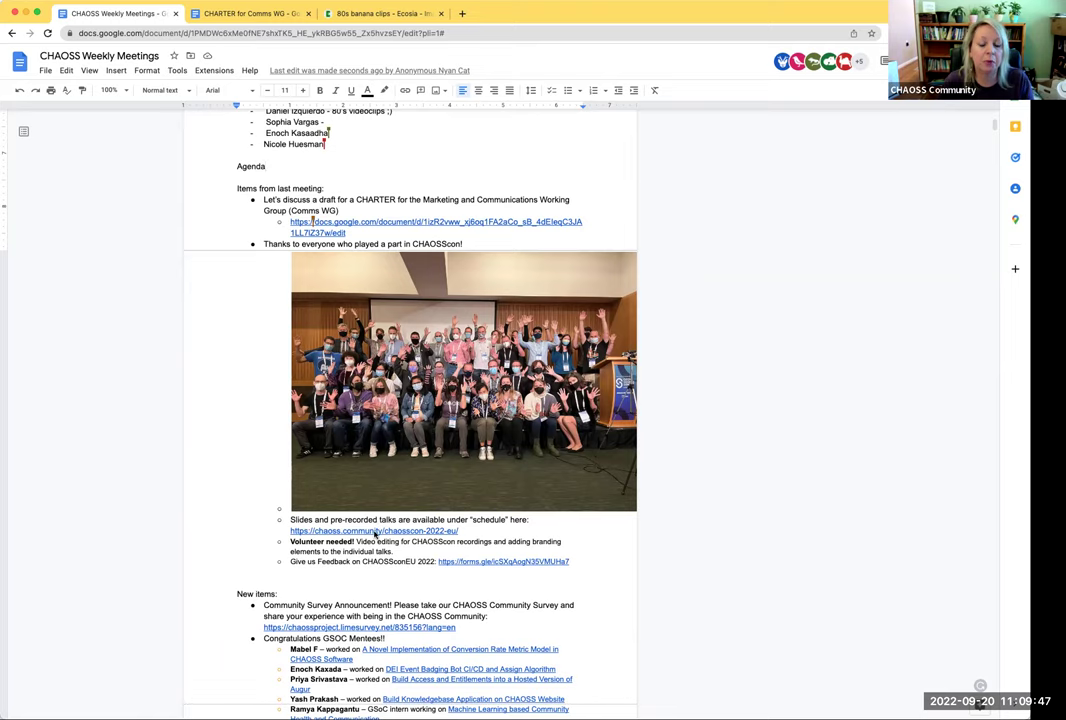
left_click(375, 531)
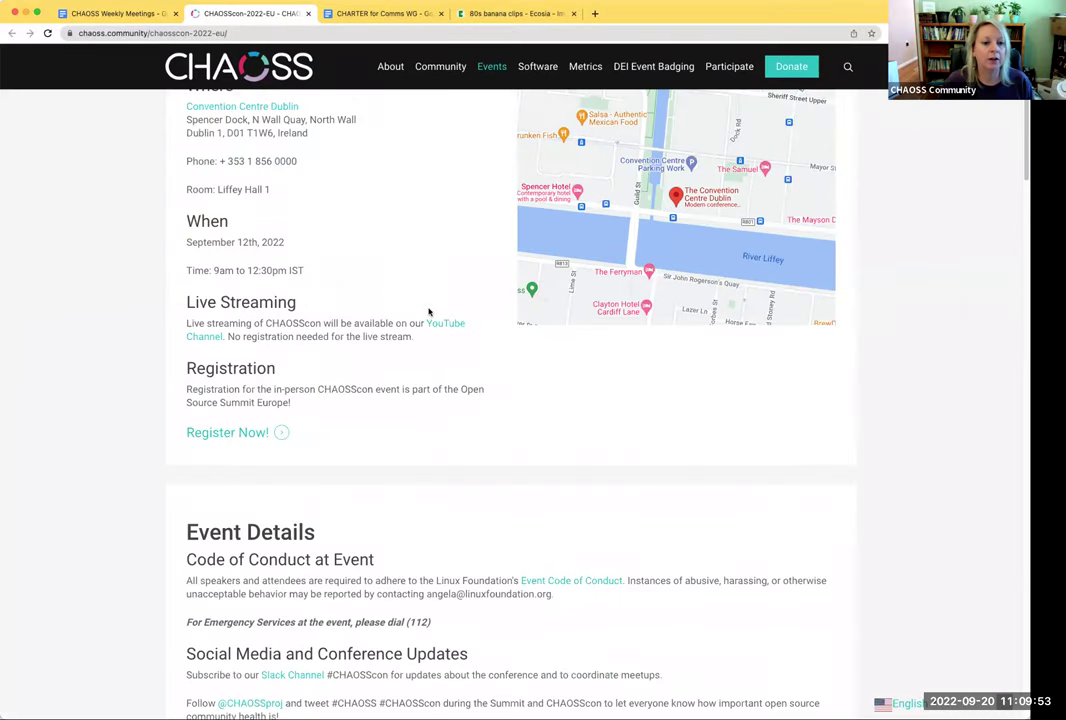
scroll(429, 312, "down", 4)
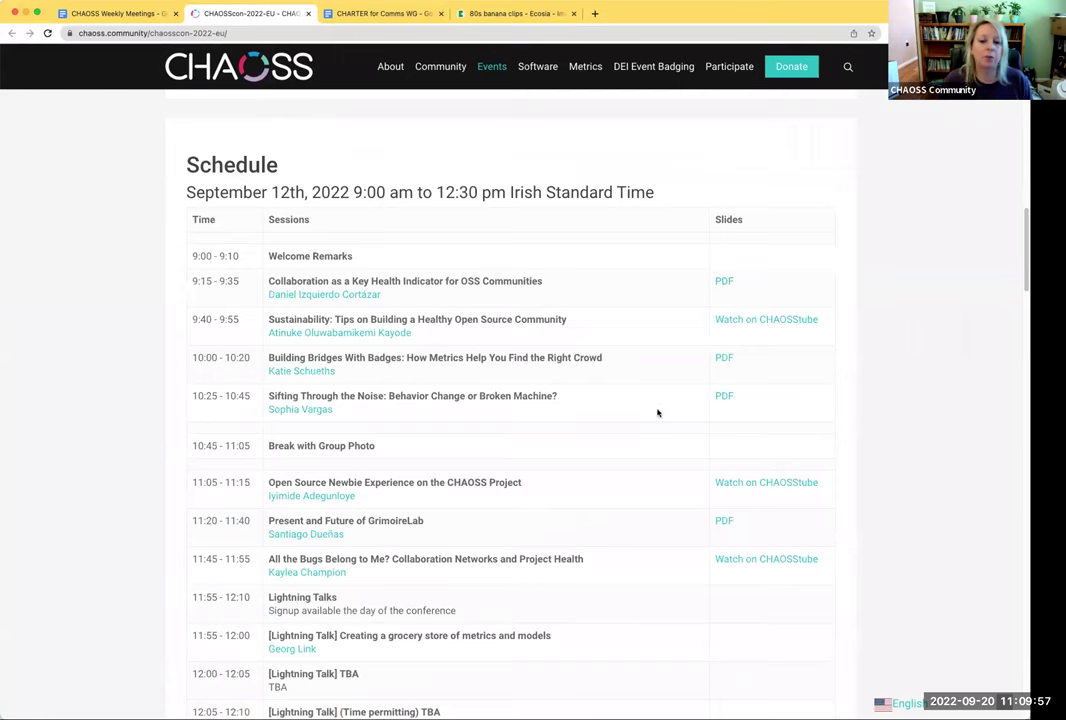
scroll(657, 413, "down", 1)
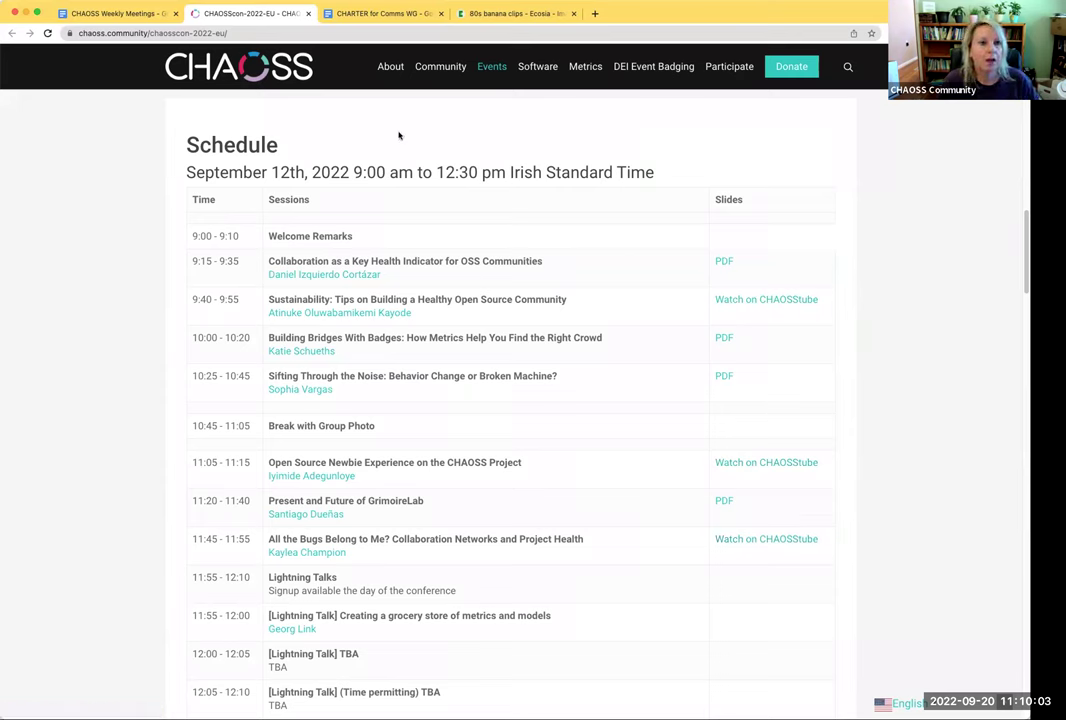
Step: Back in the meeting notes, highlight the "Volunteer needed!" video editing item and go over the CHAOSSconEU 2022 feedback item
left_click(125, 13)
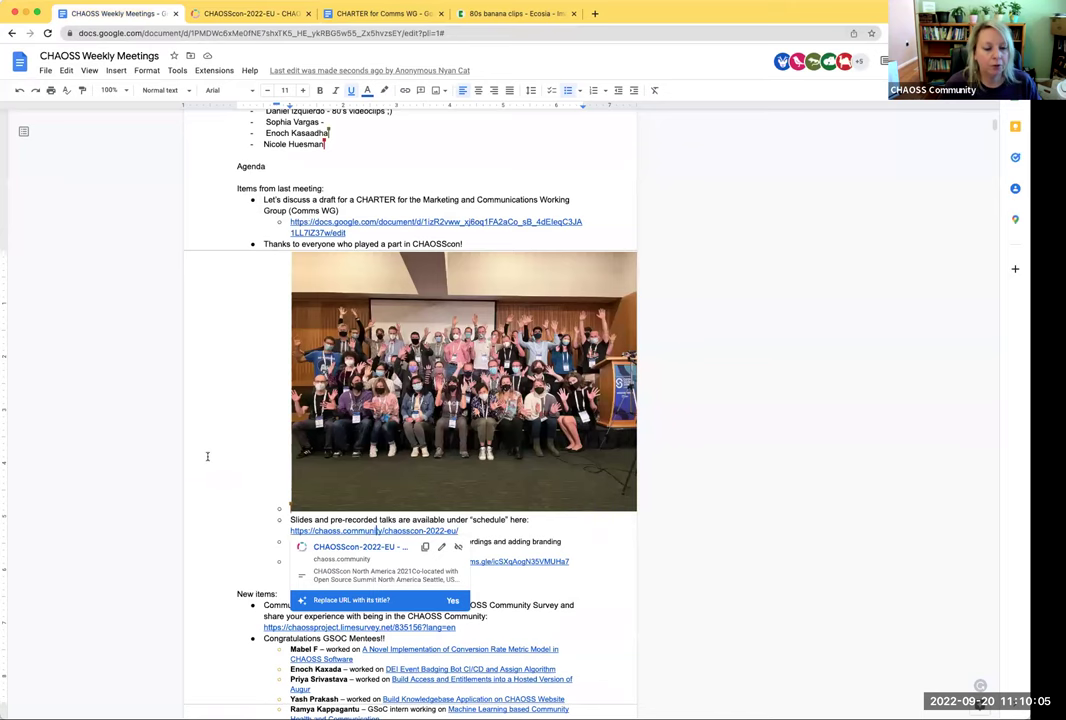
left_click(298, 549)
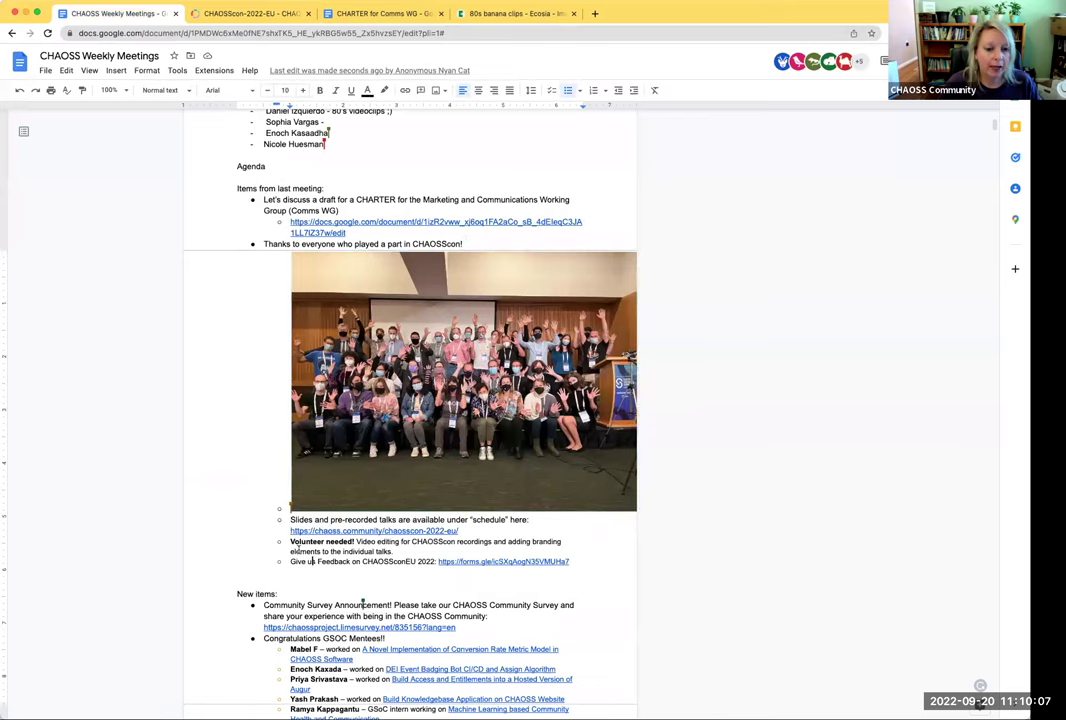
triple_click(399, 548)
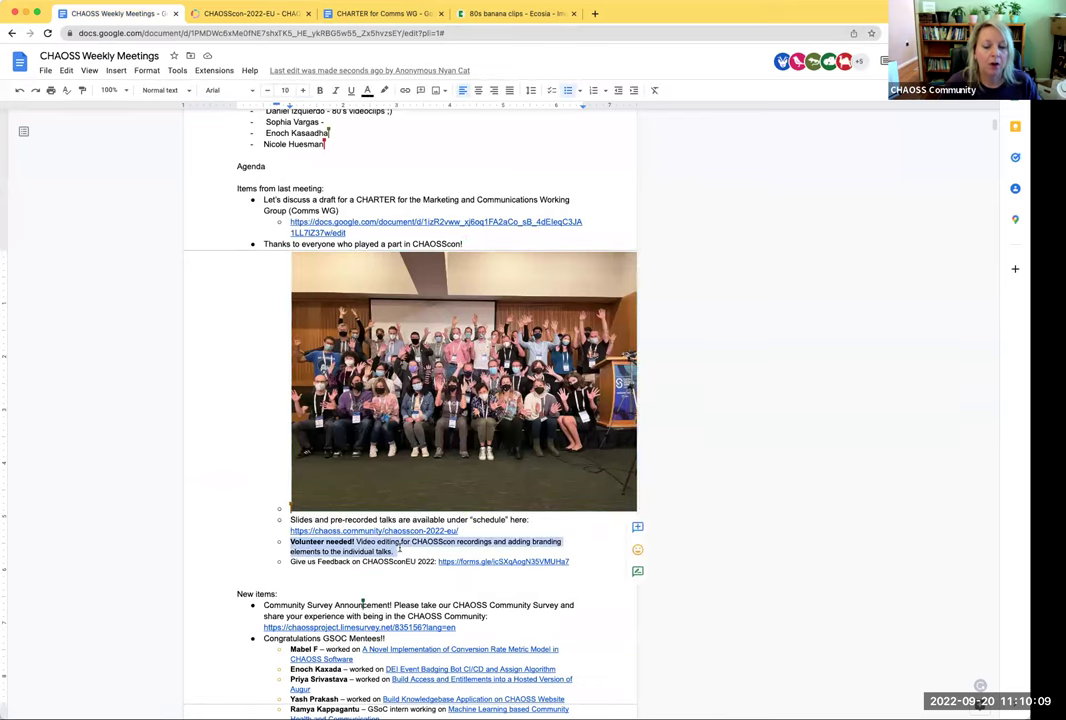
scroll(425, 552, "down", 1)
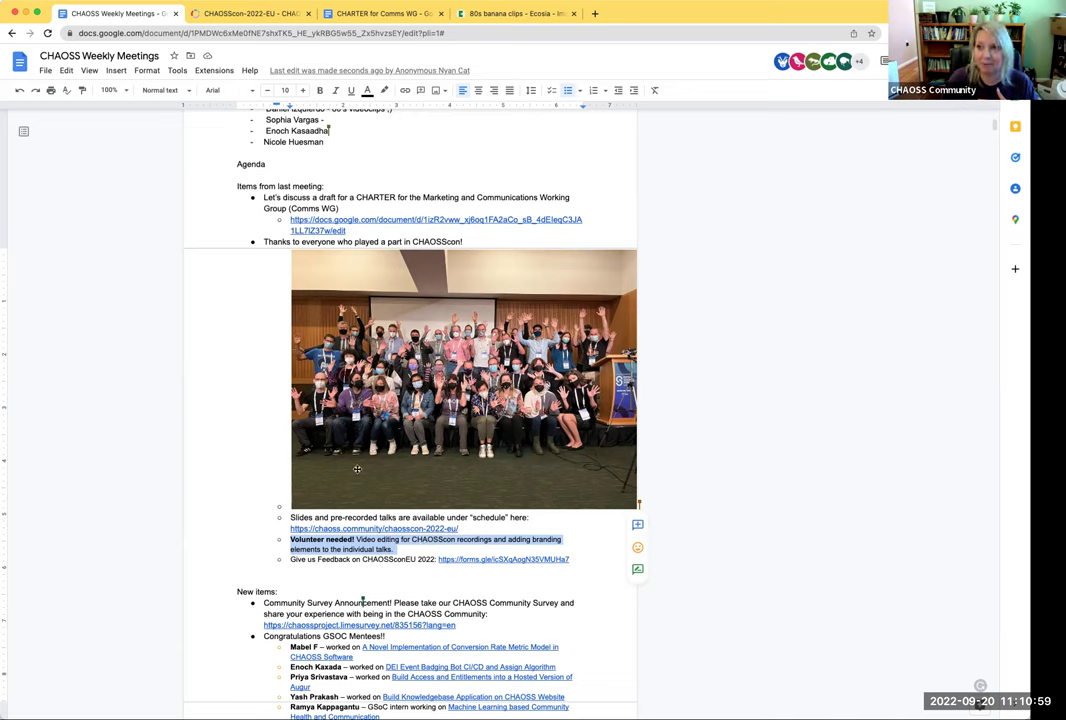
left_click(400, 560)
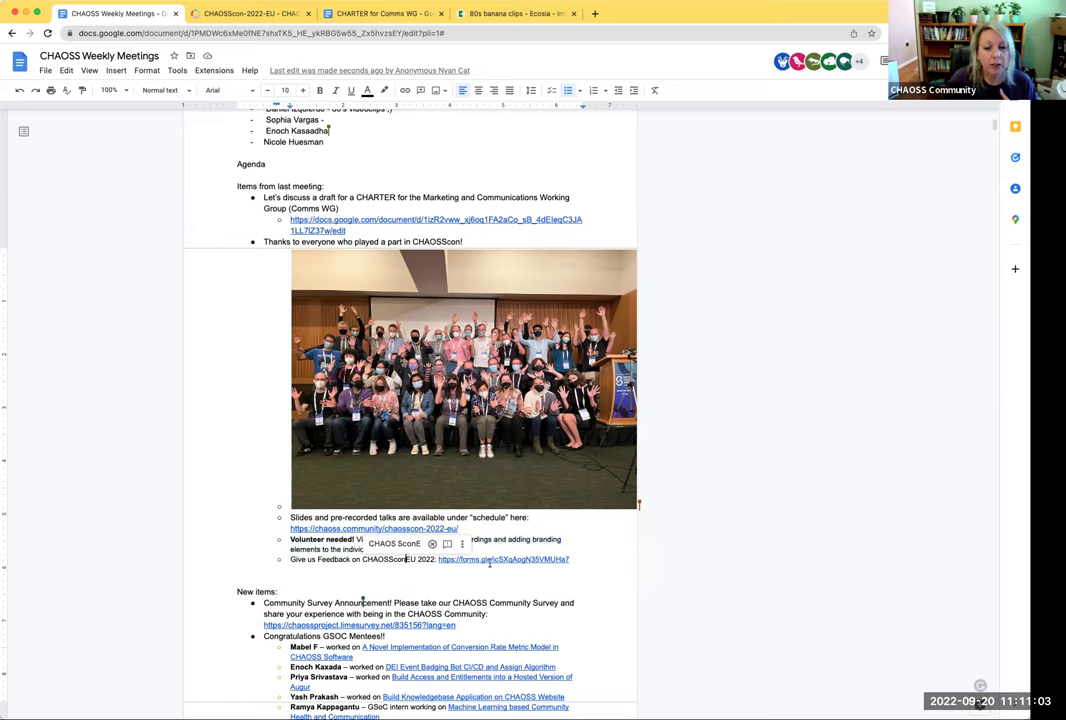
left_click(355, 568)
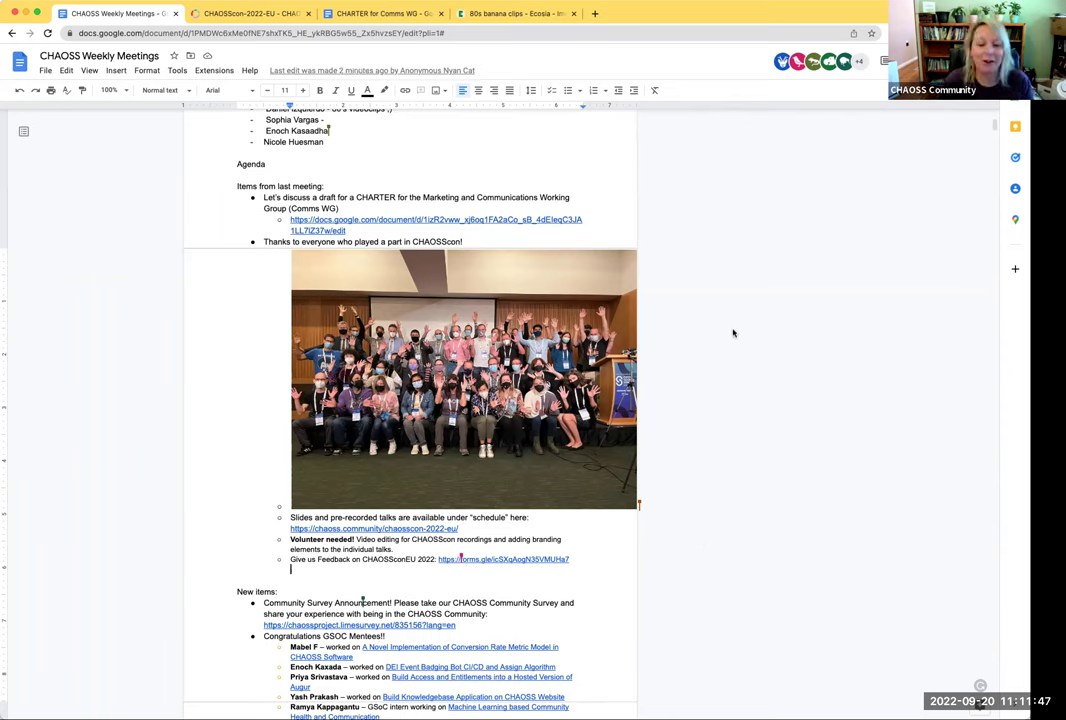
Step: Go over the "New items" section of the agenda, starting with the Community Survey announcement
scroll(228, 482, "down", 5)
scroll(228, 482, "down", 2)
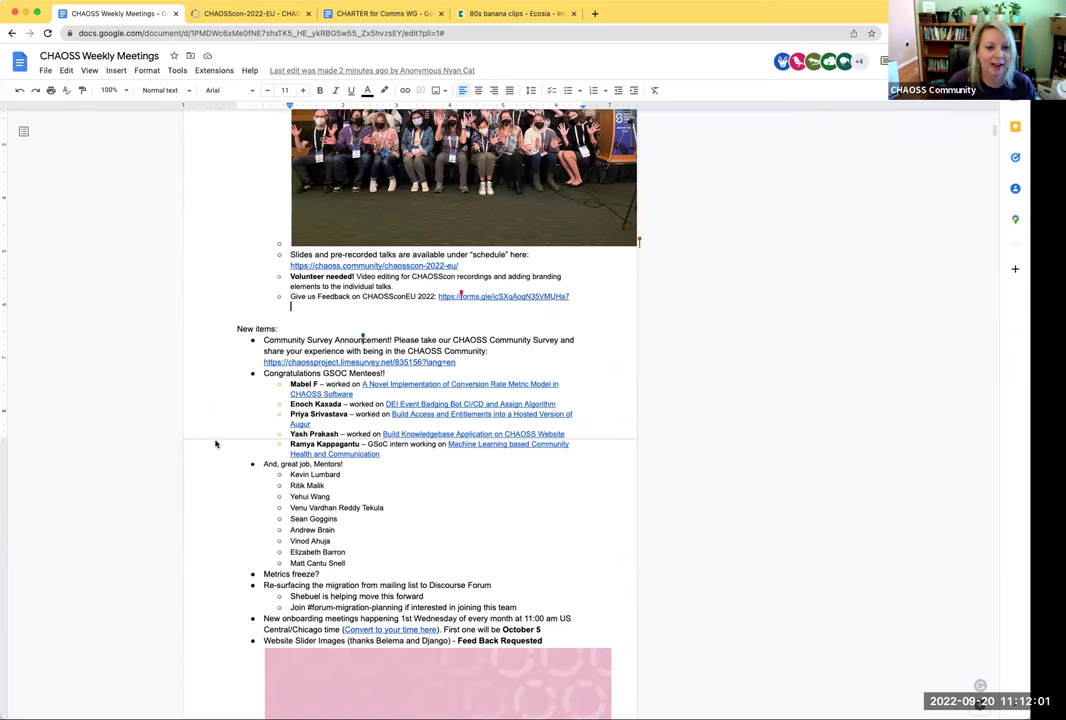
scroll(215, 443, "down", 2)
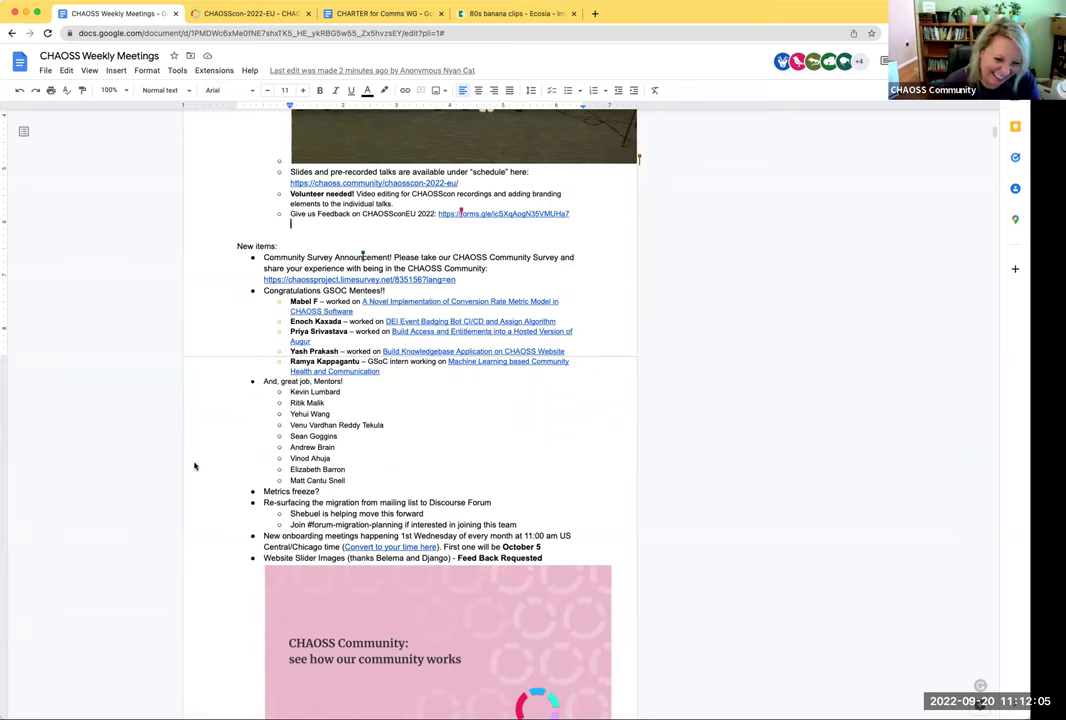
scroll(408, 368, "down", 1)
left_click(264, 219)
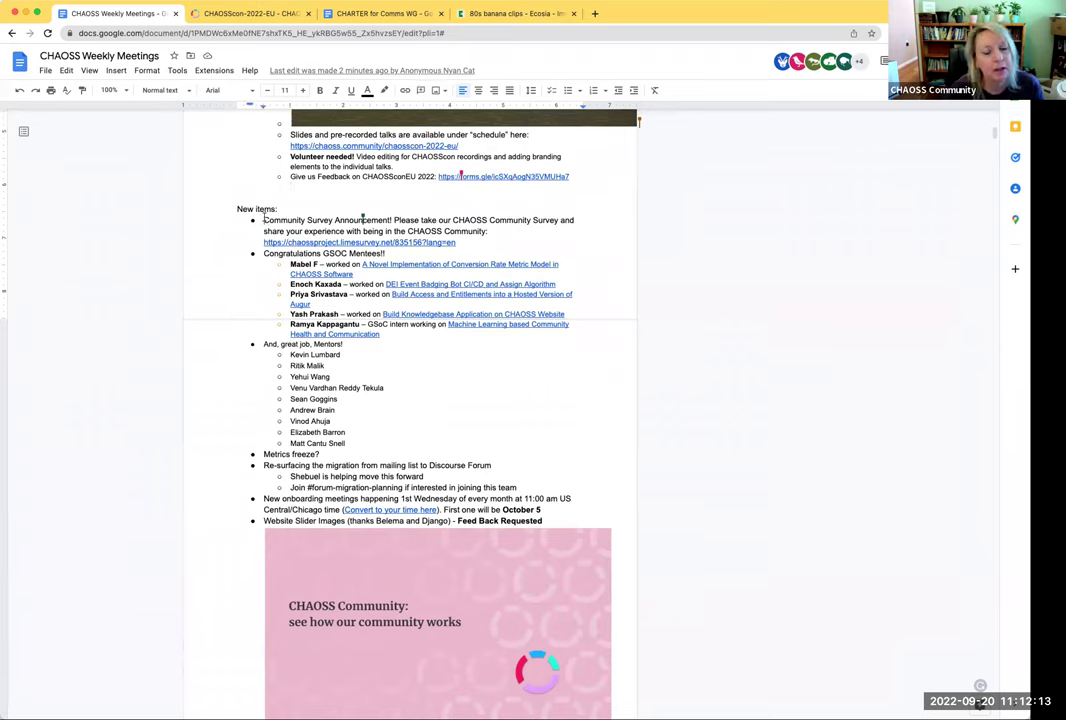
left_click(223, 321)
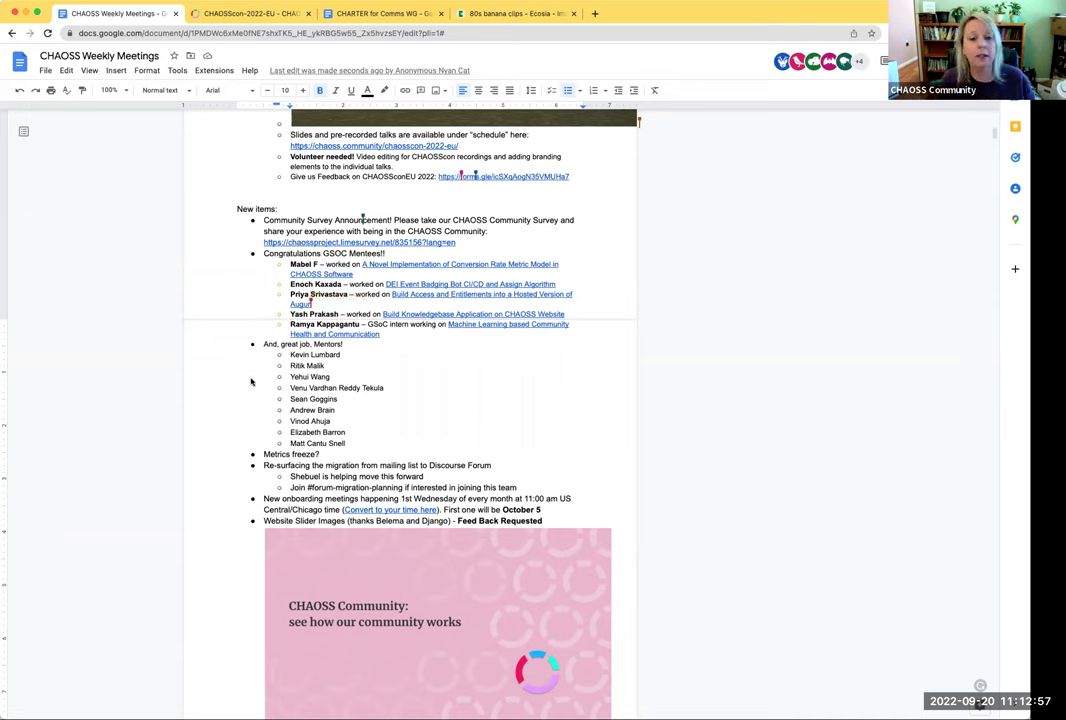
Step: Add an indented sub-bullet reading "Until October 12" beneath the Community Survey link
left_click(480, 238)
key("Return")
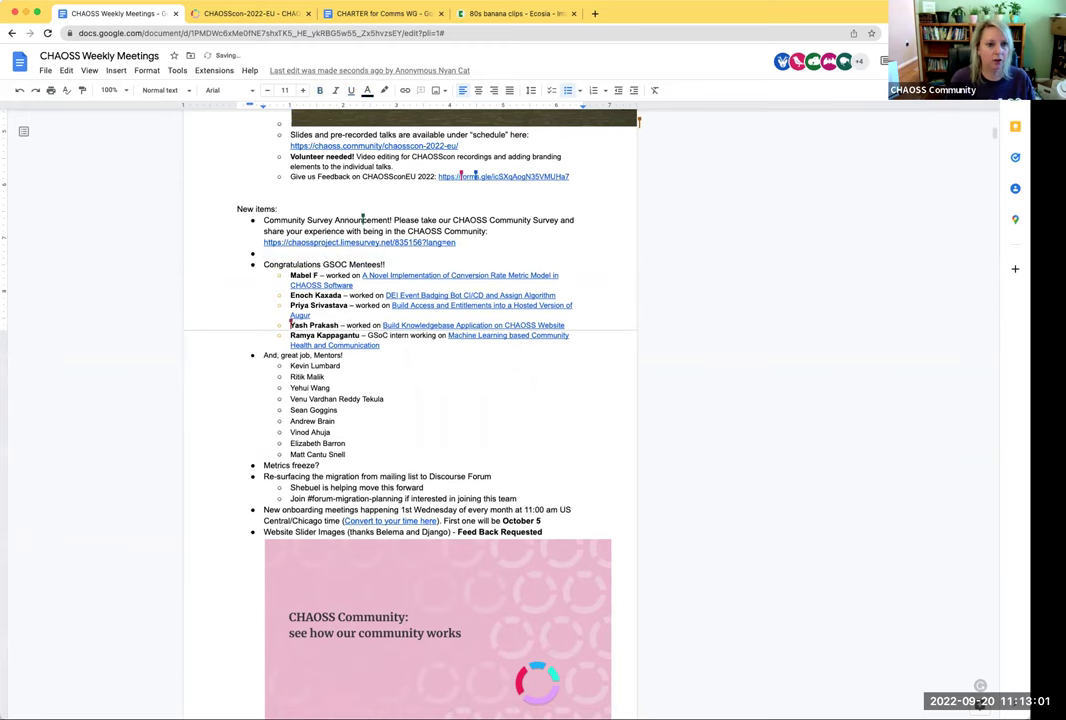
type("Until October 12")
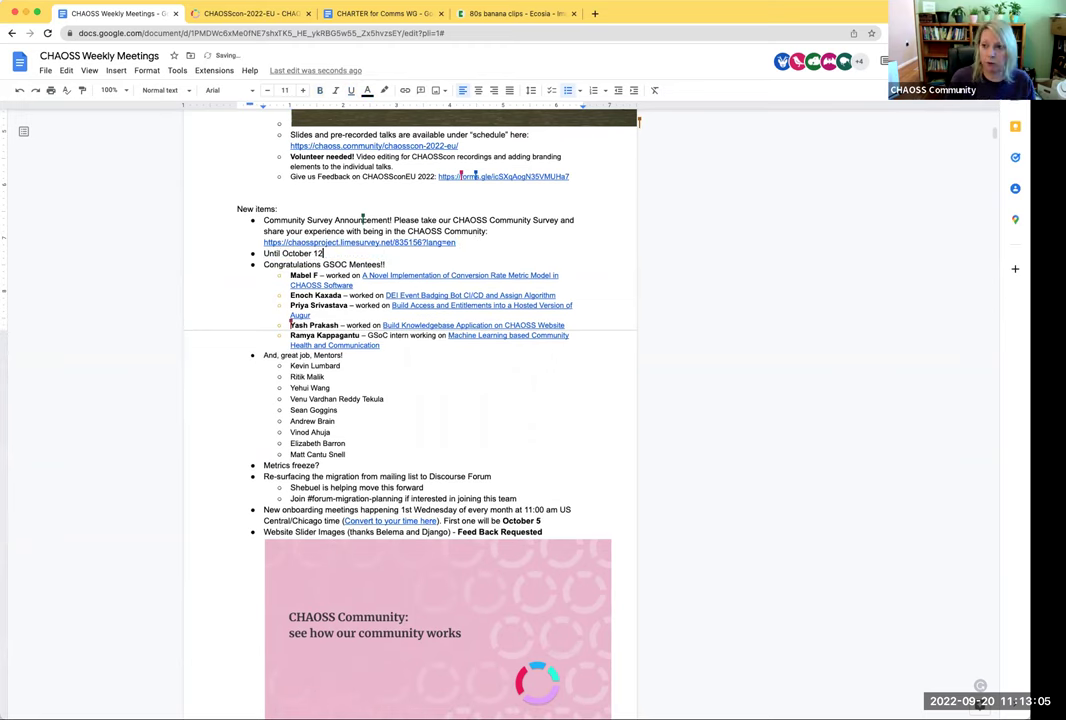
key("Home")
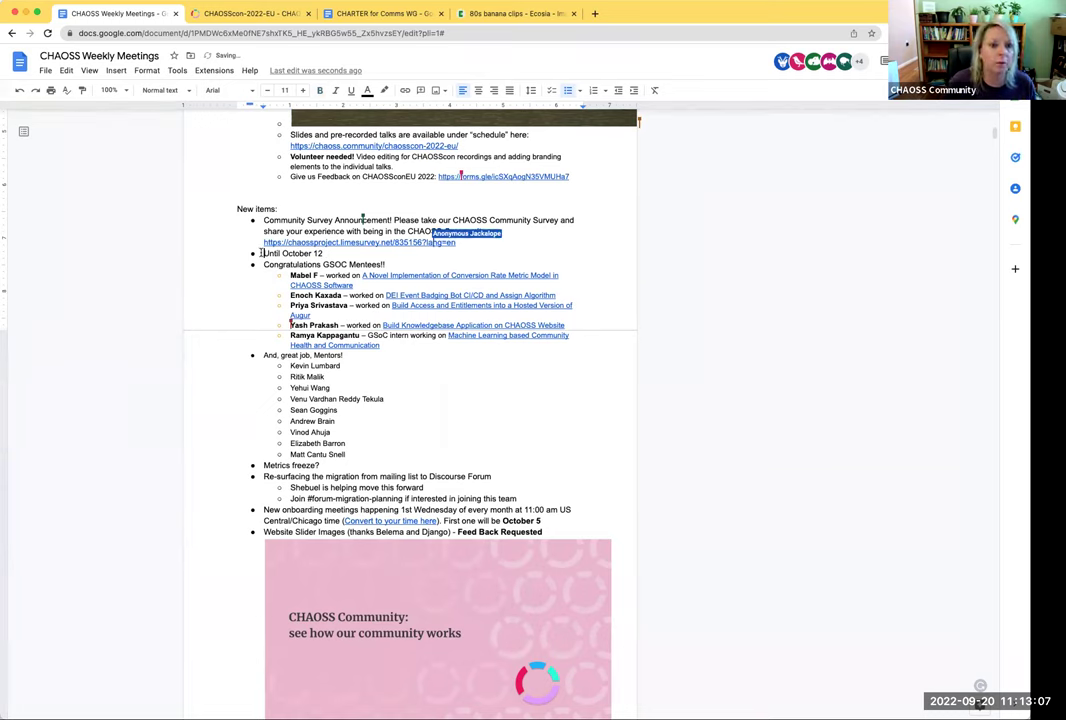
key("Tab")
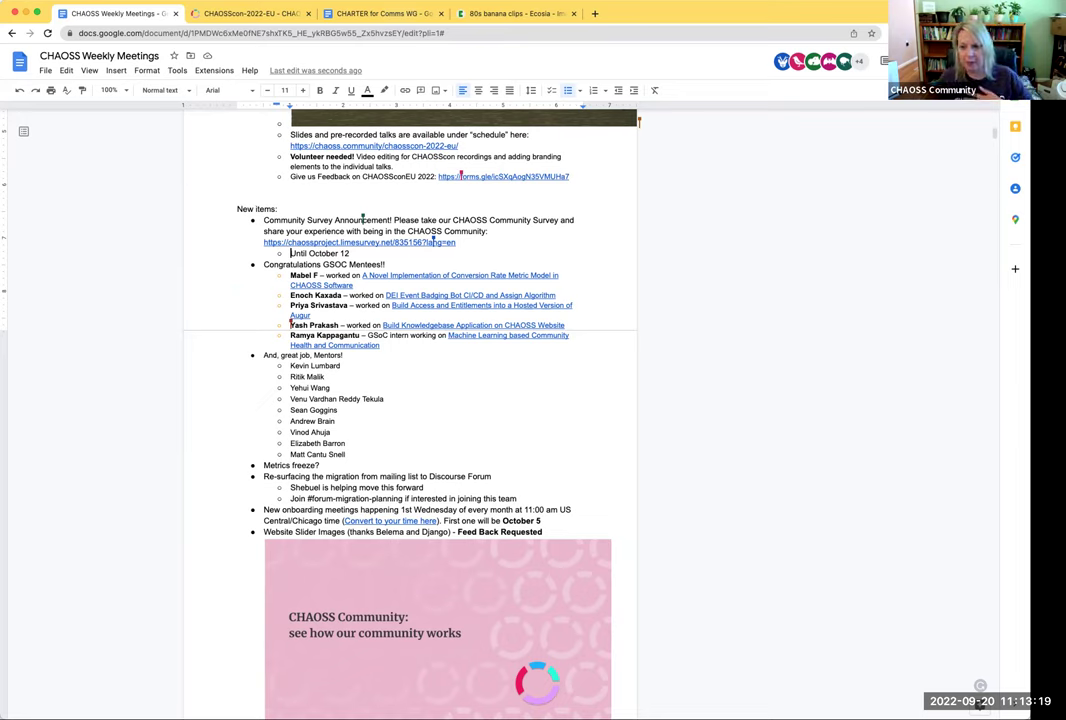
left_click(643, 504)
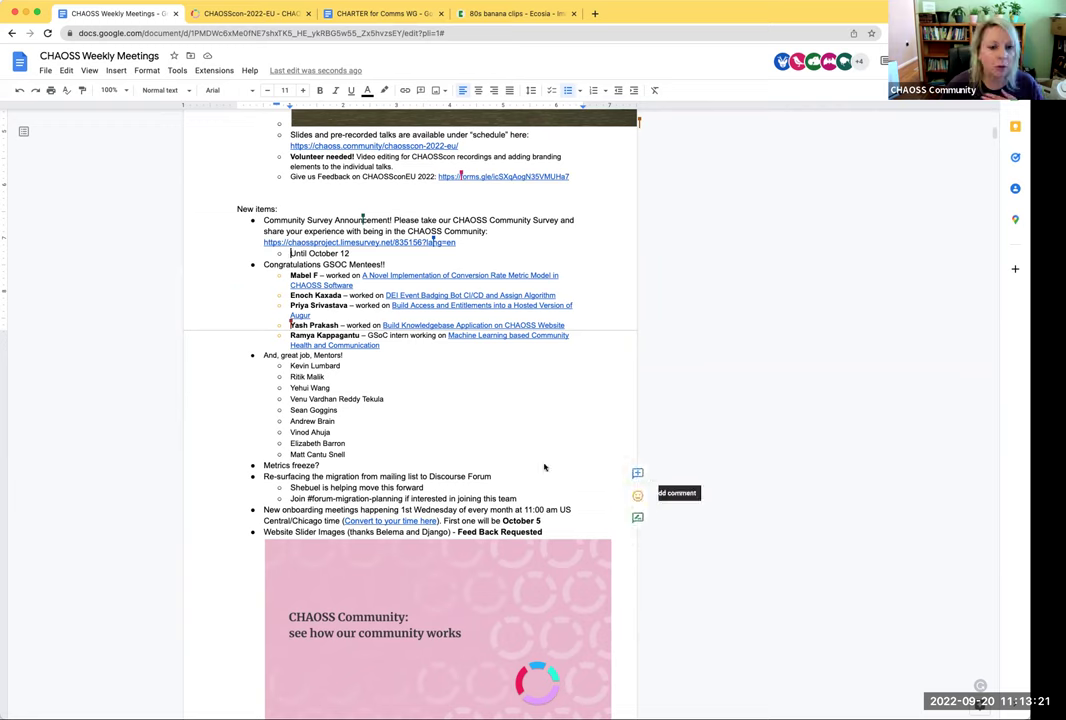
Step: Review the congratulations to the GSOC mentees and mentors under "New items"
scroll(365, 385, "down", 3)
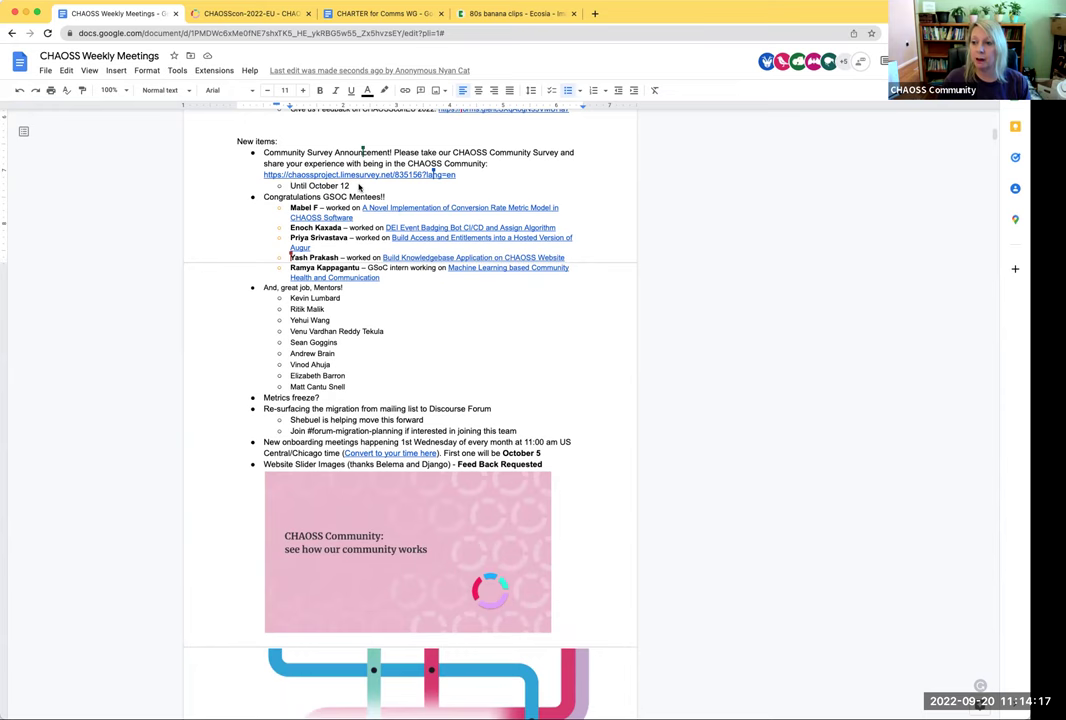
scroll(394, 261, "down", 1)
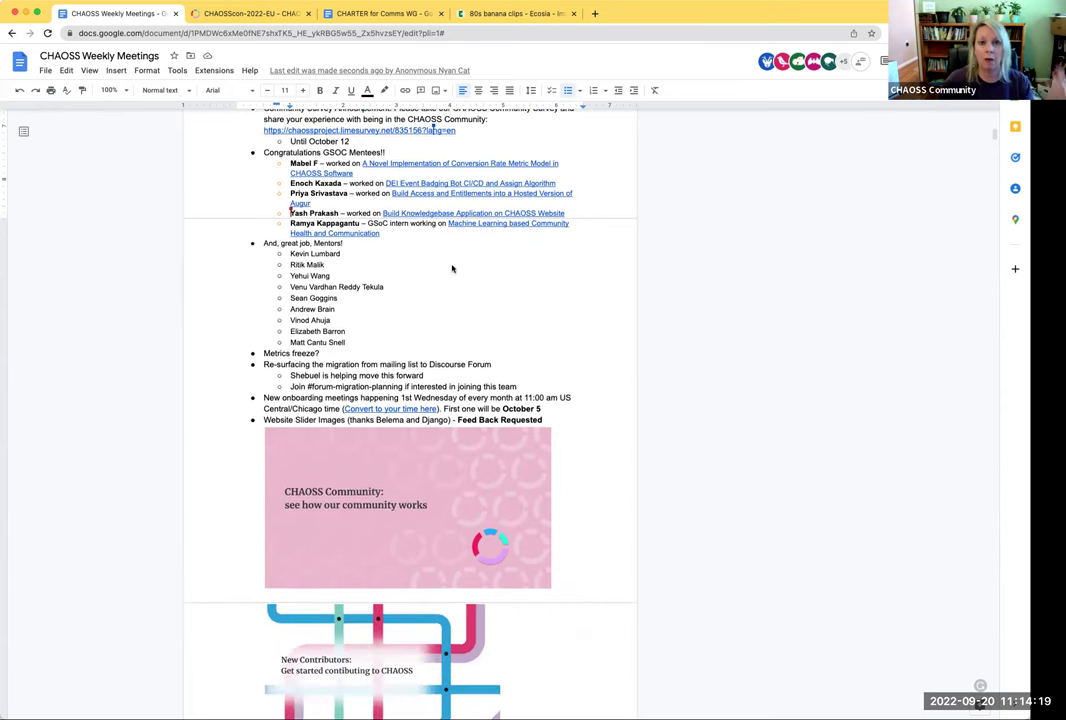
scroll(452, 268, "up", 2)
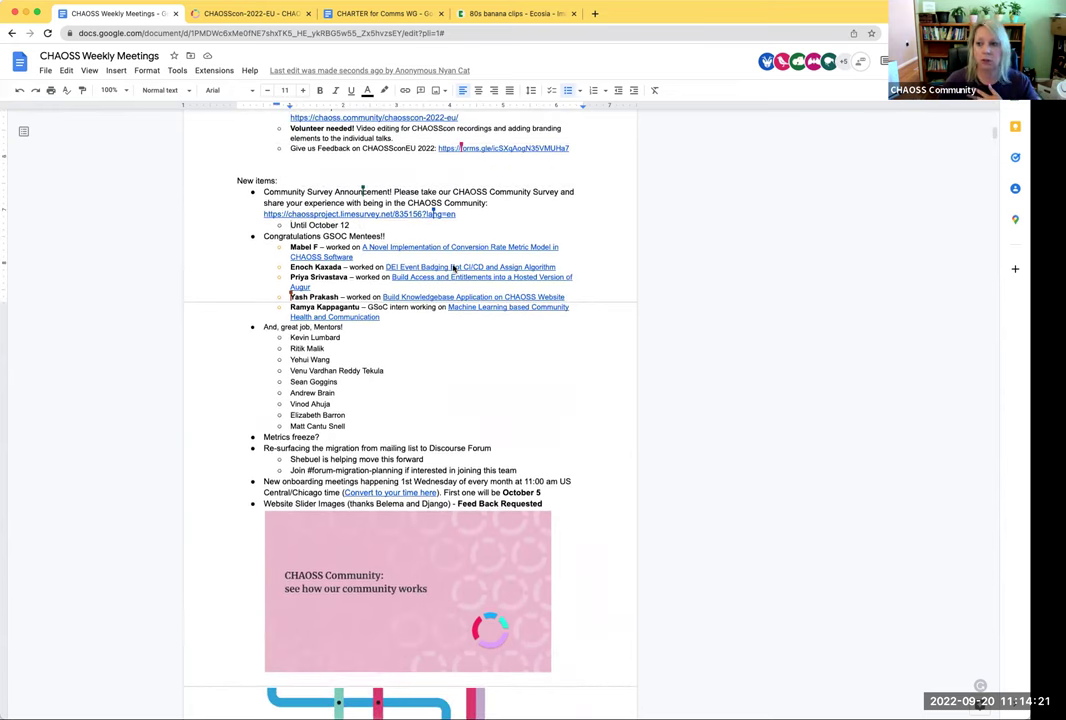
Step: Go back to the Comms WG charter item under "Items from last meeting" and bring up the CHARTER for Comms WG document, selecting its web address
scroll(412, 243, "up", 1)
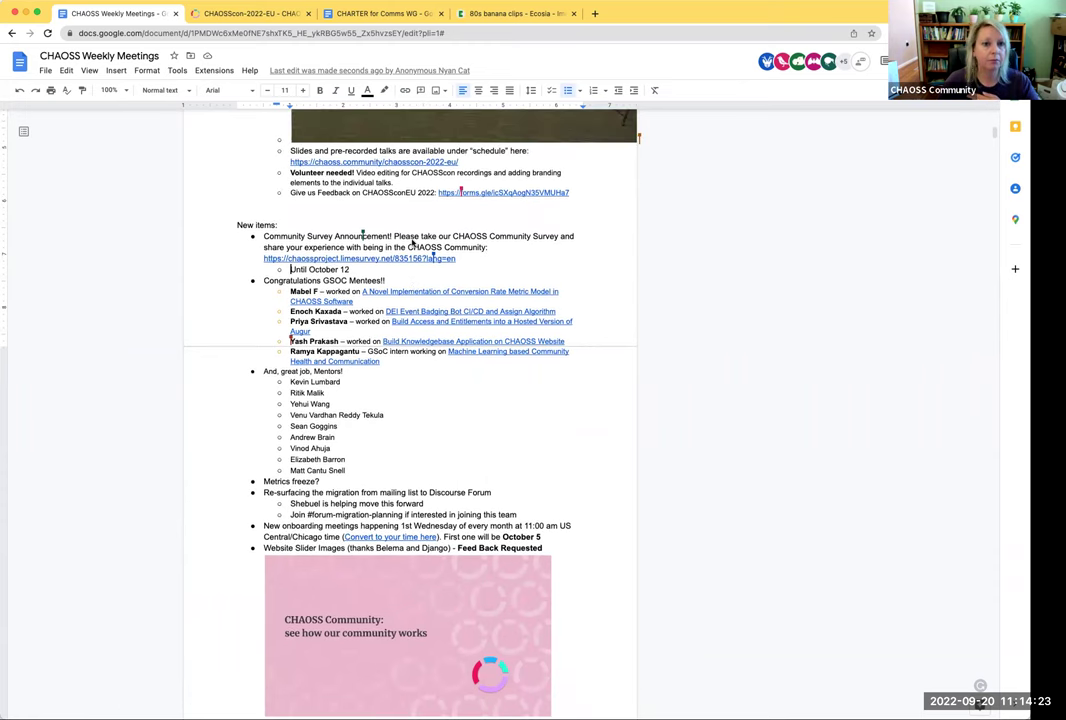
scroll(412, 243, "up", 2)
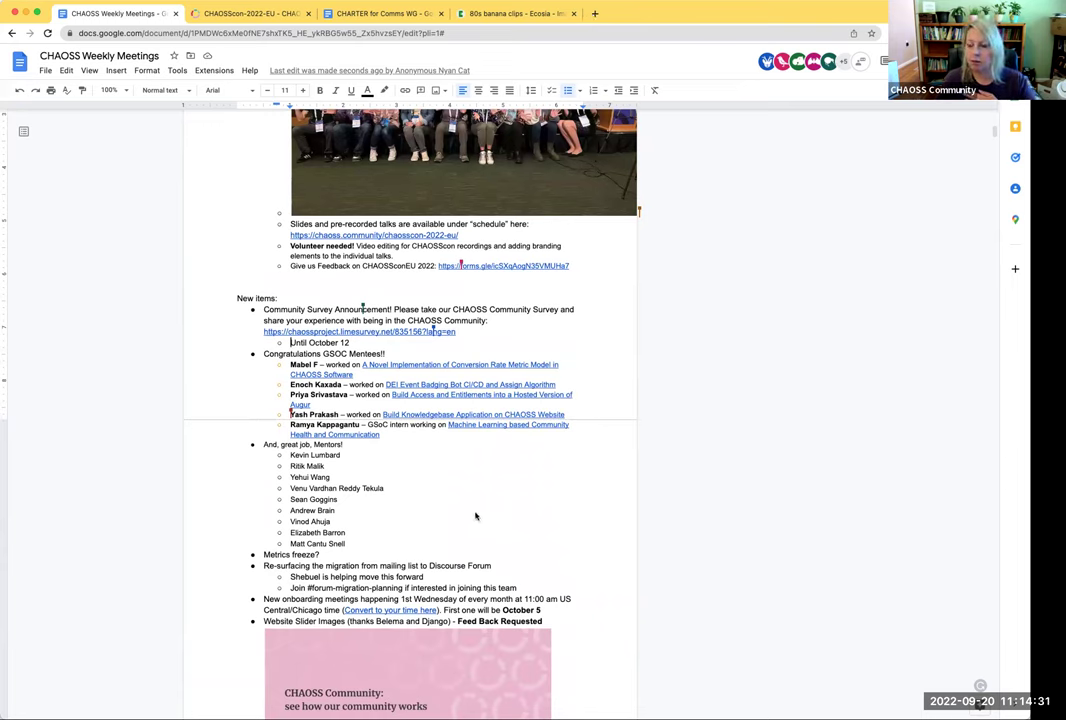
scroll(475, 516, "up", 6)
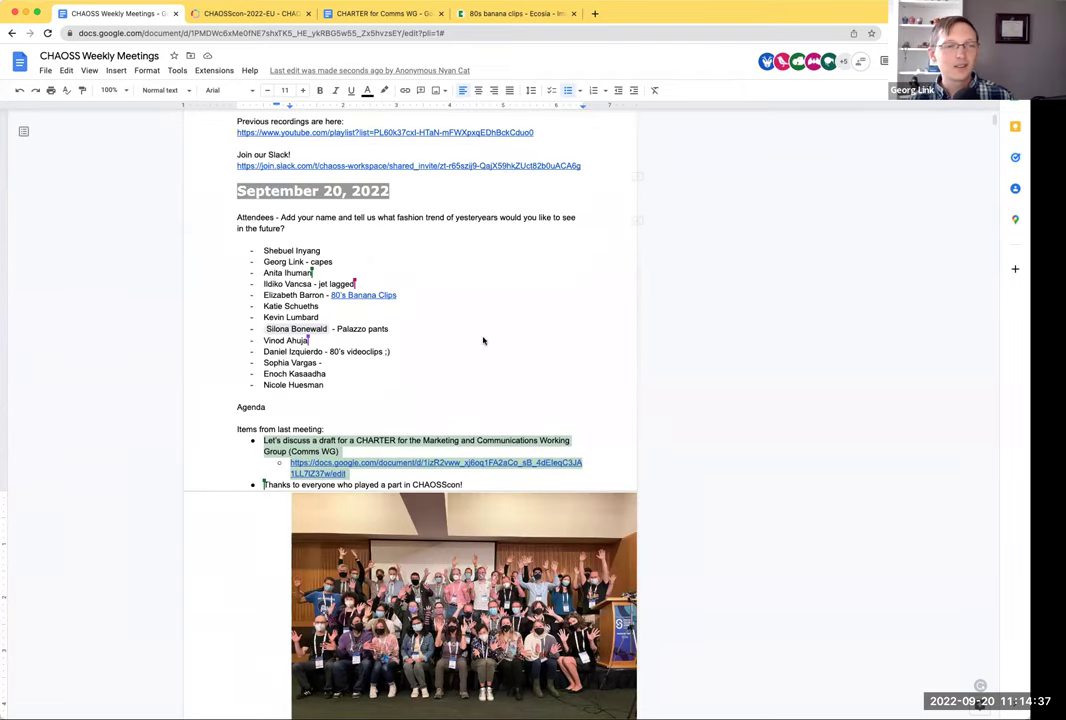
mouse_move(337, 463)
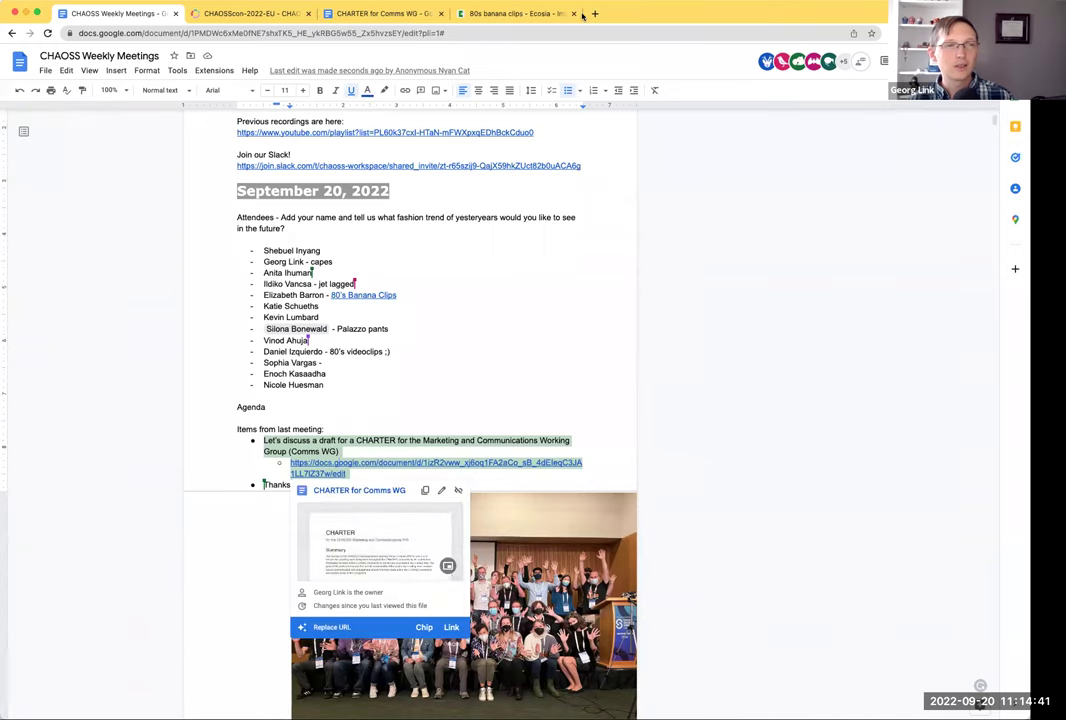
left_click(362, 15)
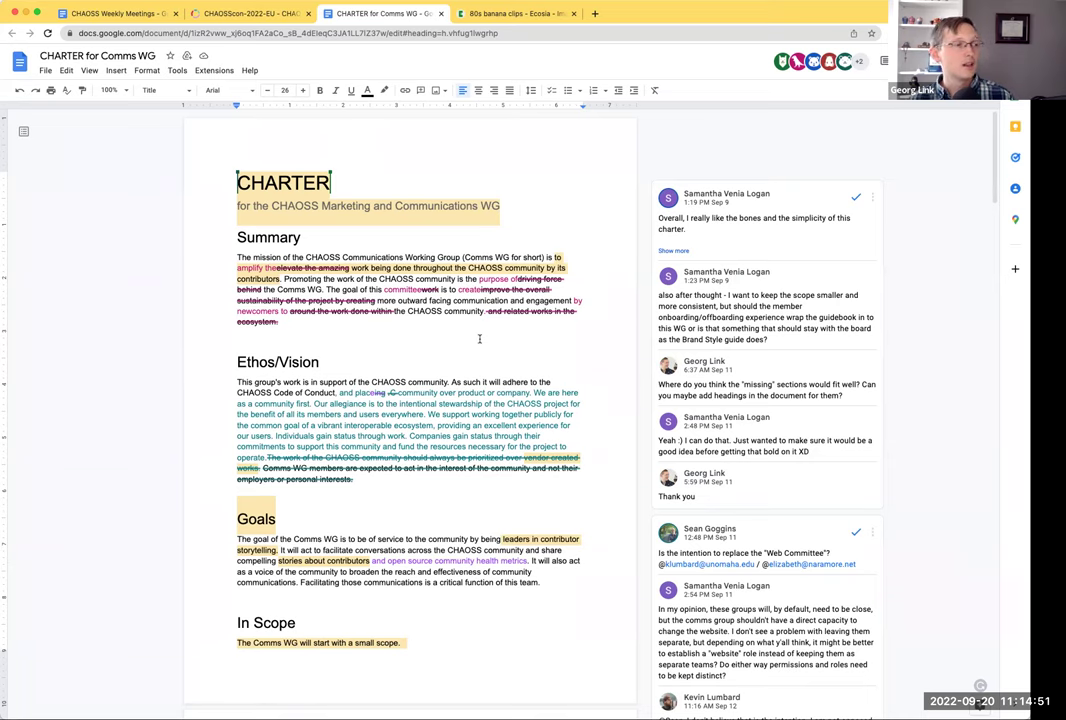
left_click(288, 33)
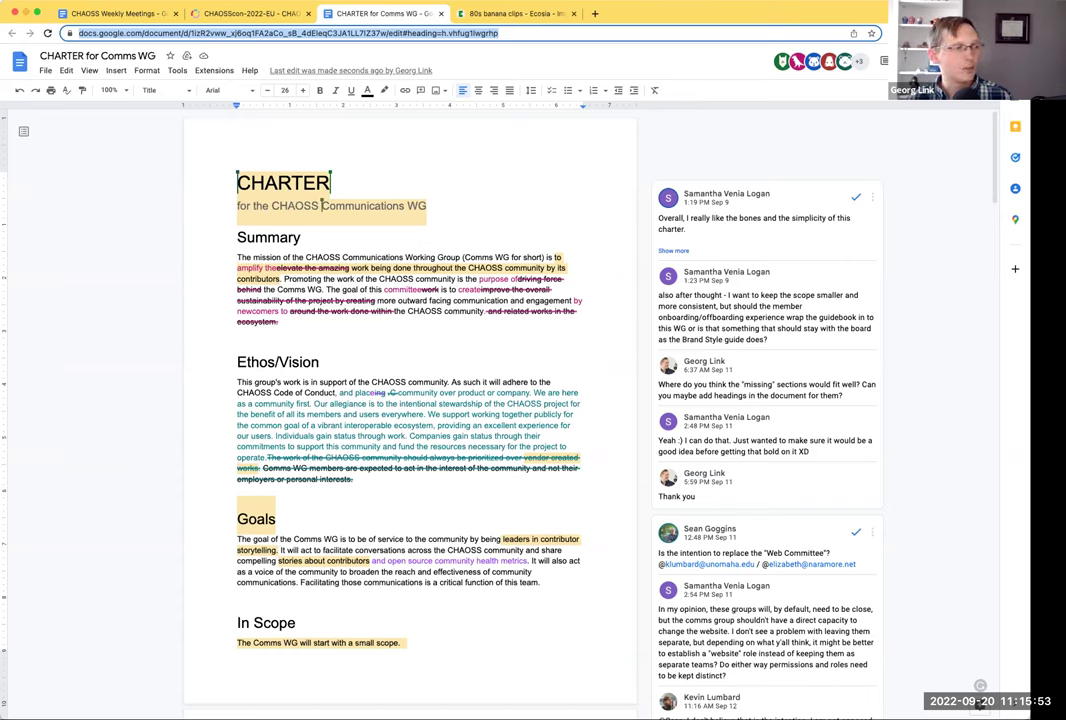
Step: Skim the whole charter draft through to its Attribution section, then return to the beginning of the document
scroll(418, 626, "down", 10)
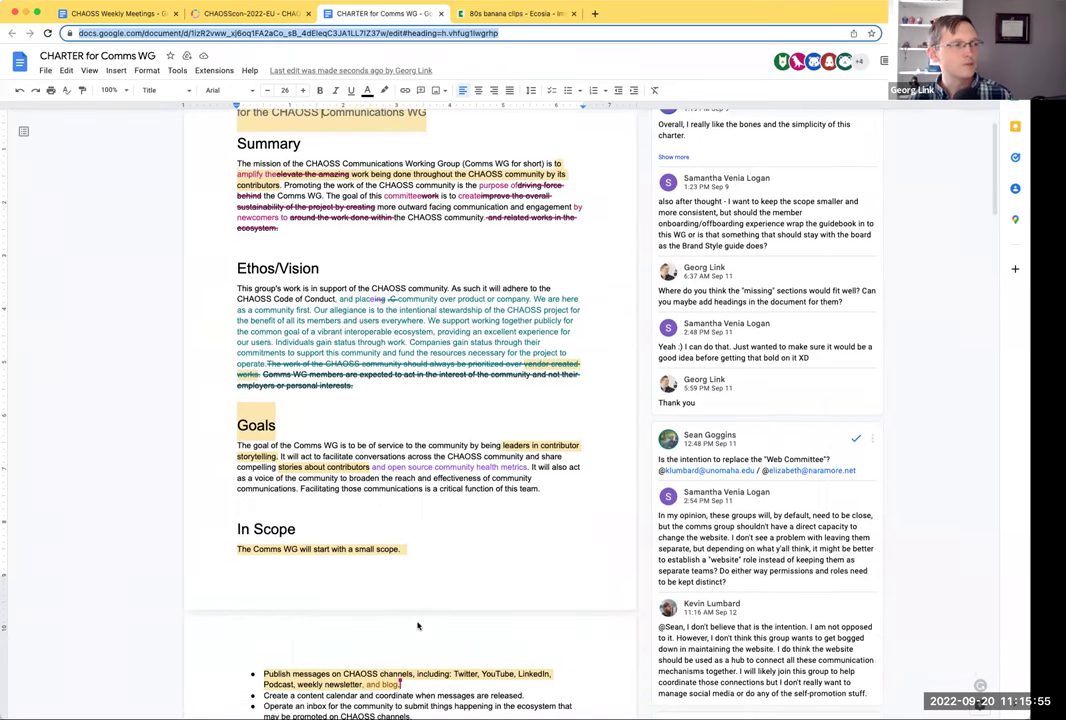
scroll(418, 626, "down", 5)
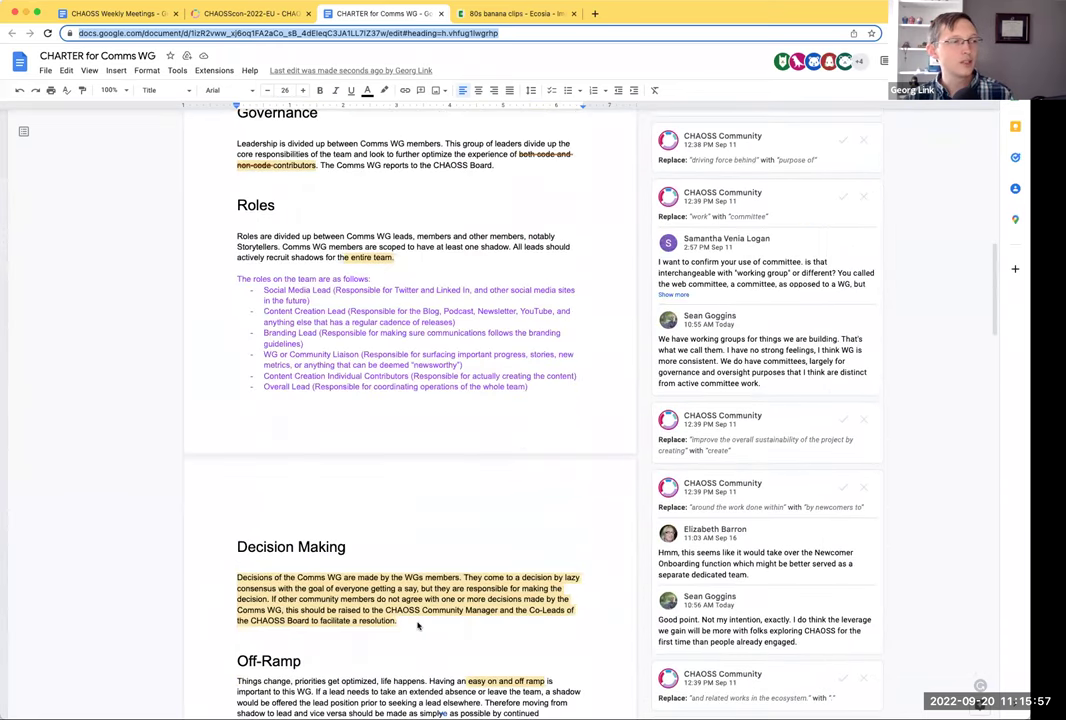
scroll(405, 490, "down", 6)
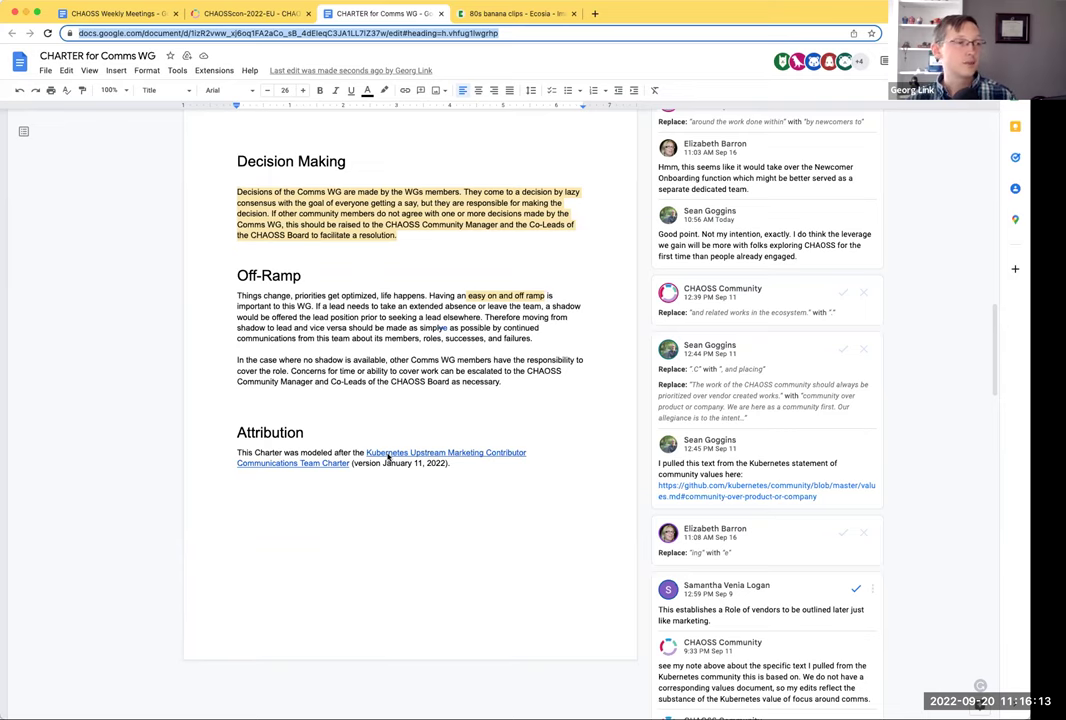
scroll(388, 457, "up", 1)
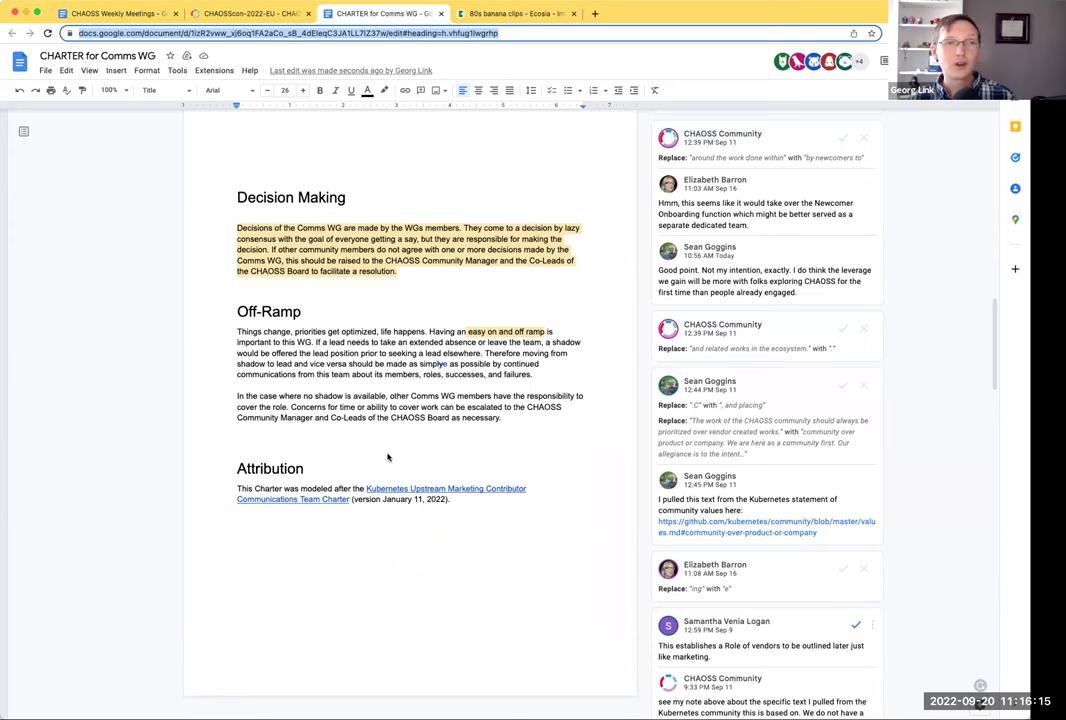
scroll(388, 457, "up", 1)
scroll(388, 457, "up", 1)
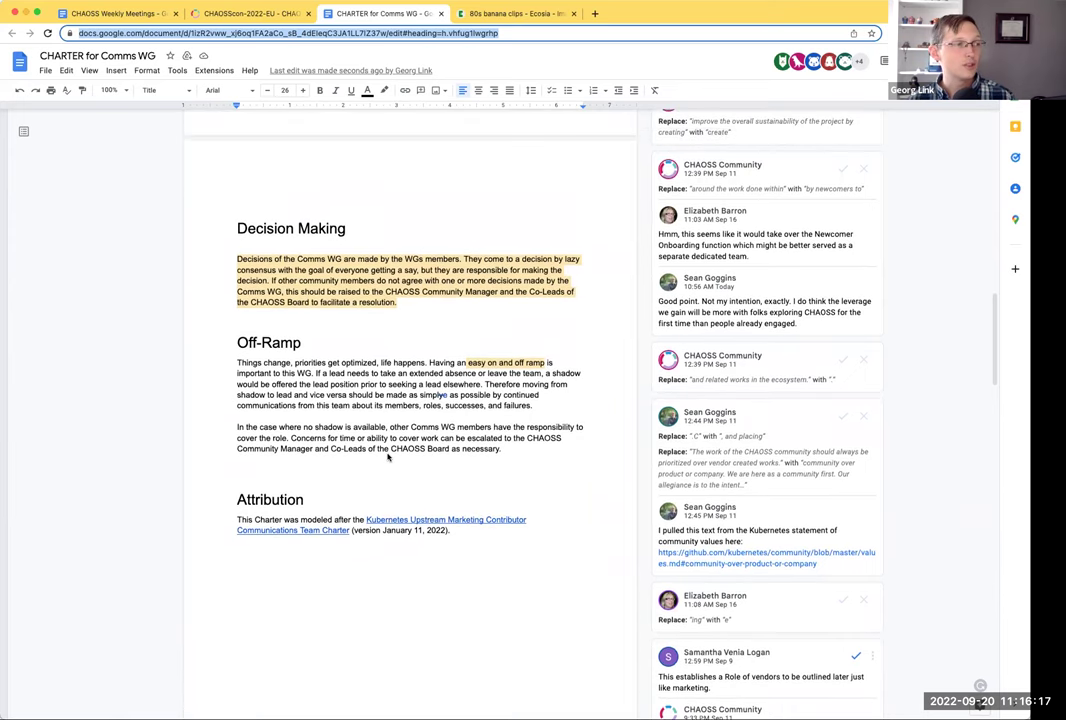
scroll(388, 457, "up", 2)
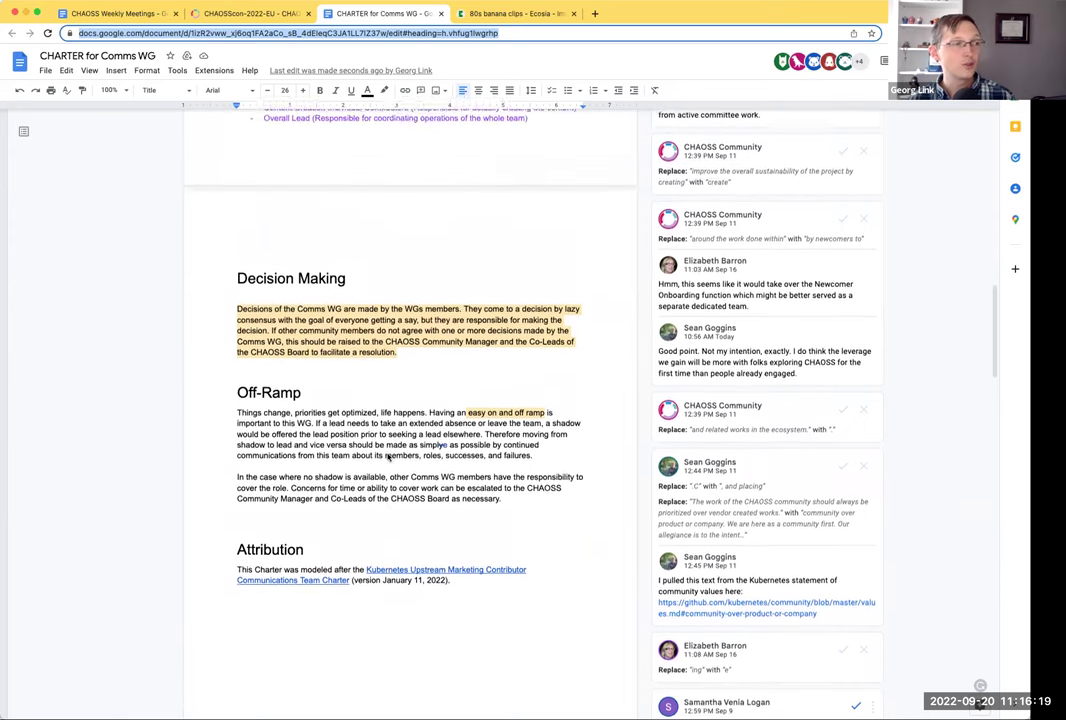
scroll(388, 457, "up", 5)
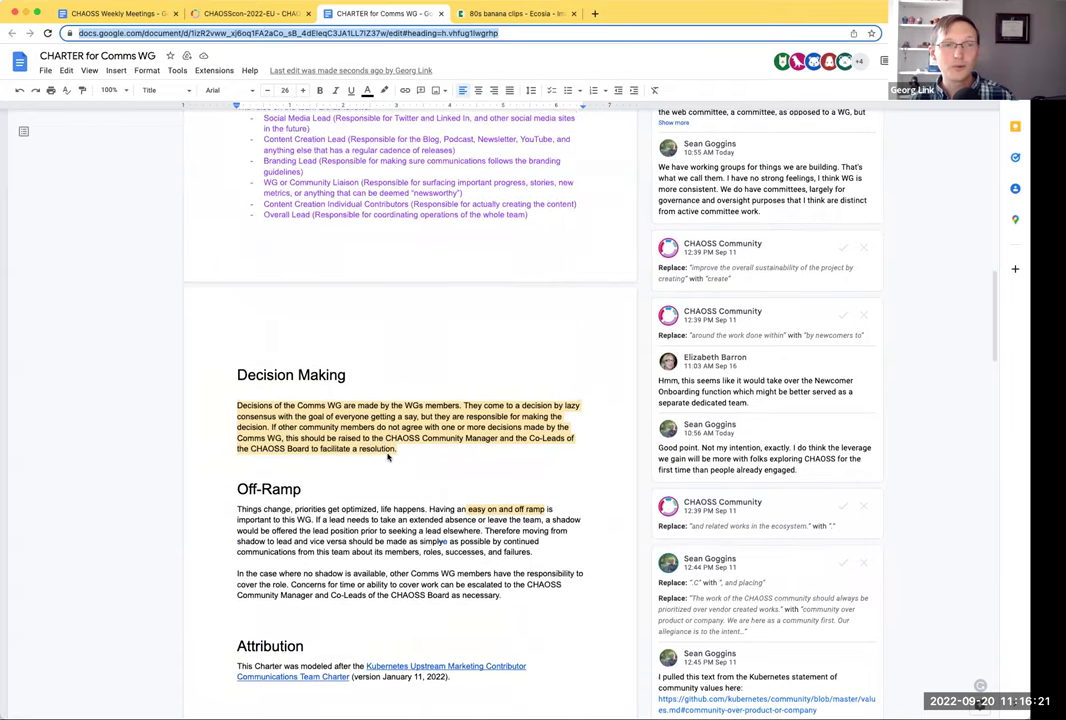
scroll(388, 457, "up", 4)
scroll(388, 457, "up", 3)
scroll(388, 457, "up", 10)
scroll(388, 457, "up", 11)
scroll(388, 457, "up", 10)
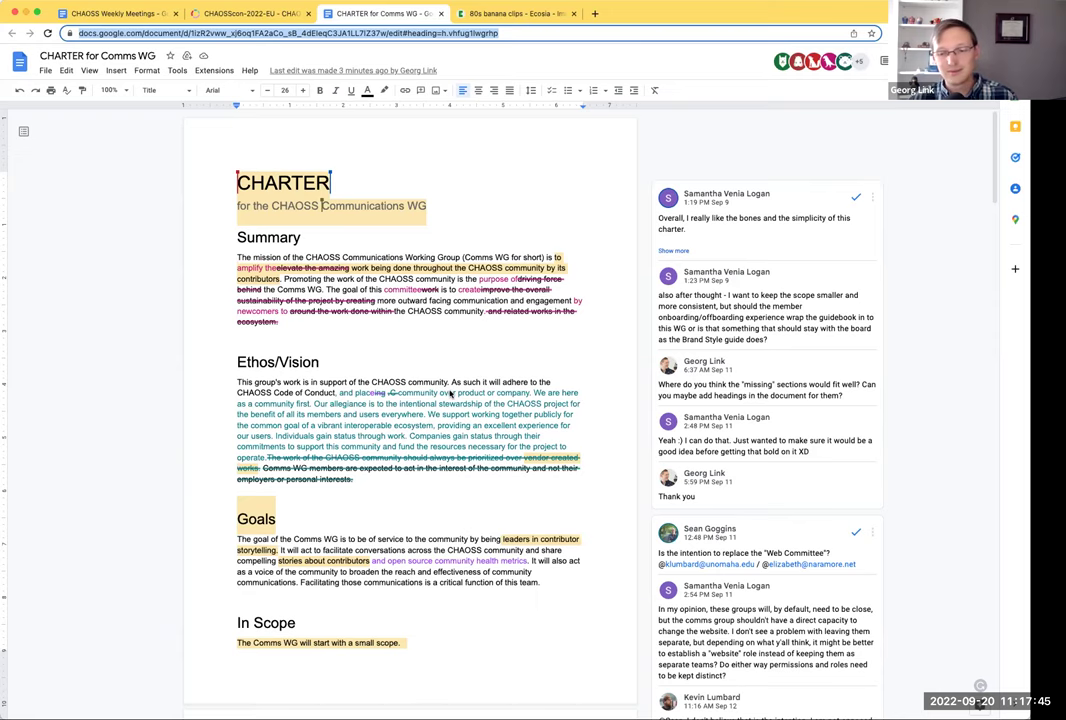
Step: Examine the charter's In Scope, Out of Scope, Governance and Roles sections, including the suggested list of team roles
scroll(447, 393, "down", 2)
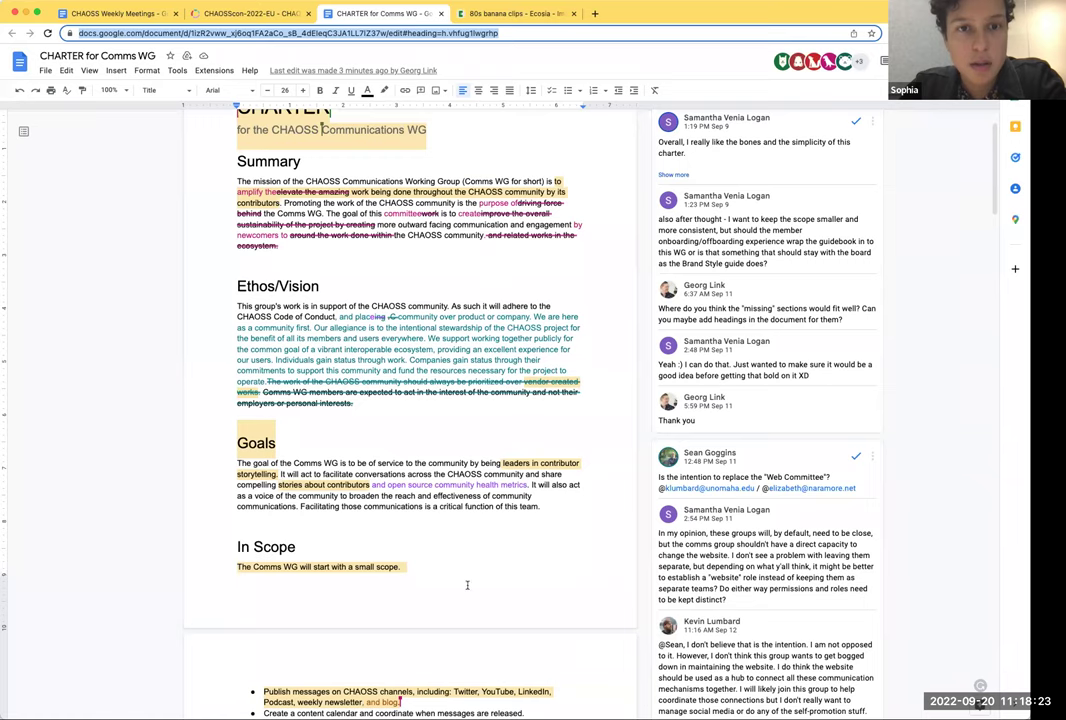
scroll(466, 582, "down", 4)
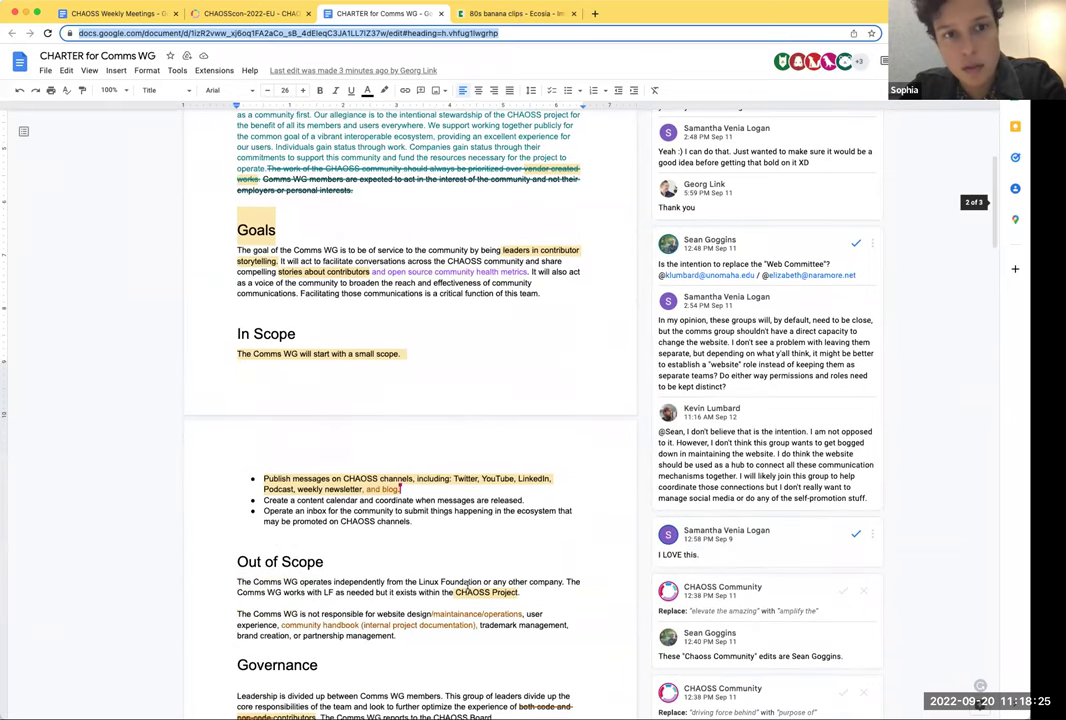
scroll(466, 582, "down", 8)
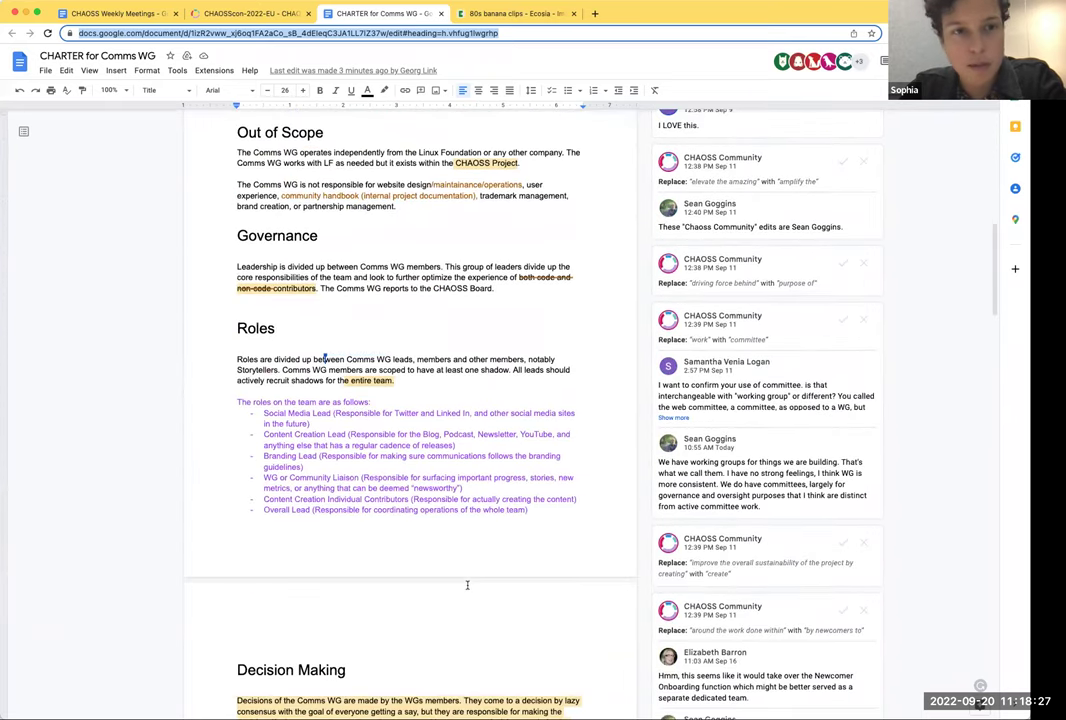
scroll(466, 585, "down", 1)
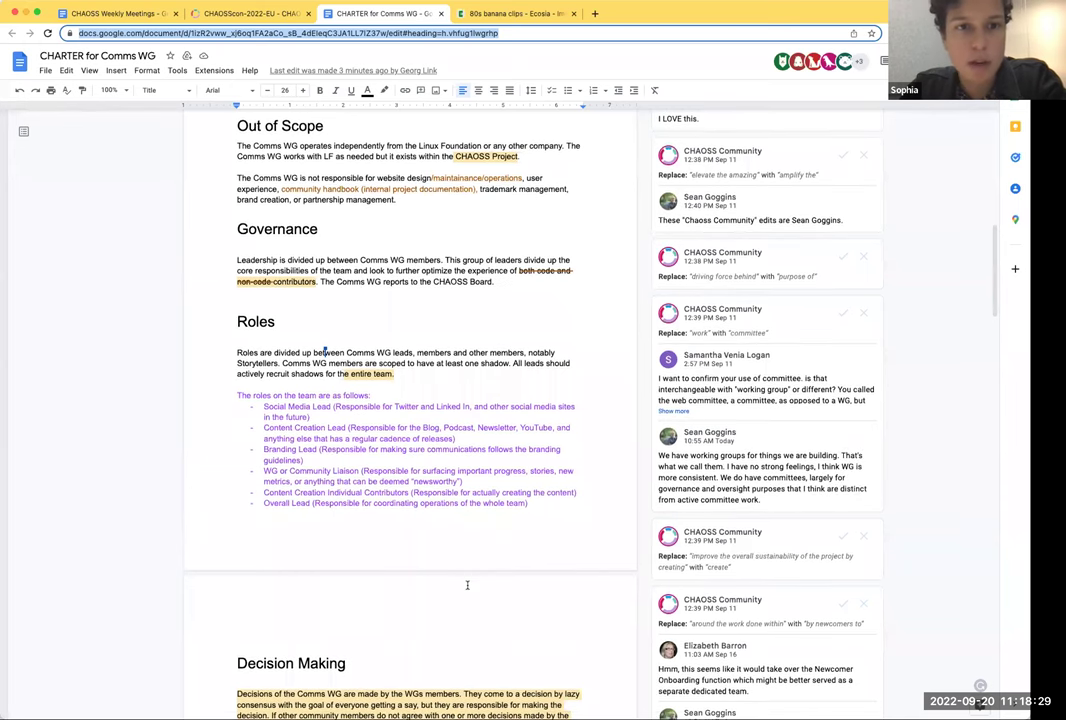
scroll(466, 585, "down", 1)
scroll(466, 585, "down", 1)
scroll(466, 585, "down", 1)
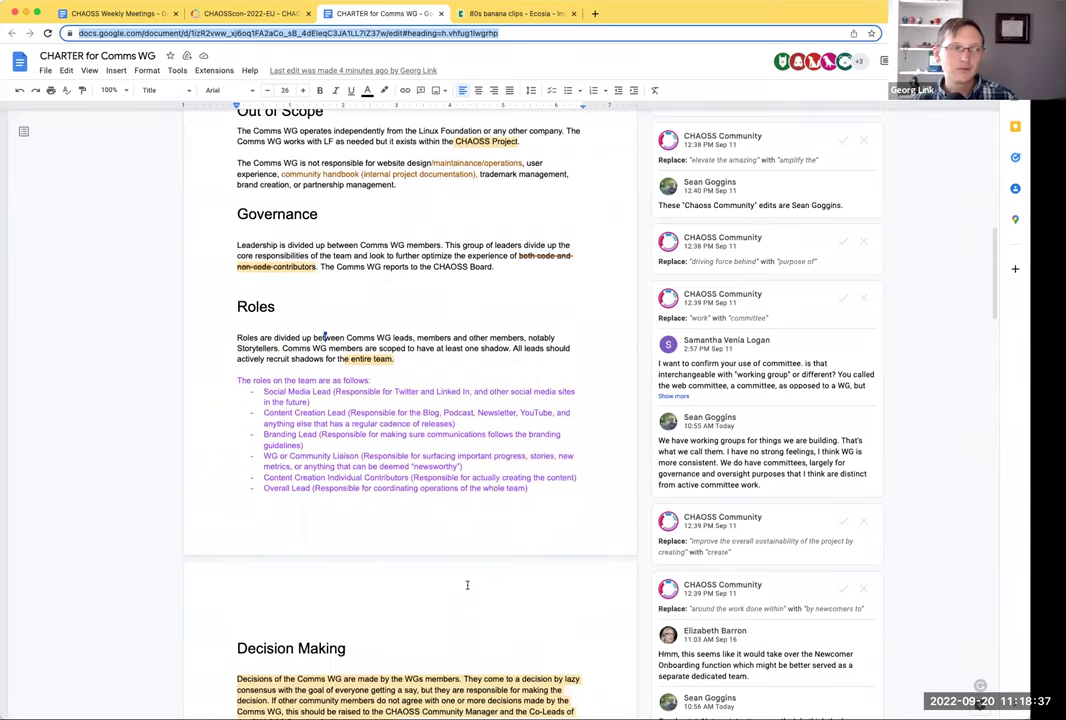
scroll(466, 585, "down", 1)
scroll(466, 585, "up", 5)
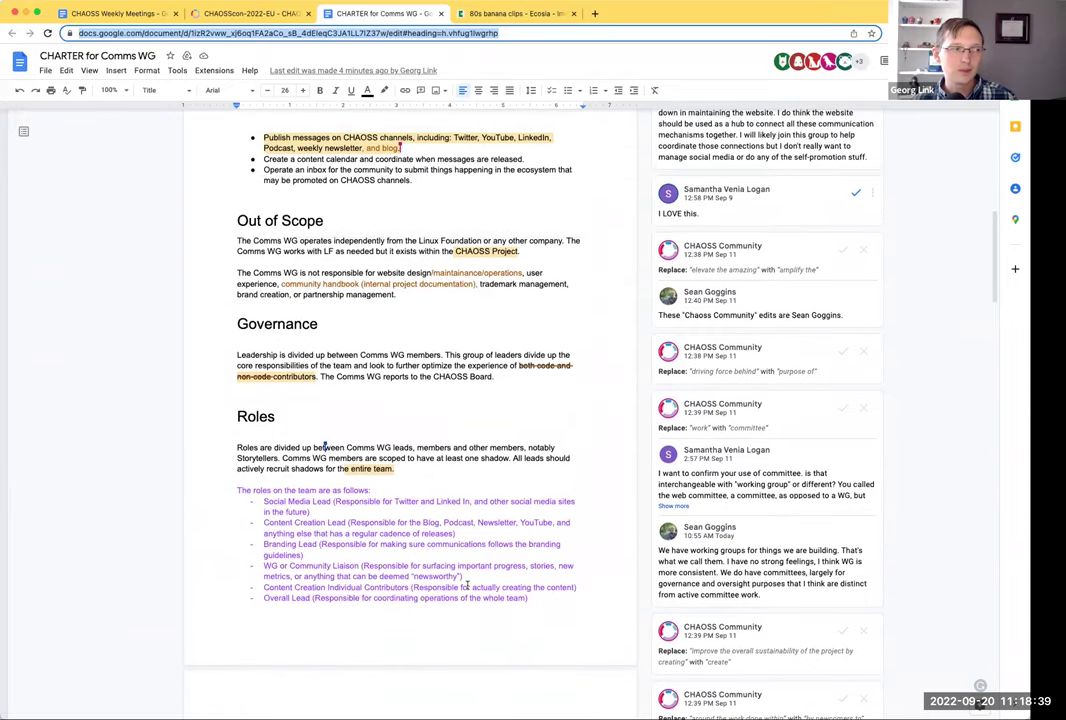
scroll(466, 585, "up", 1)
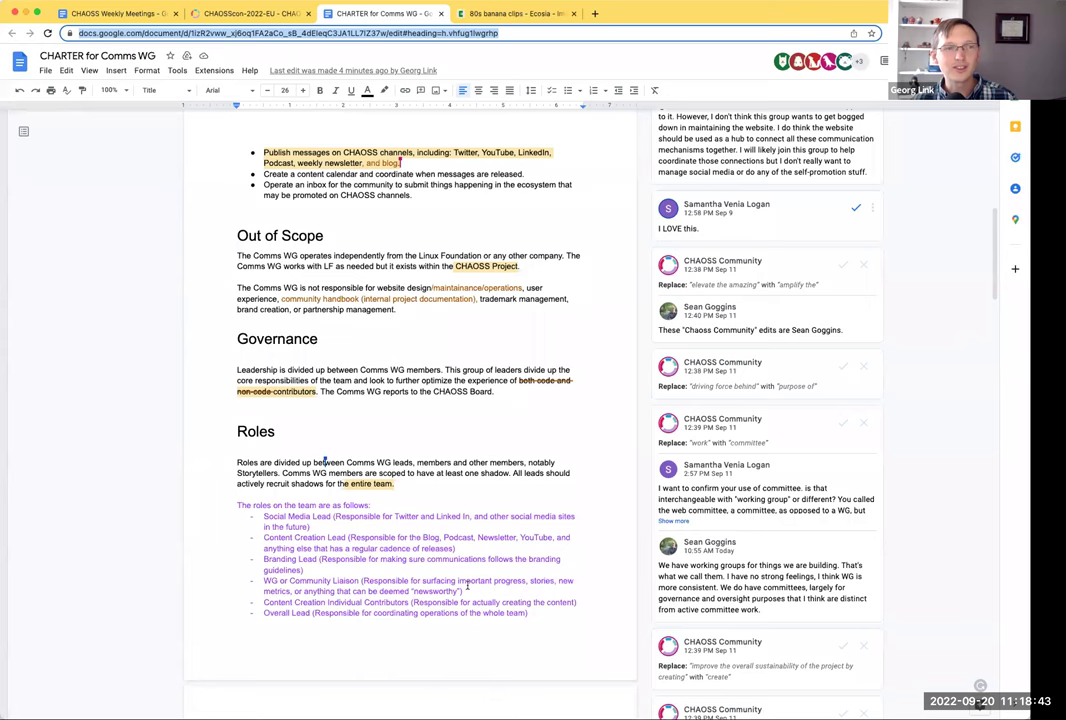
scroll(466, 585, "up", 1)
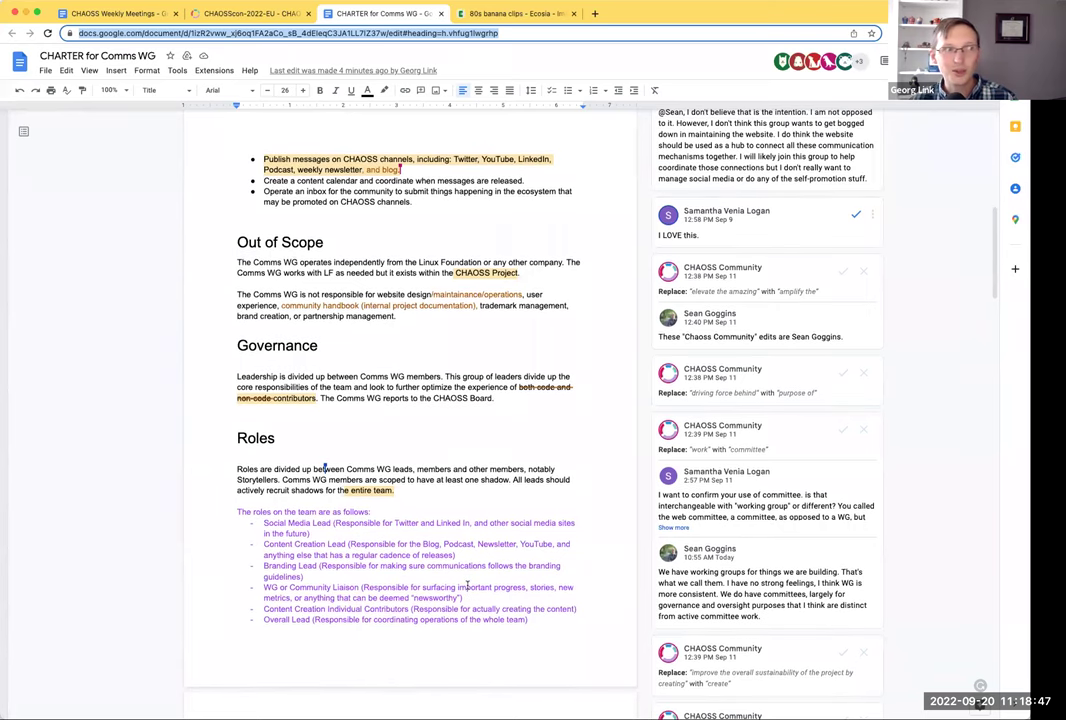
scroll(466, 585, "up", 1)
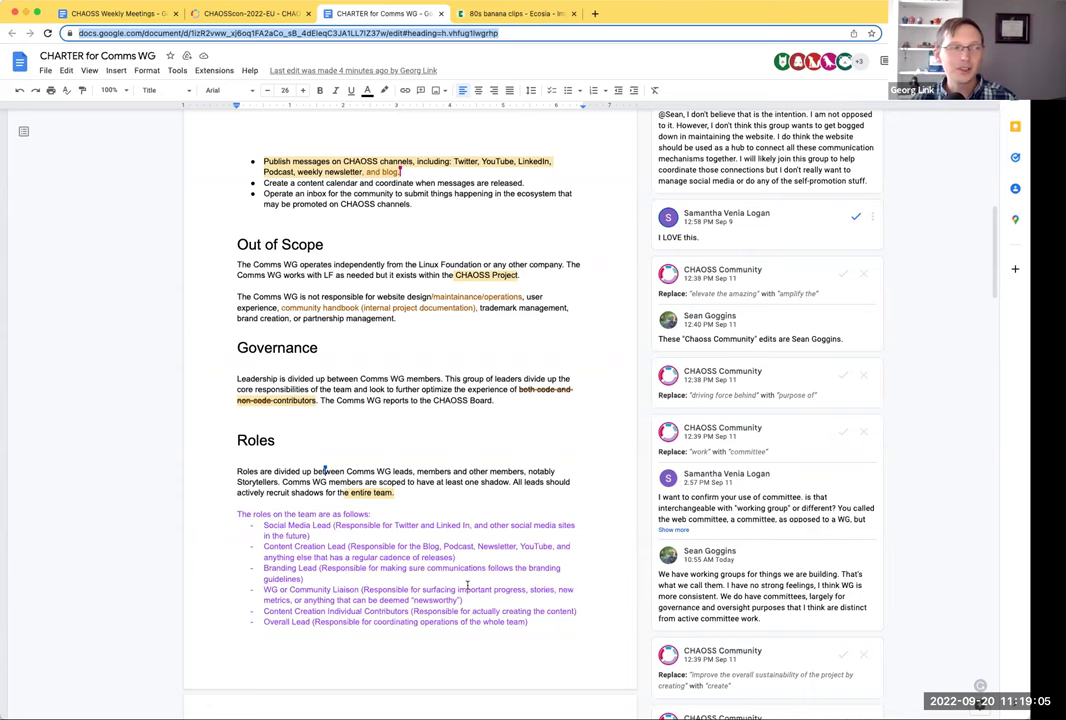
scroll(467, 585, "up", 1)
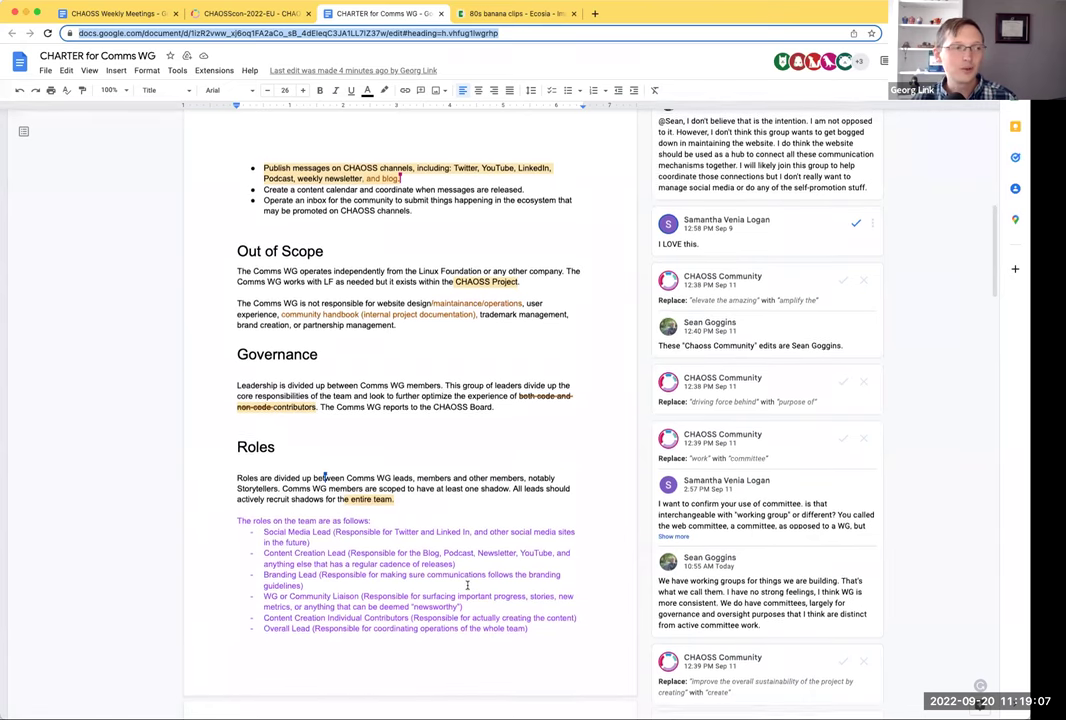
scroll(467, 585, "up", 2)
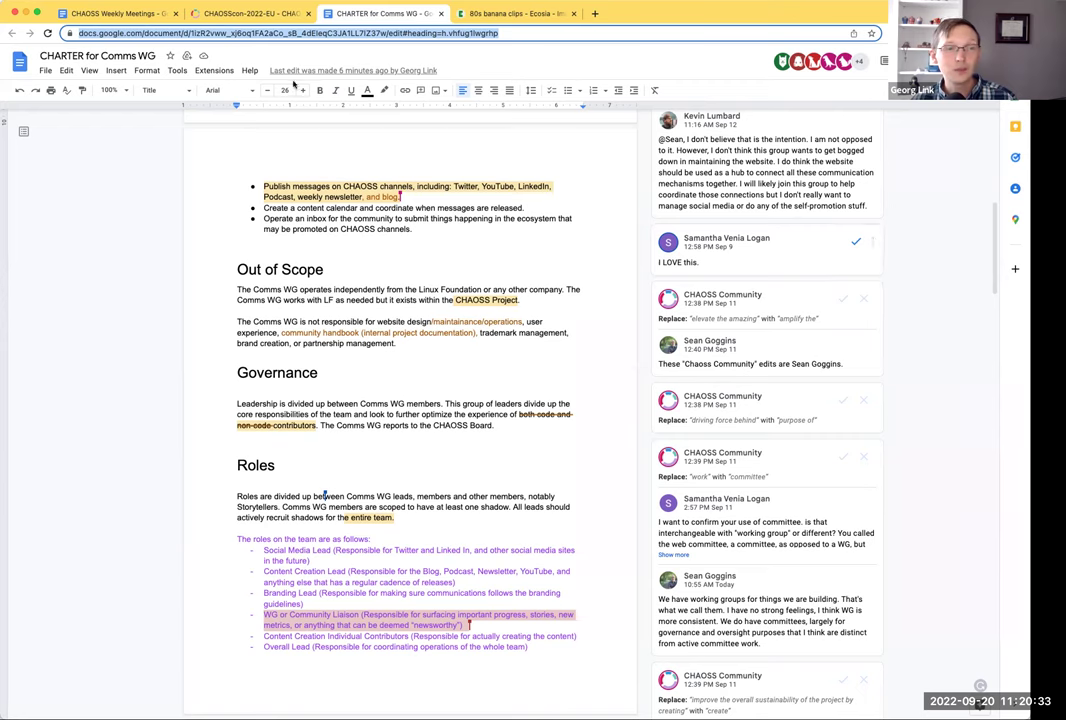
Step: In the CHAOSS Weekly Meetings notes, add a sub-bullet beneath the charter link: the assignee's first name plus "to consolidate edits and will bring back to the group next year"
left_click(127, 15)
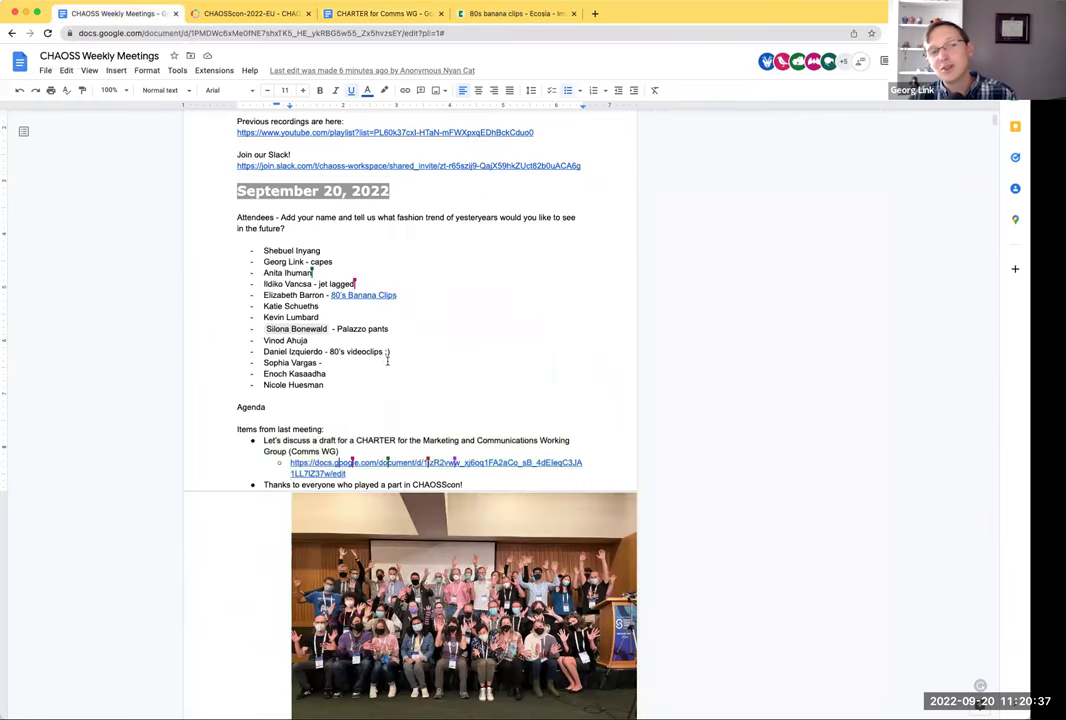
scroll(388, 357, "down", 5)
scroll(388, 362, "up", 10)
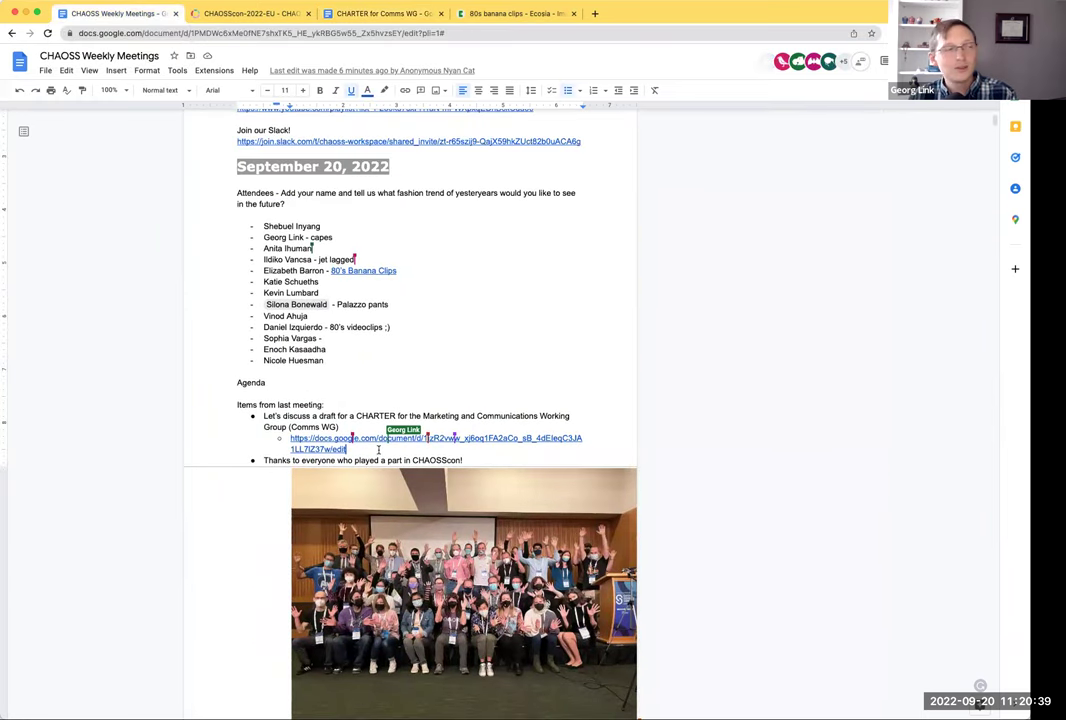
left_click(347, 449)
key("Return")
type("Geor")
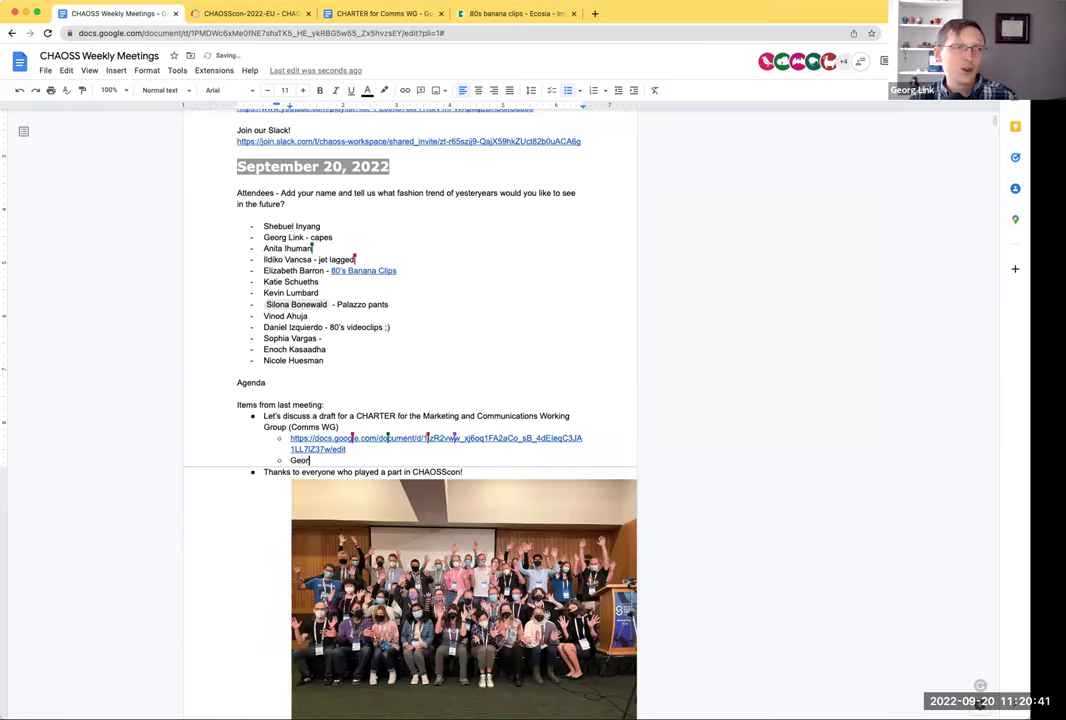
type("g to consolidate")
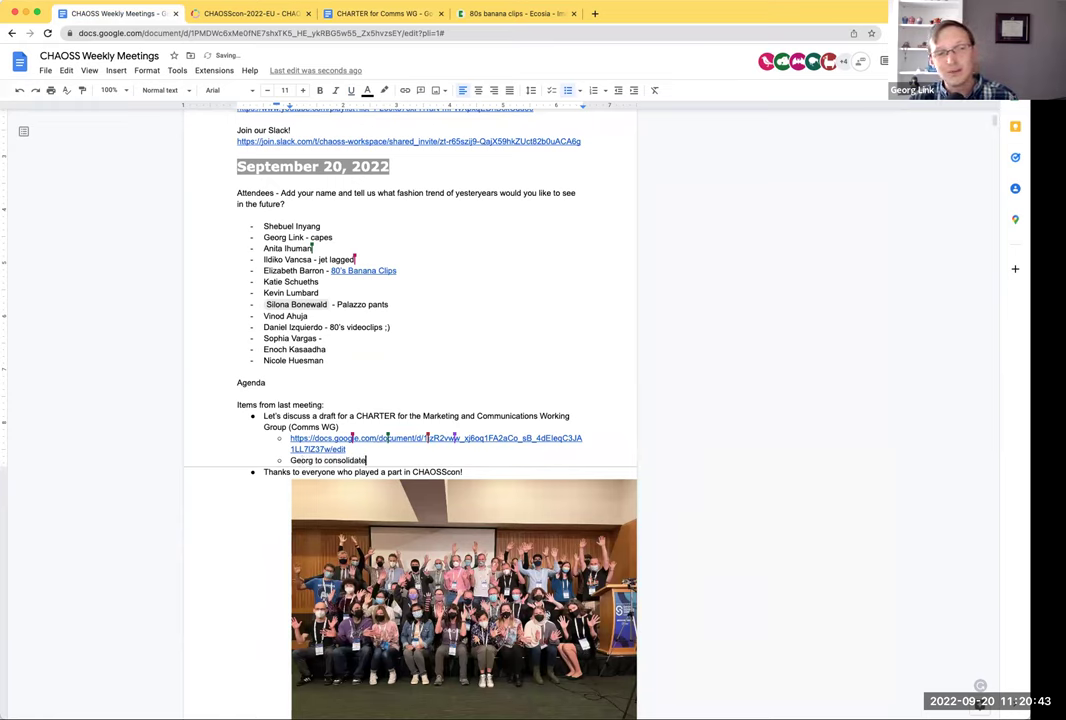
type(" edits and ")
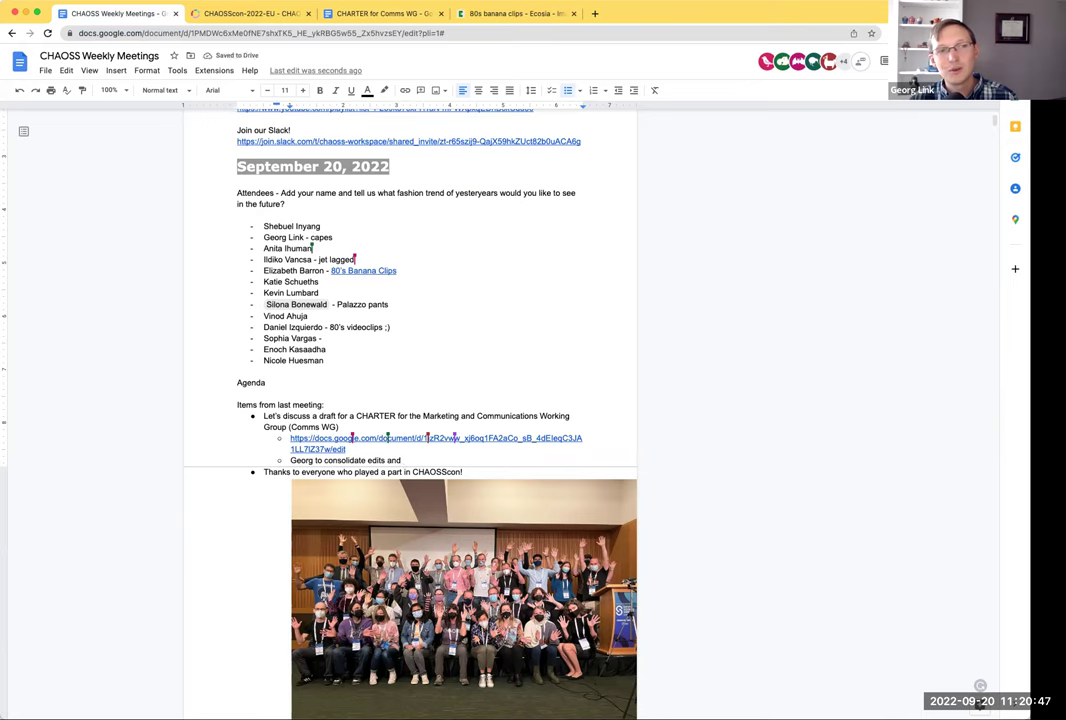
type("will bring back to the group next year")
Step: Add another sub-bullet under the charter item reading "If you'd like to volunteer to help launch this, speak up!"
key("Return")
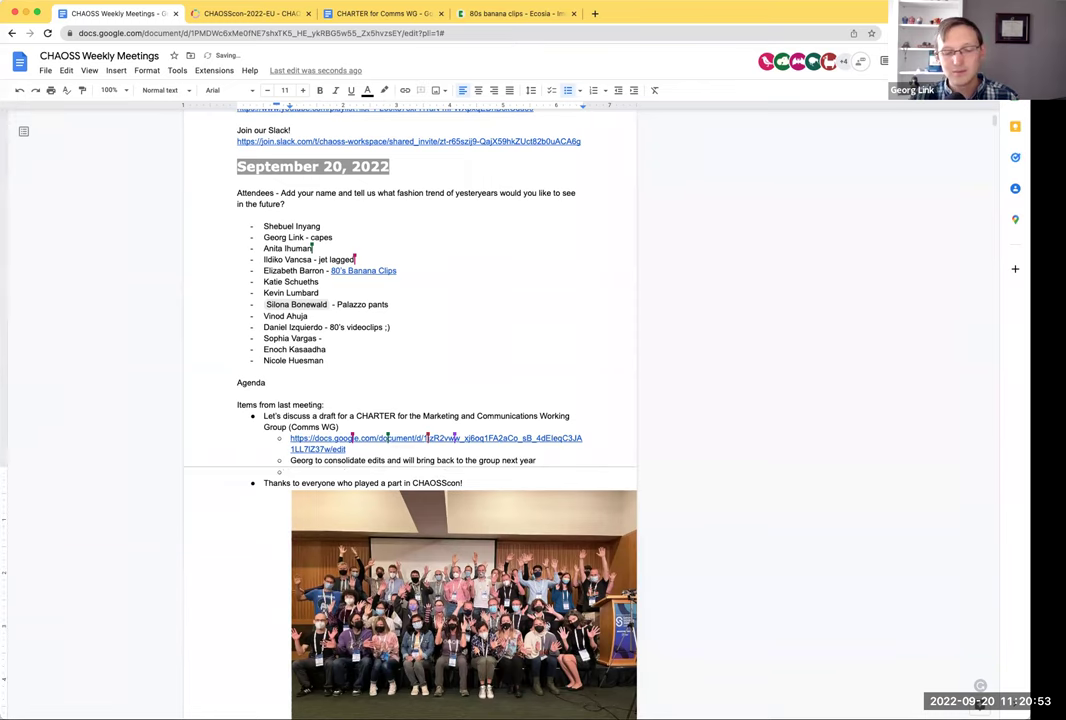
type("If you'd like")
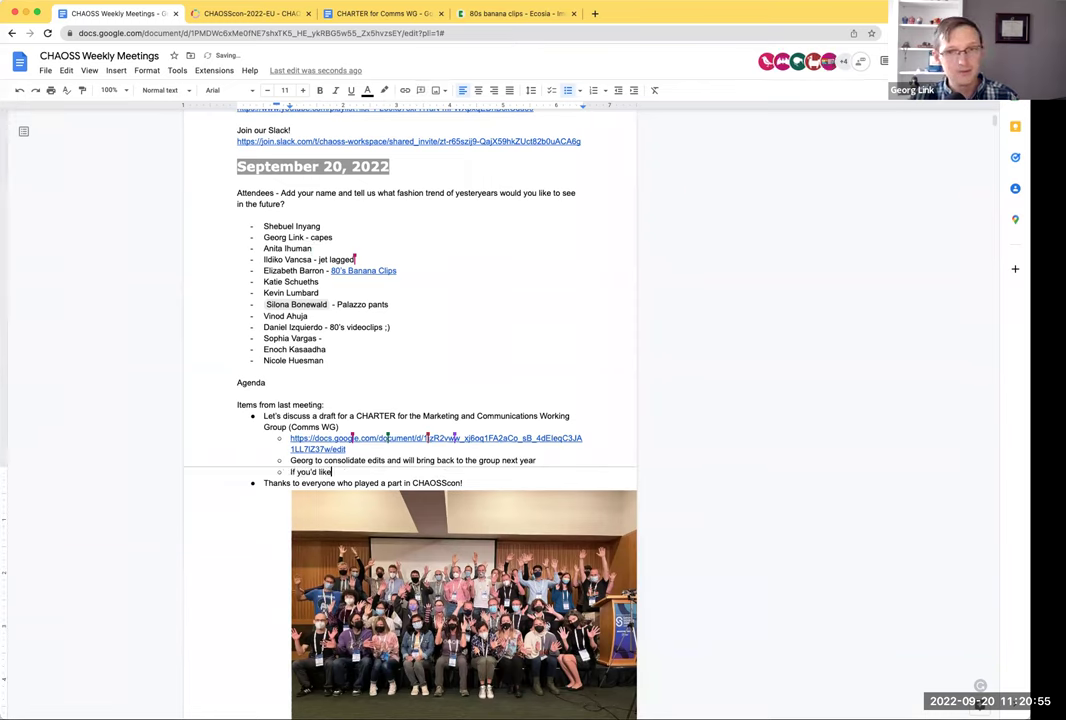
type(" to volunteer ")
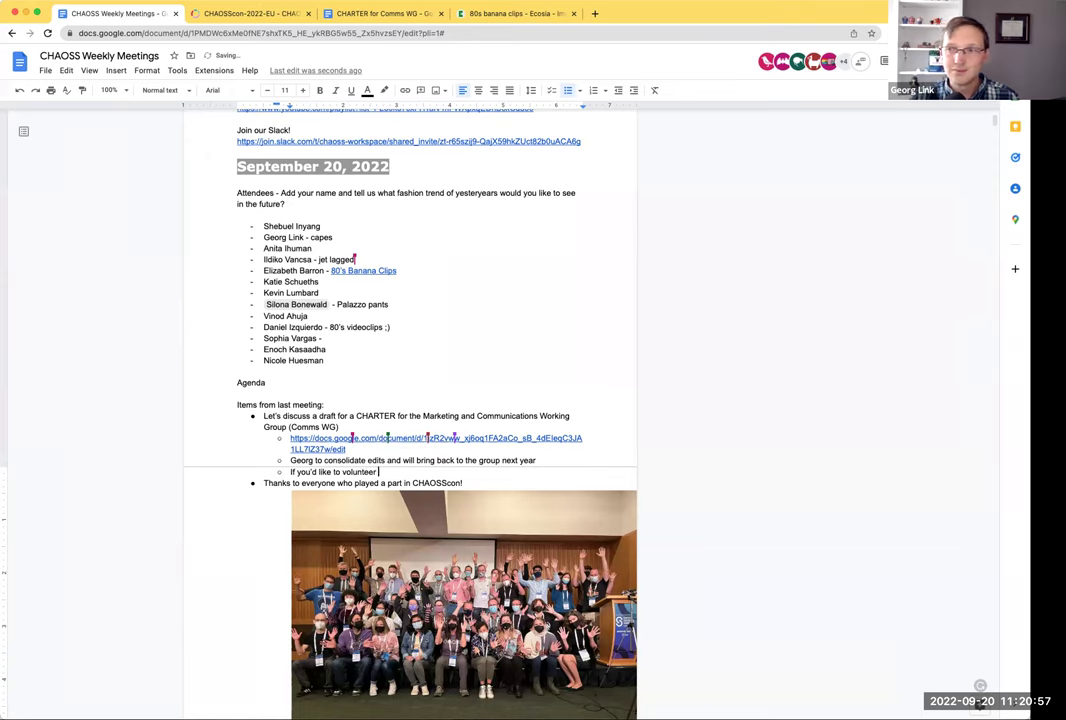
type("to help ")
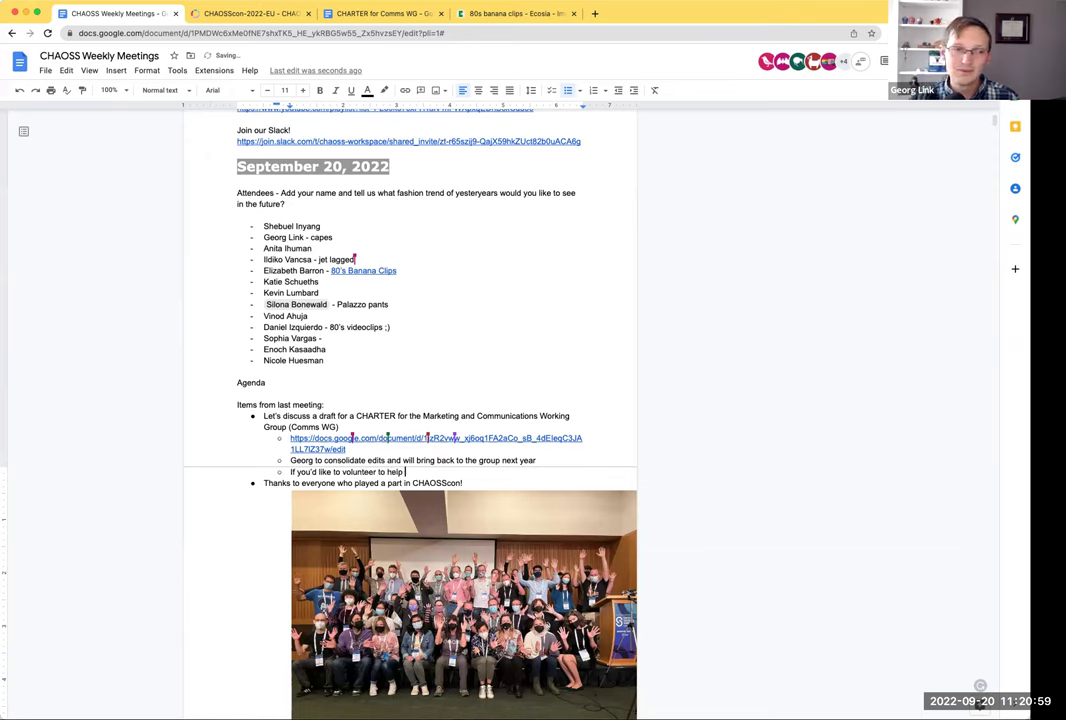
type("launch this, speak up!")
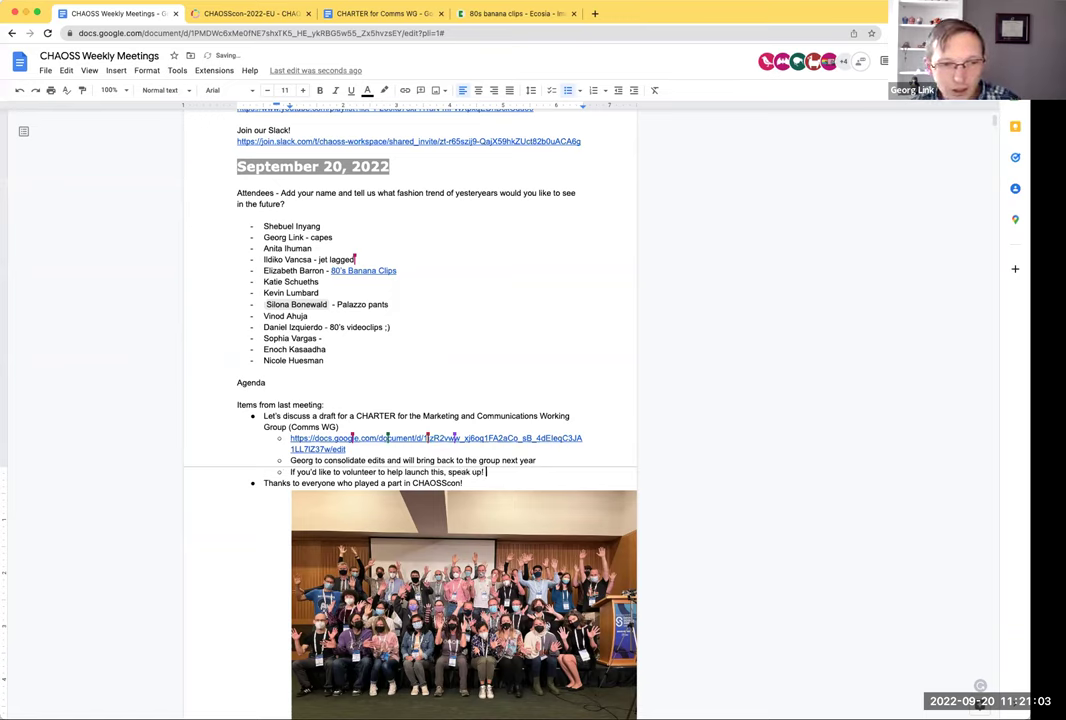
Step: In the sub-bullet about consolidating the charter edits, replace "year" with "week"
double_click(527, 460)
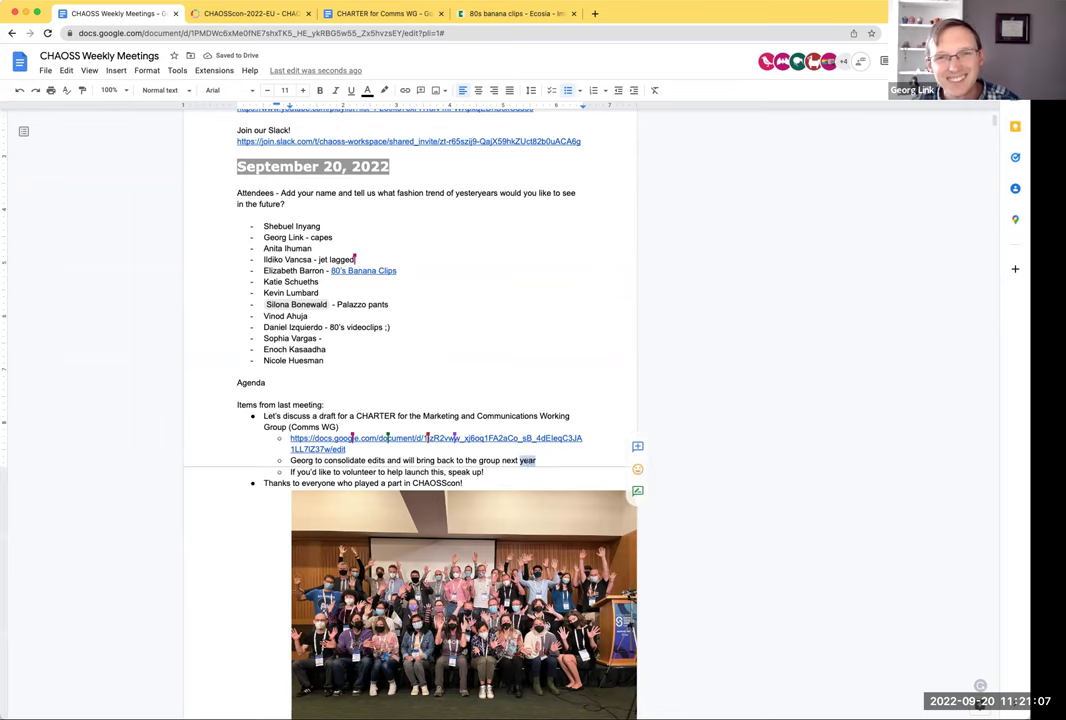
type("week")
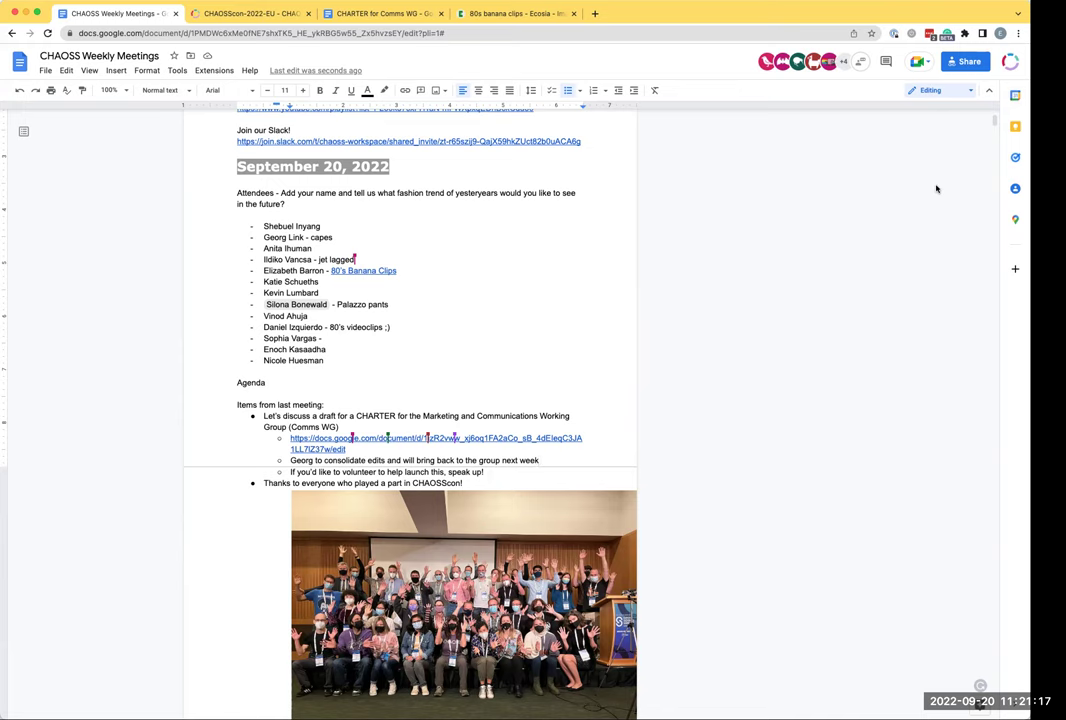
Step: Add a further charter sub-bullet reading "Maybe a regular cadence at the beginning but we don't want to meet long term"
left_click(494, 472)
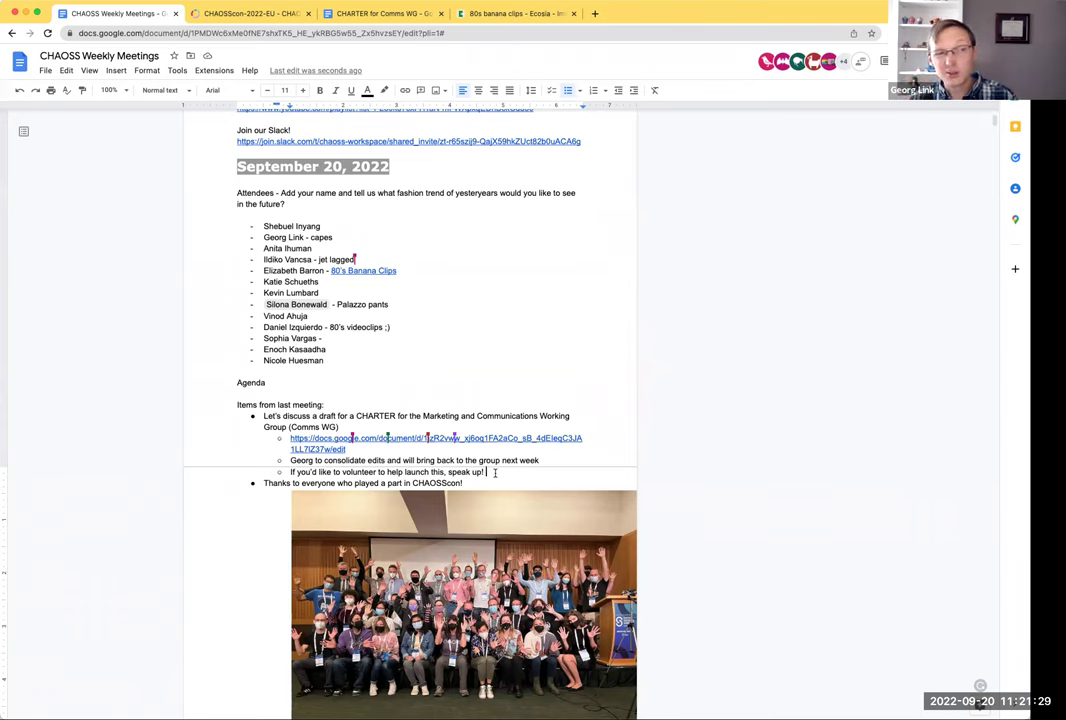
key("Return")
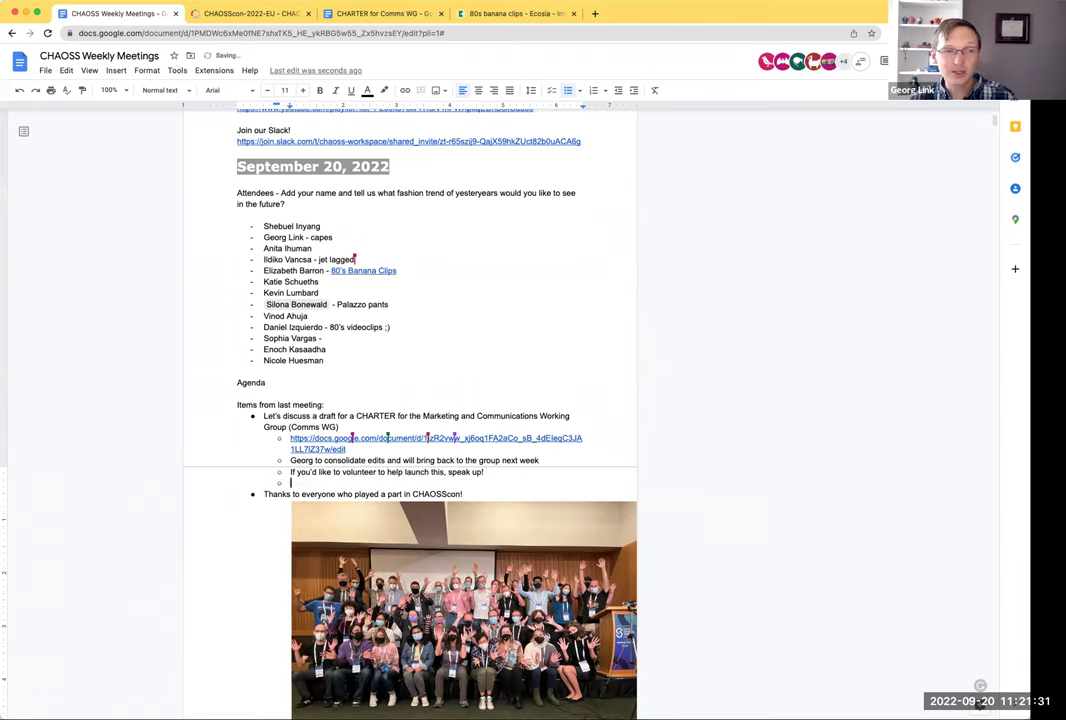
type("Maybe a ")
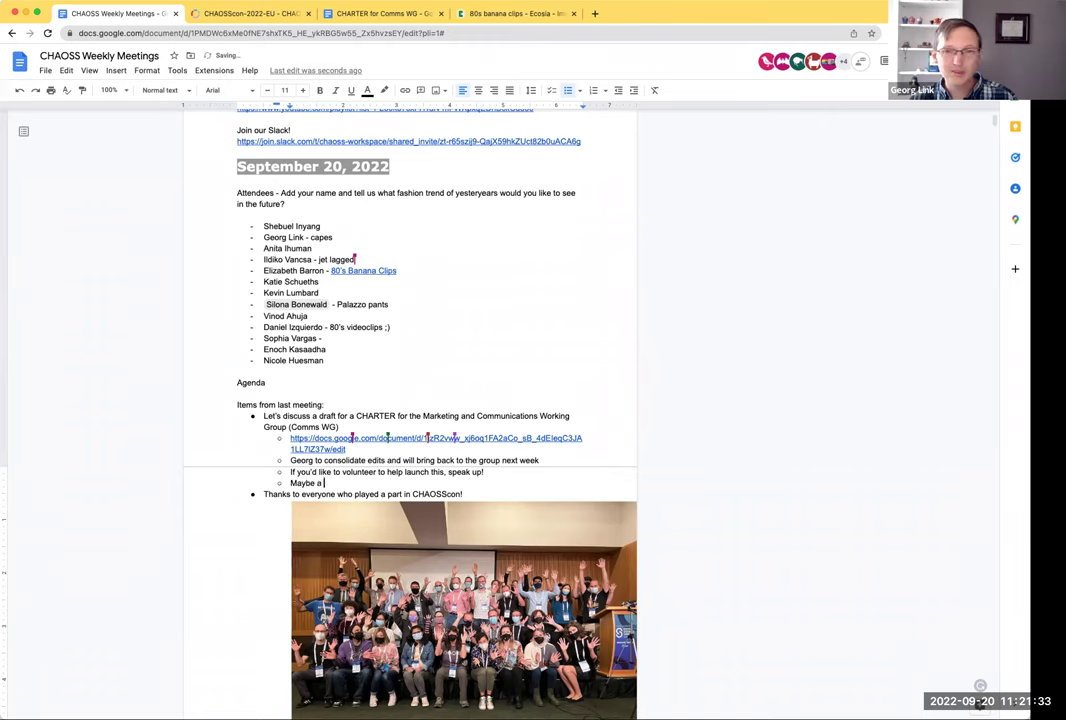
type("regular ca")
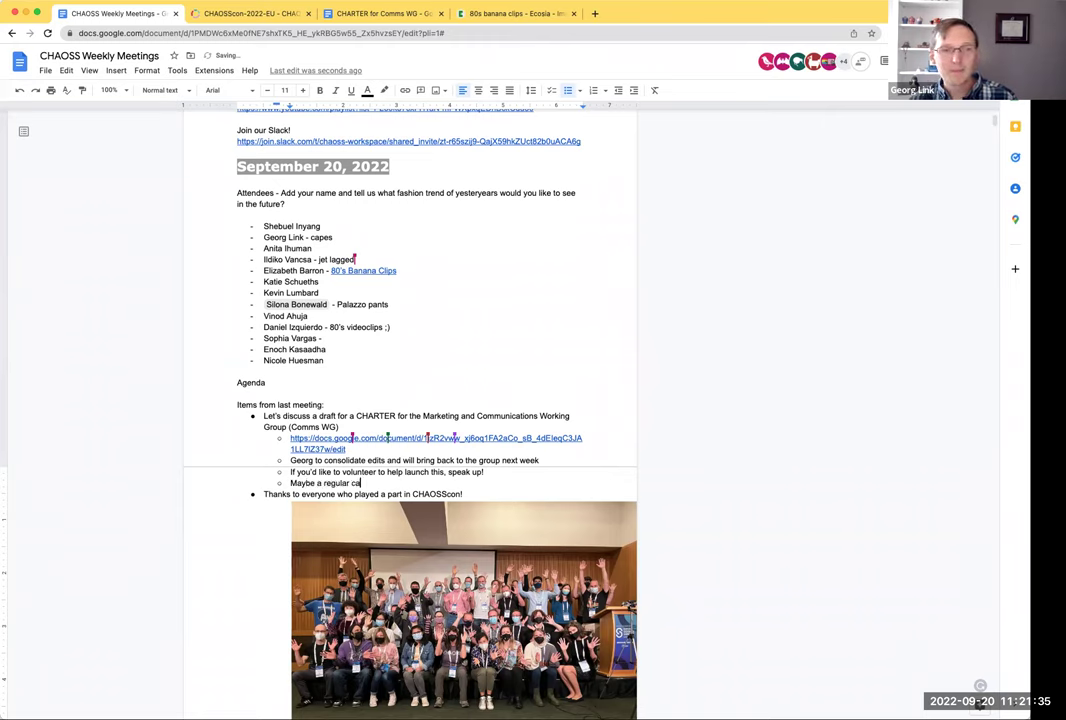
type("dence at the g")
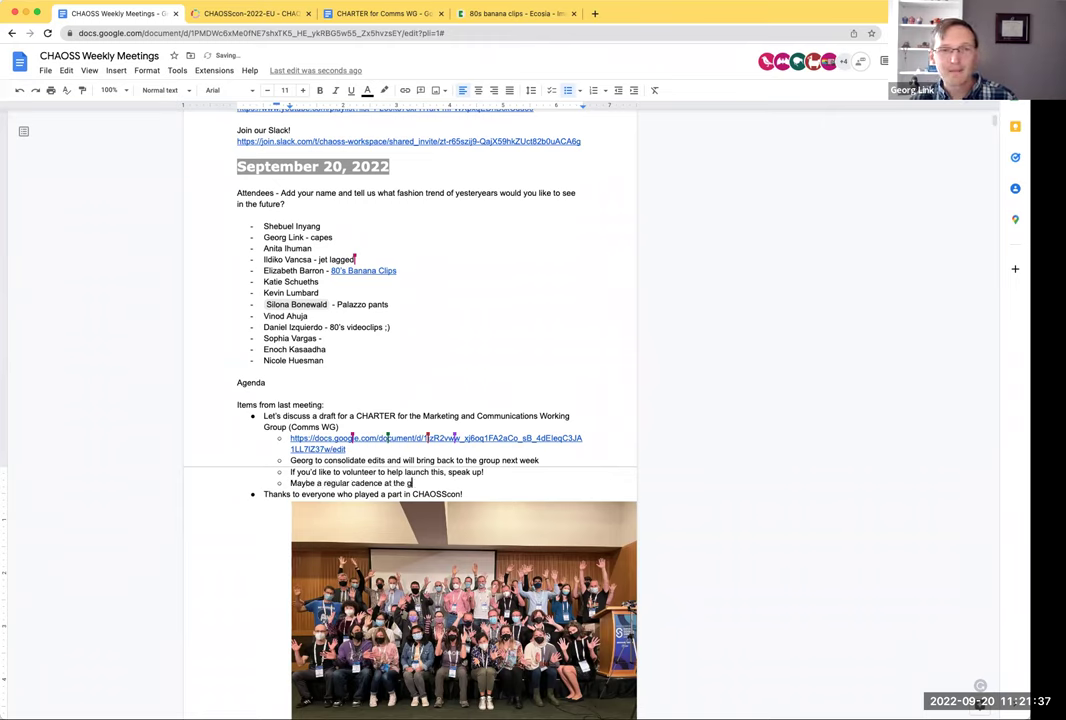
key("BackSpace")
type("beginning but we don't want t")
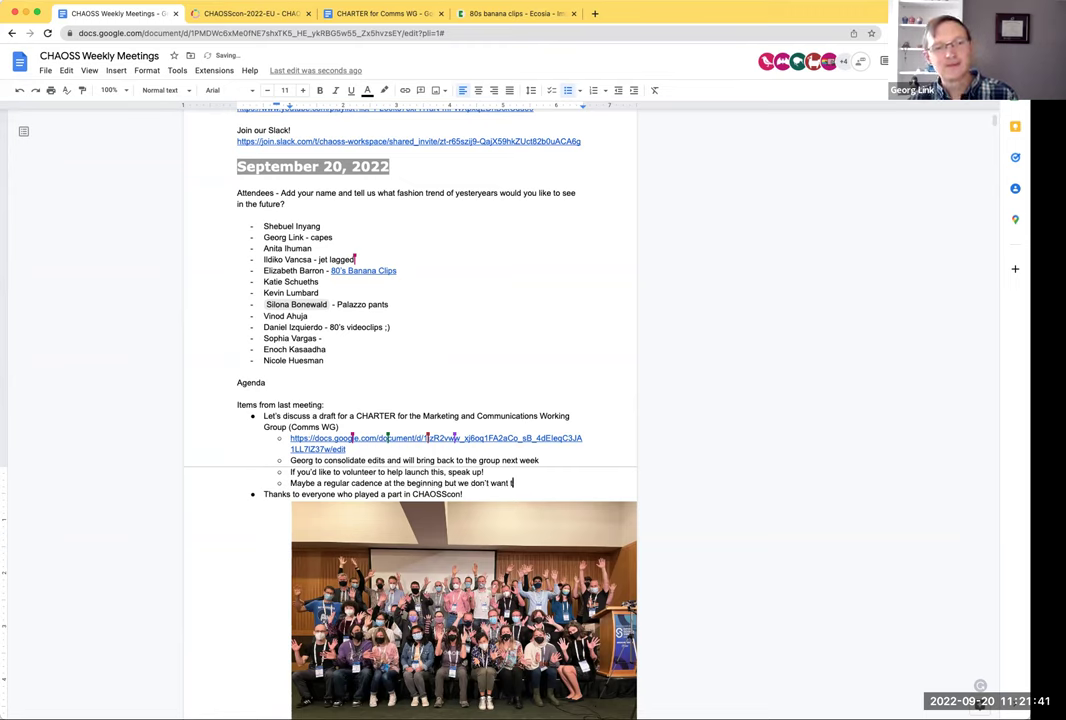
type("o meet long term")
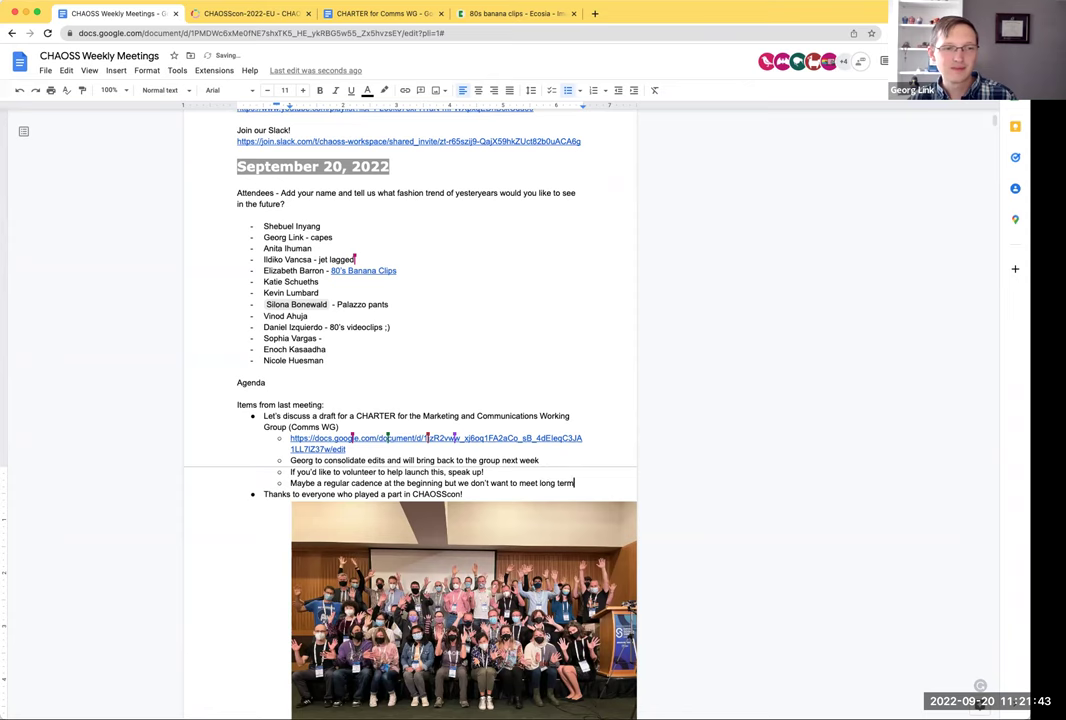
Step: Look through the CHAOSScon thank-you item and the New items section of the agenda, and select the meeting document's web address
scroll(760, 350, "down", 1)
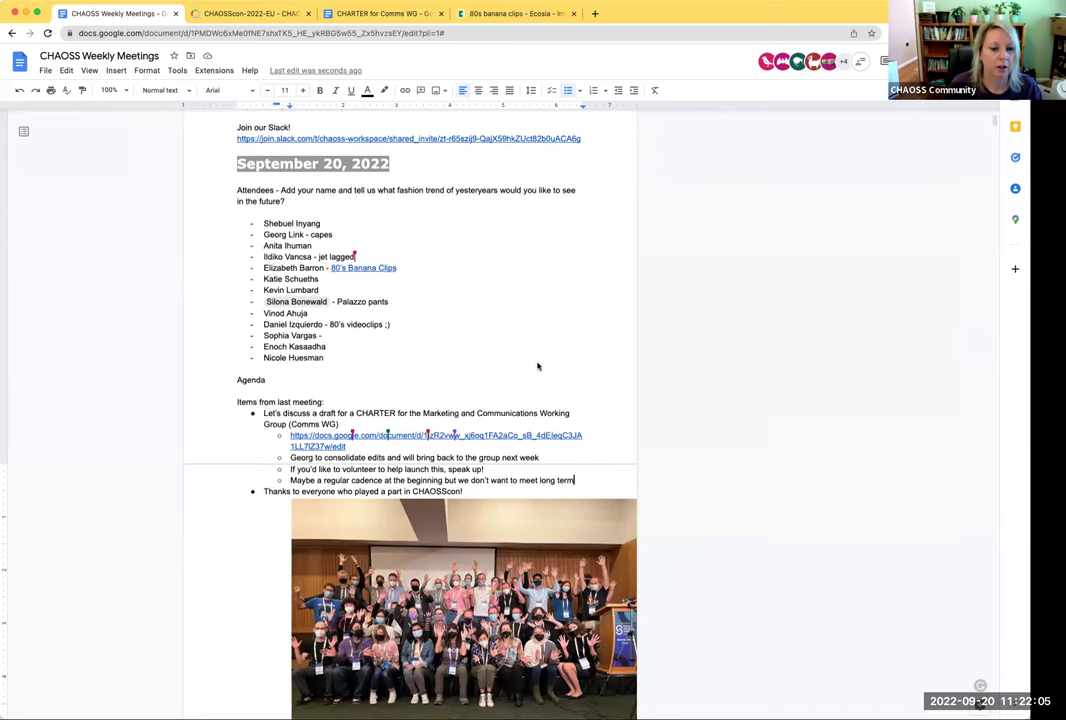
scroll(537, 366, "down", 5)
scroll(537, 366, "down", 2)
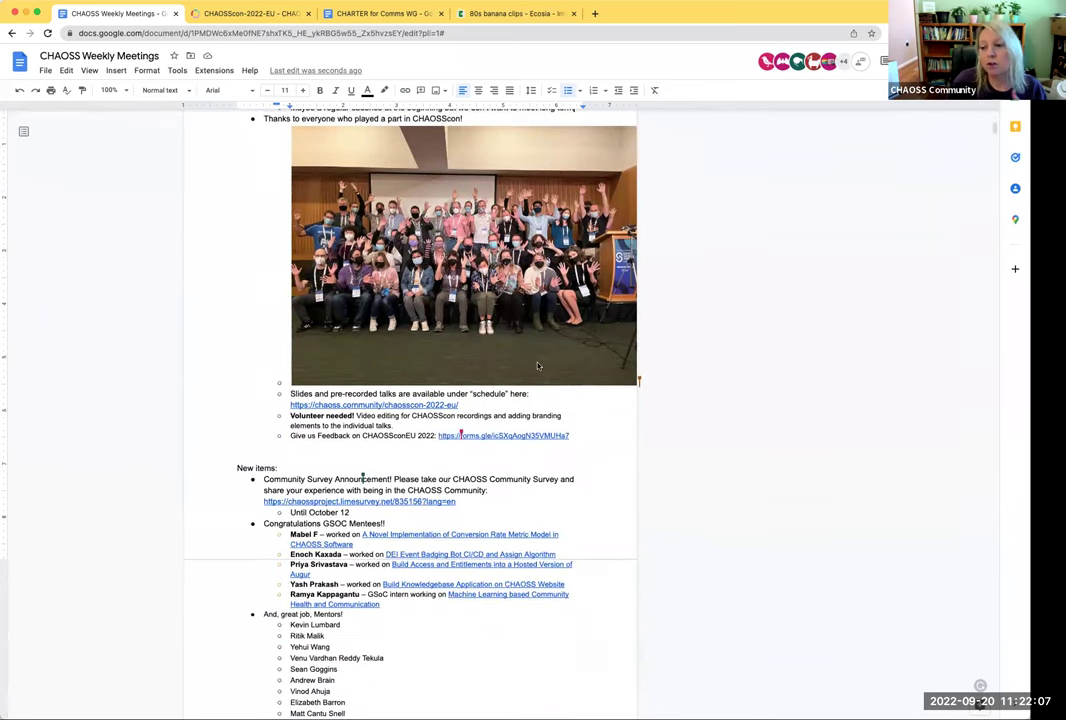
scroll(537, 366, "down", 1)
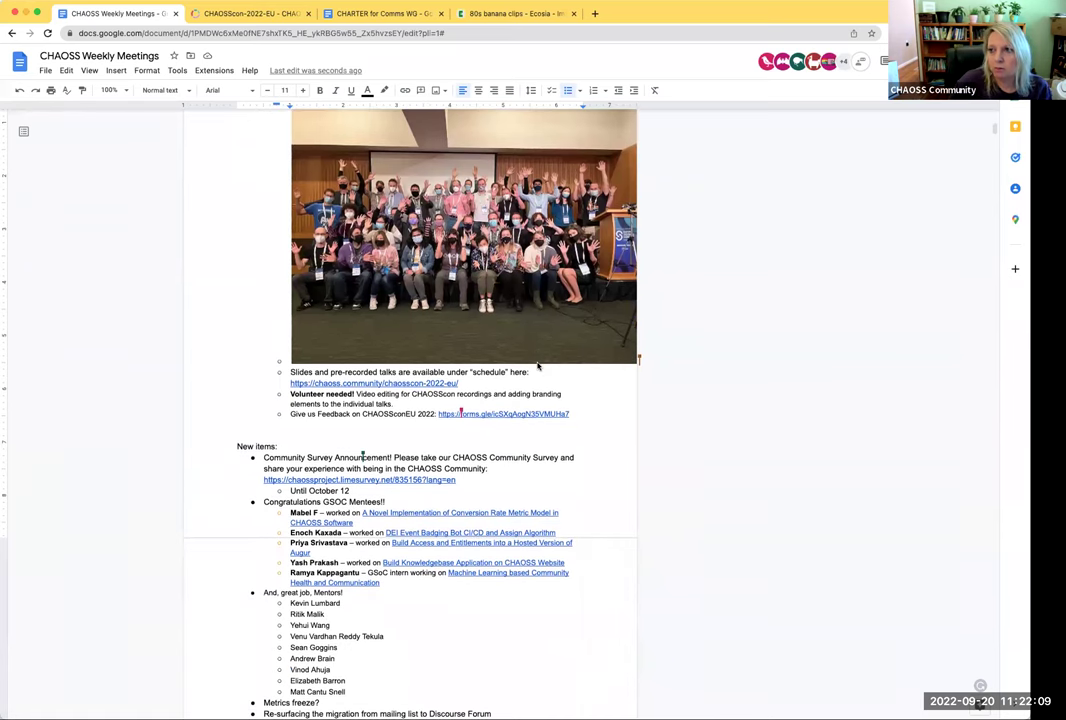
scroll(537, 366, "up", 5)
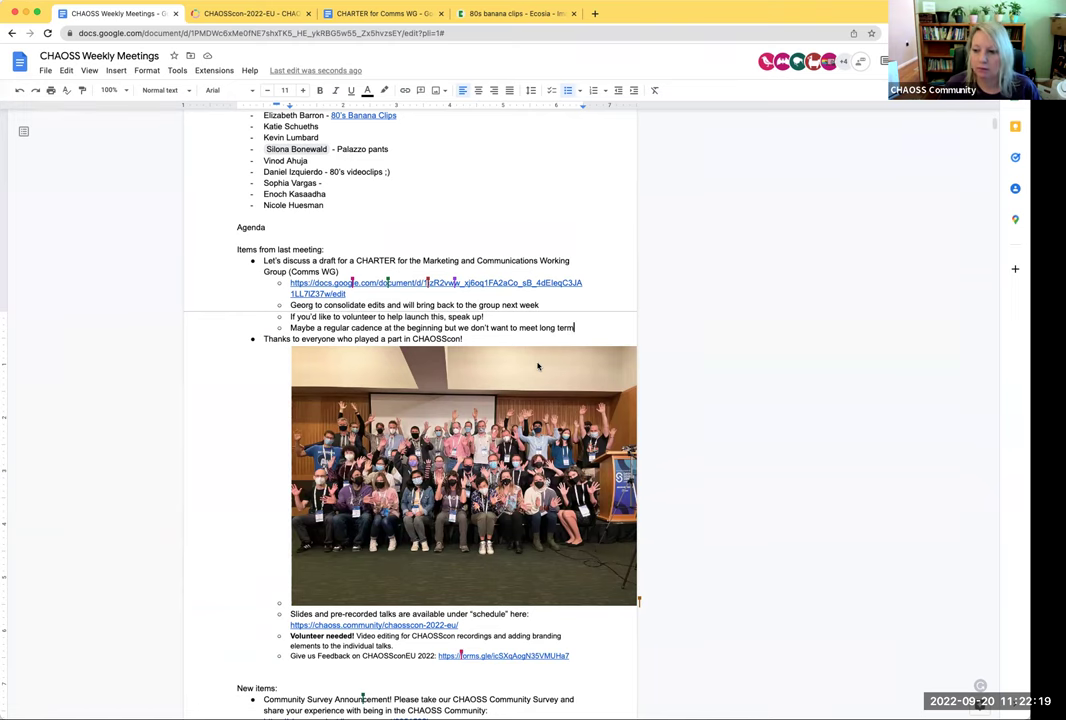
scroll(537, 366, "down", 3)
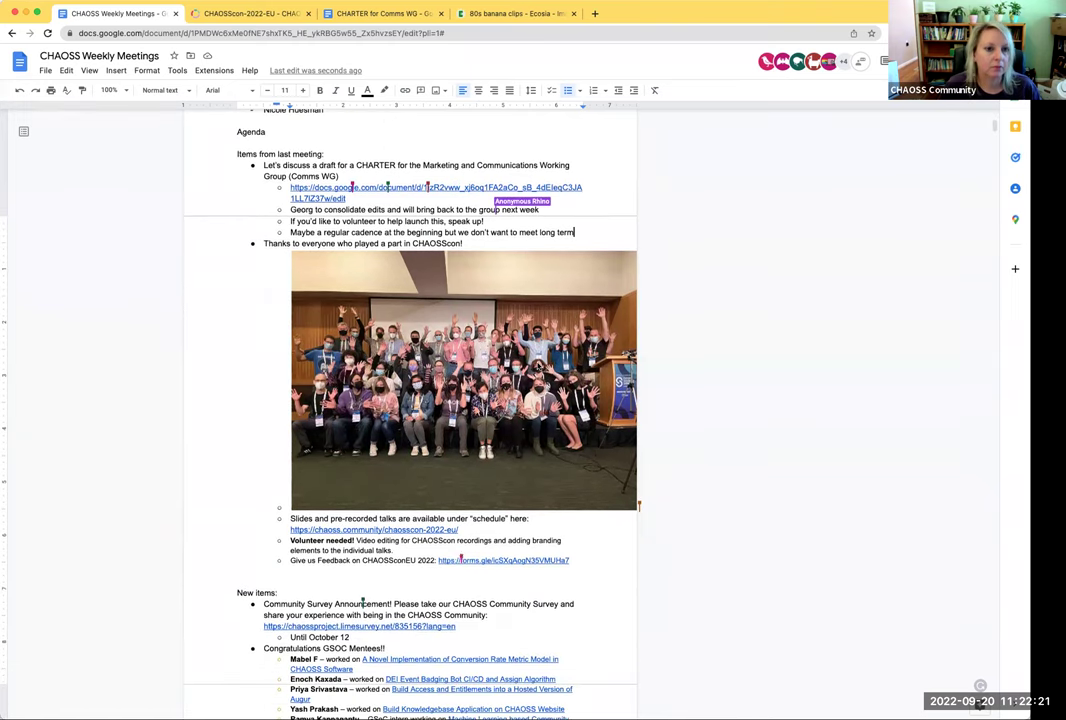
left_click(343, 33)
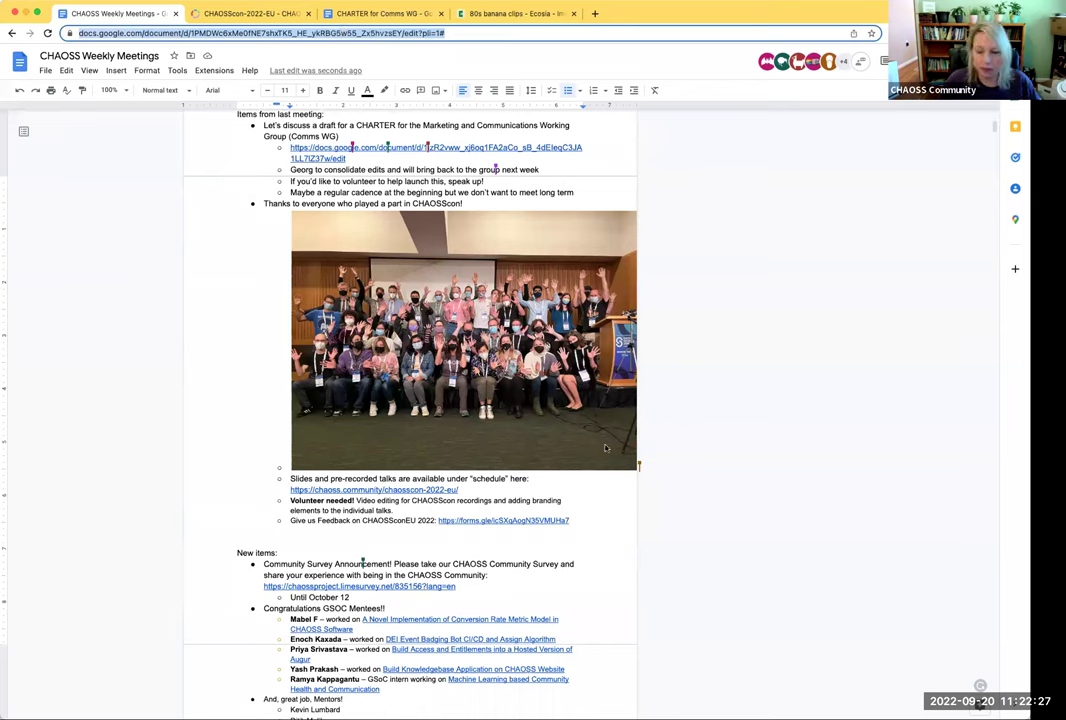
scroll(522, 433, "down", 4)
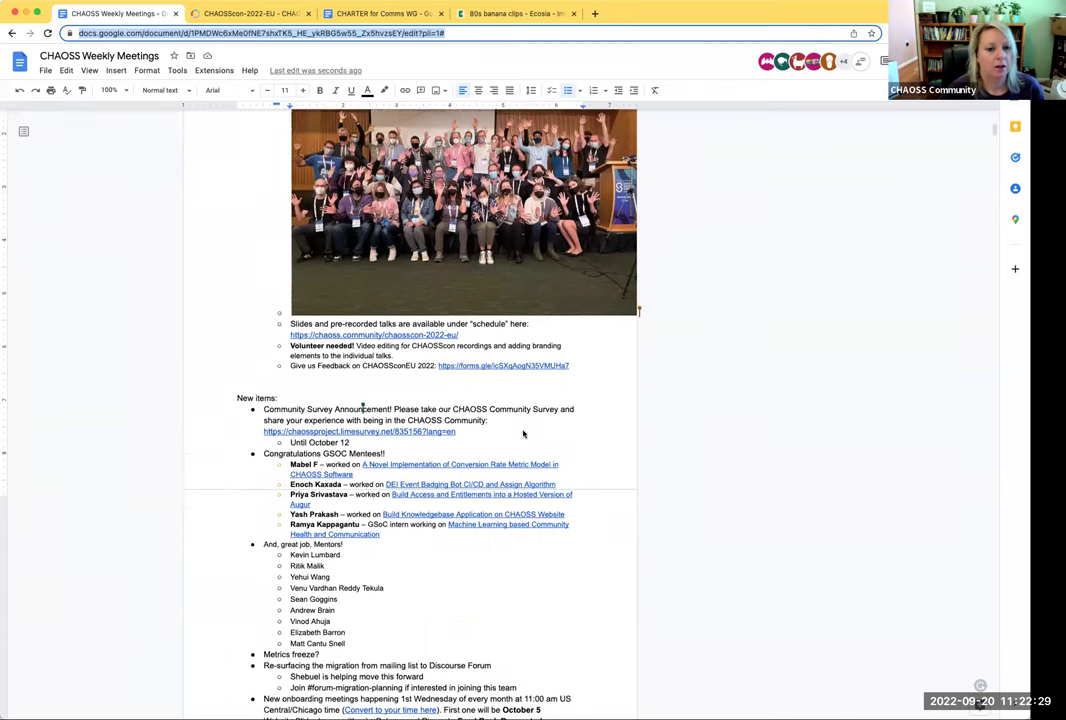
scroll(522, 433, "down", 3)
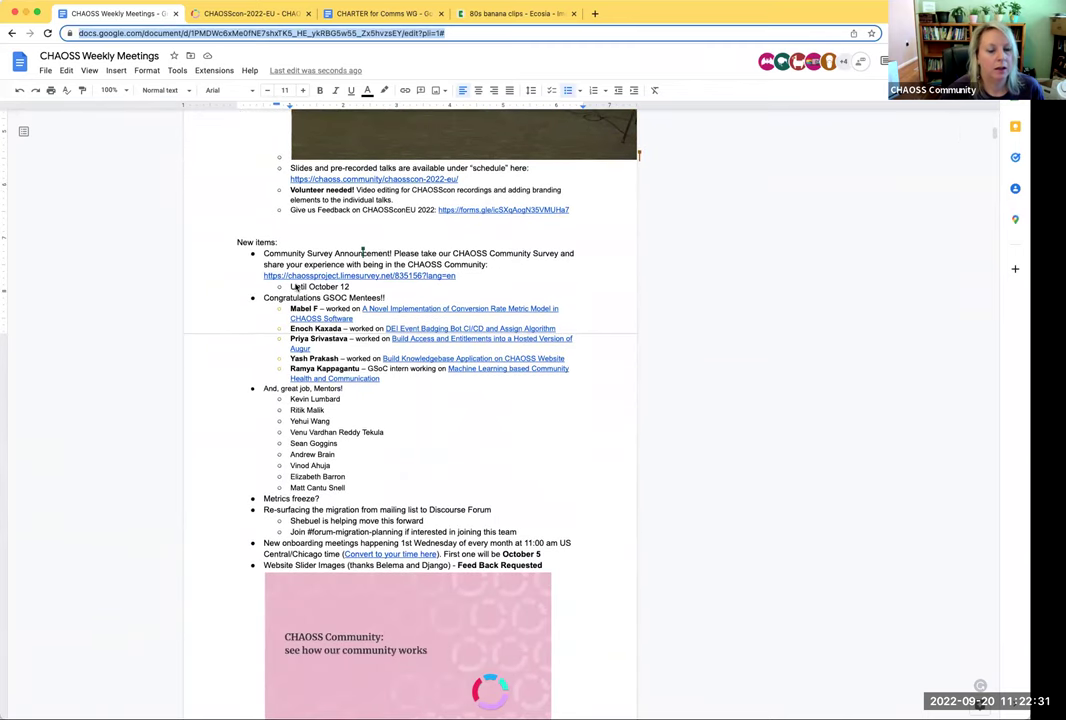
Step: Go over the GSOC mentee congratulations and the list of mentors, highlighting each item while reading
left_click_drag(264, 298, 450, 299)
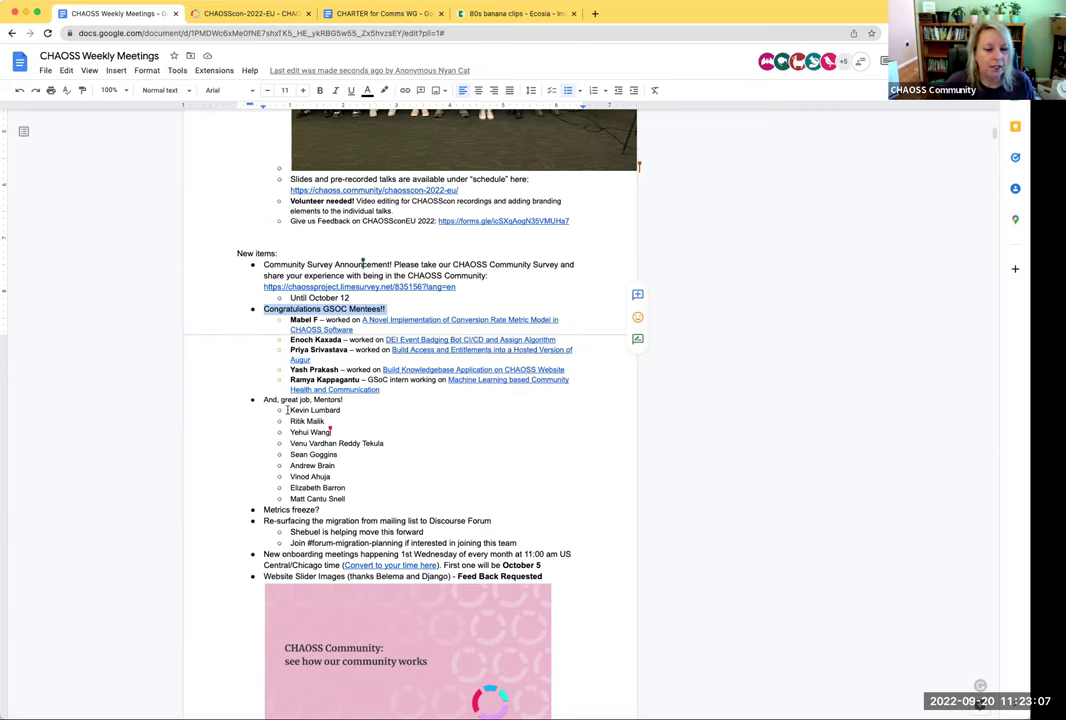
left_click_drag(290, 410, 348, 499)
left_click_drag(359, 441, 300, 411)
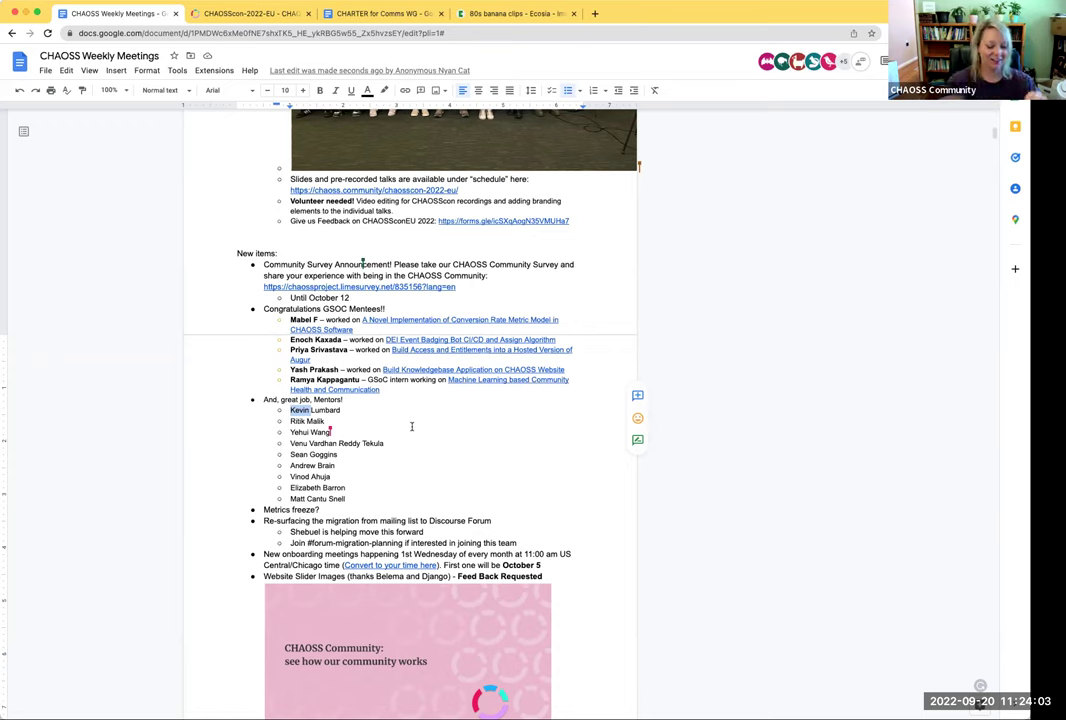
left_click(394, 500)
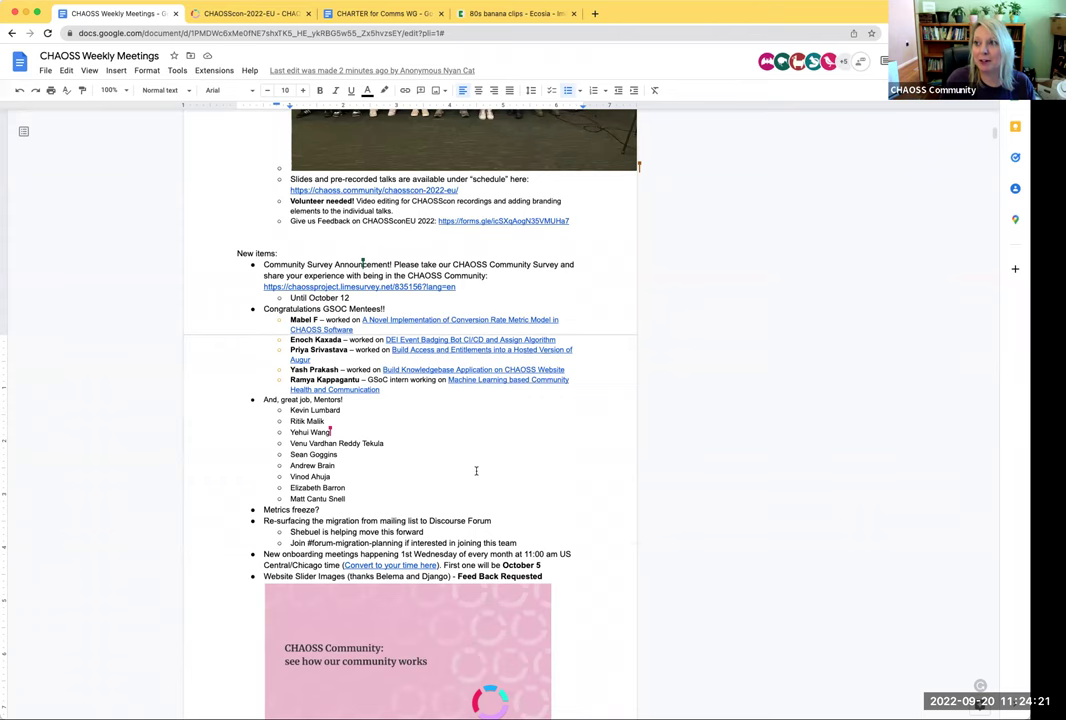
Step: Add the sub-bullet "No metrics release this time?" beneath the "Metrics freeze?" item
scroll(476, 470, "down", 2)
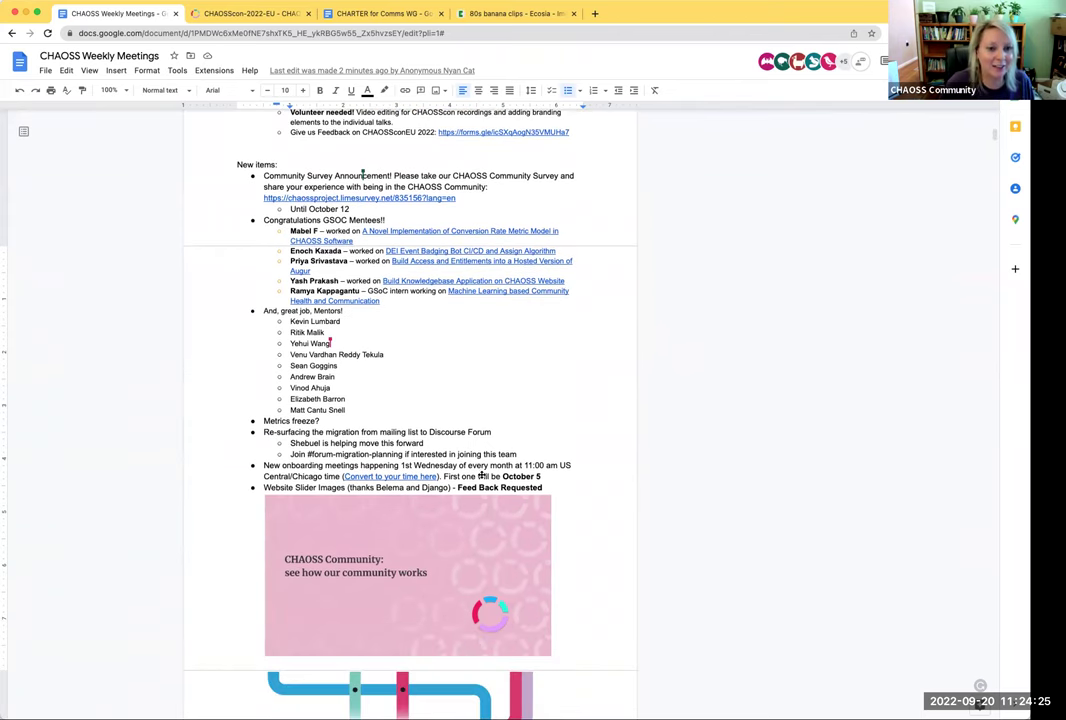
scroll(480, 470, "down", 1)
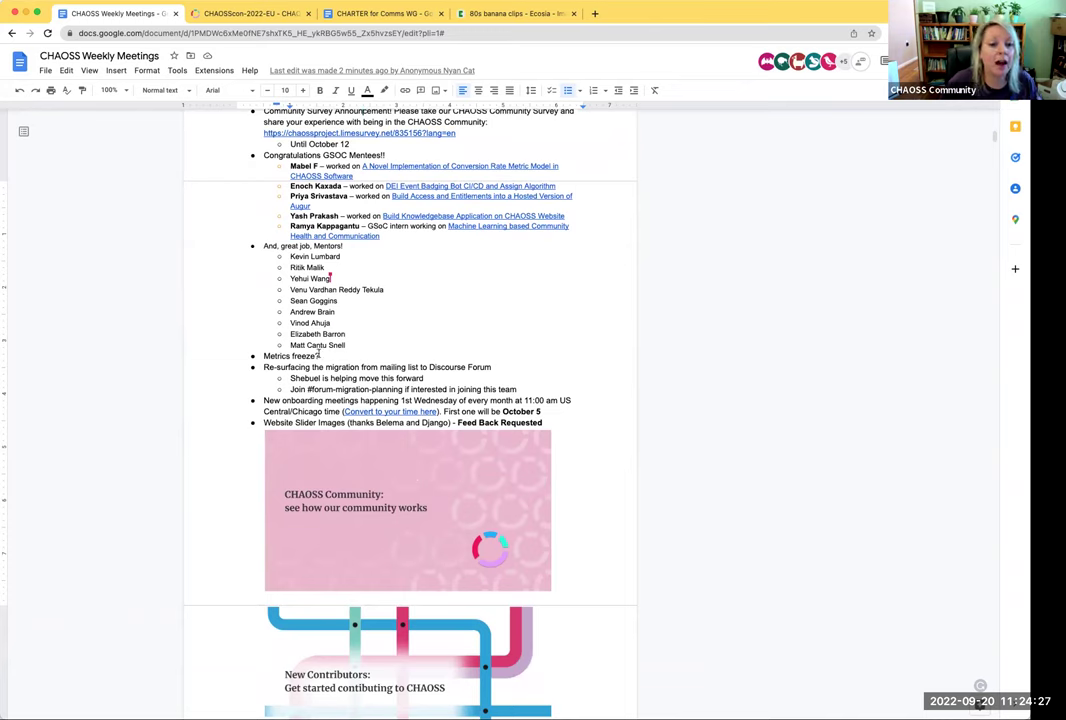
left_click_drag(264, 355, 322, 353)
left_click(337, 355)
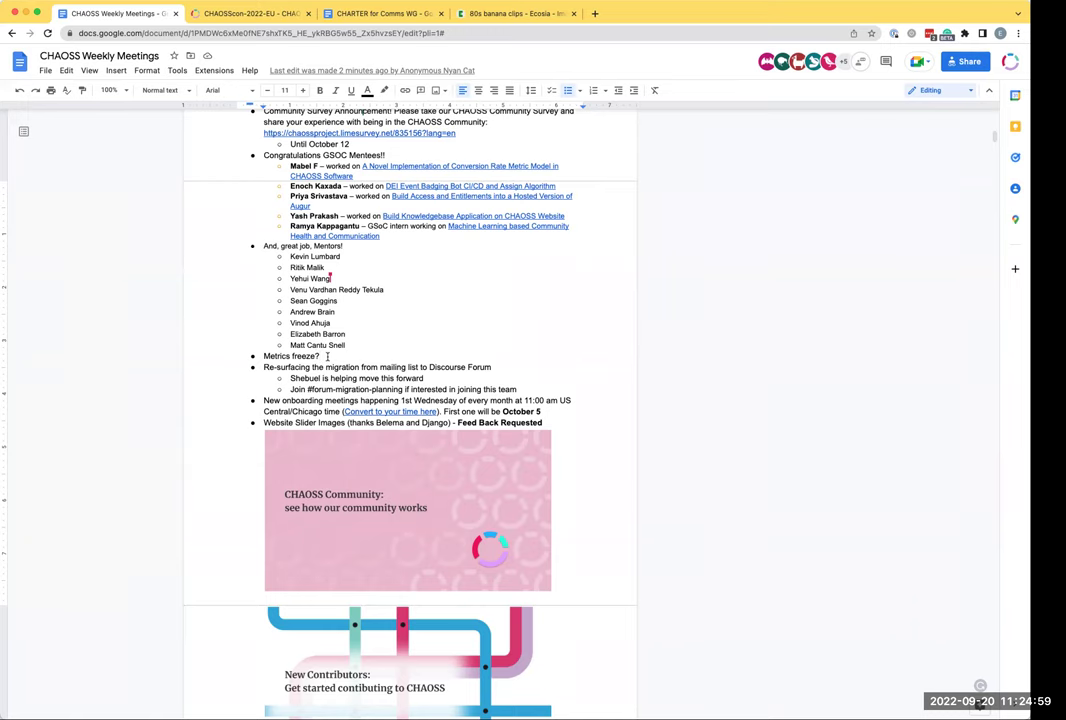
key("Return")
key("Tab")
type("No metrics release this time?")
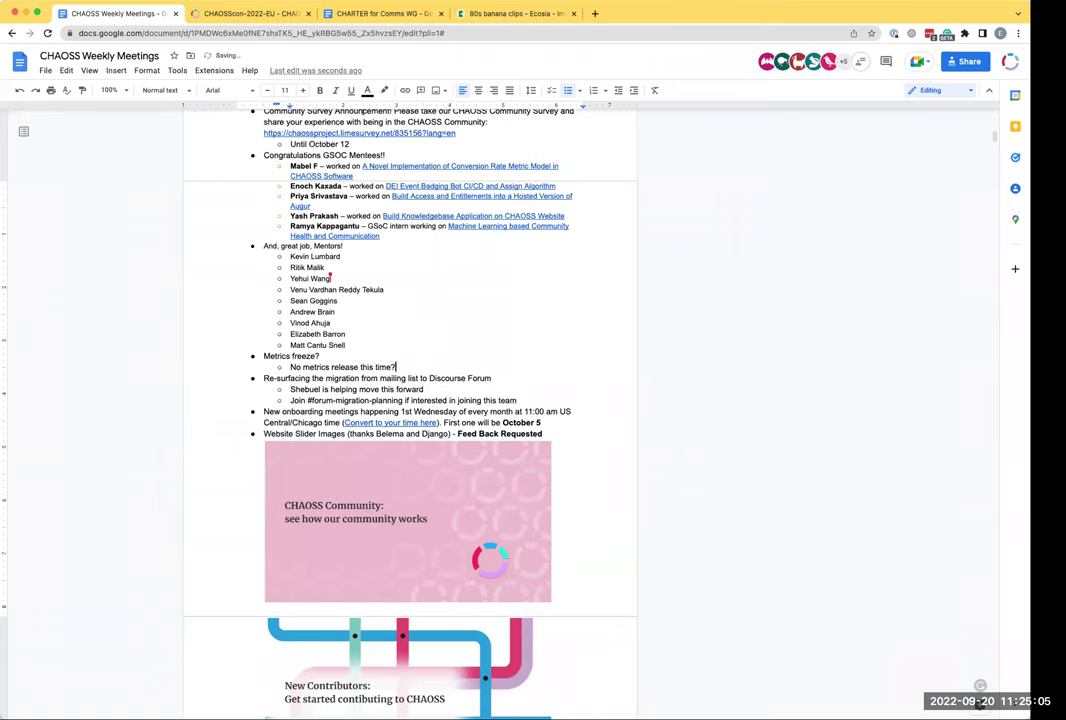
Step: Add another sub-bullet under "Metrics freeze?" reading "Next freeze in March (for April release) 2023"
key("Return")
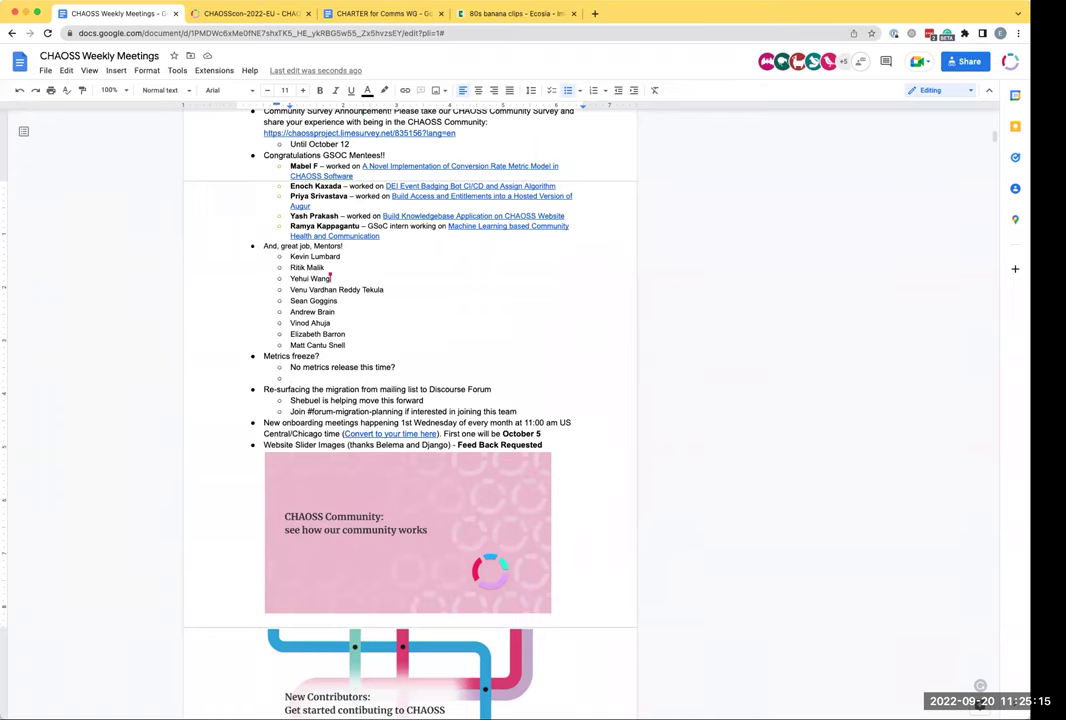
type("Next freeze in April")
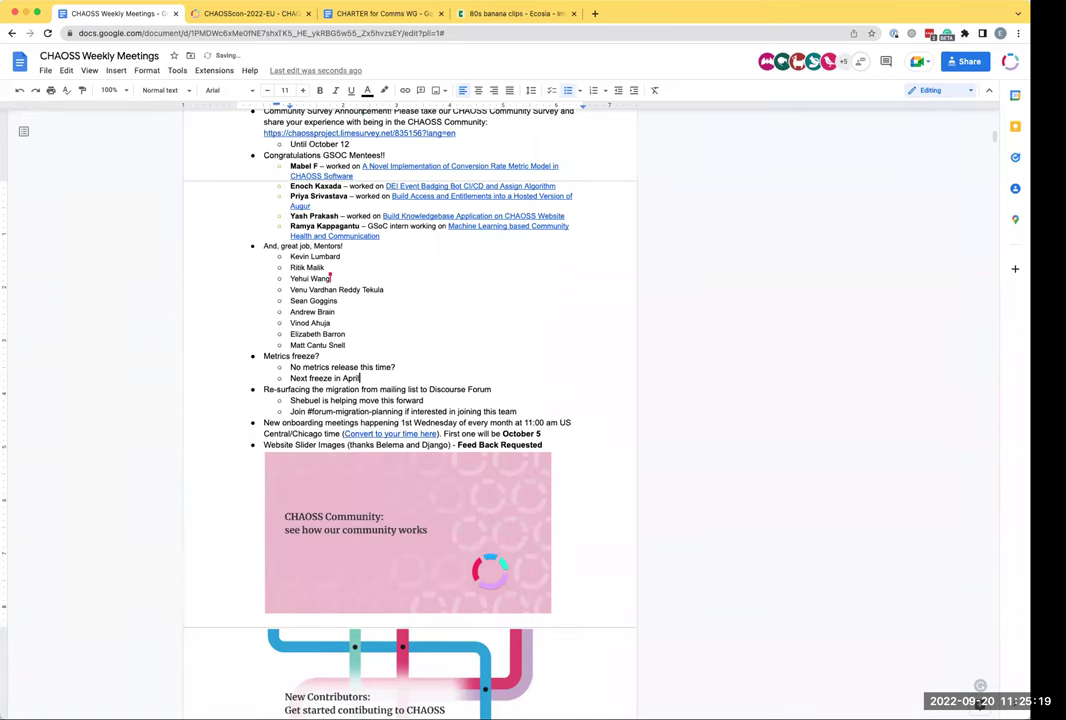
key("BackSpace")
key("BackSpace")
key("BackSpace")
key("BackSpace")
type("M")
key("BackSpace")
type("March")
type("(for April release) 2023")
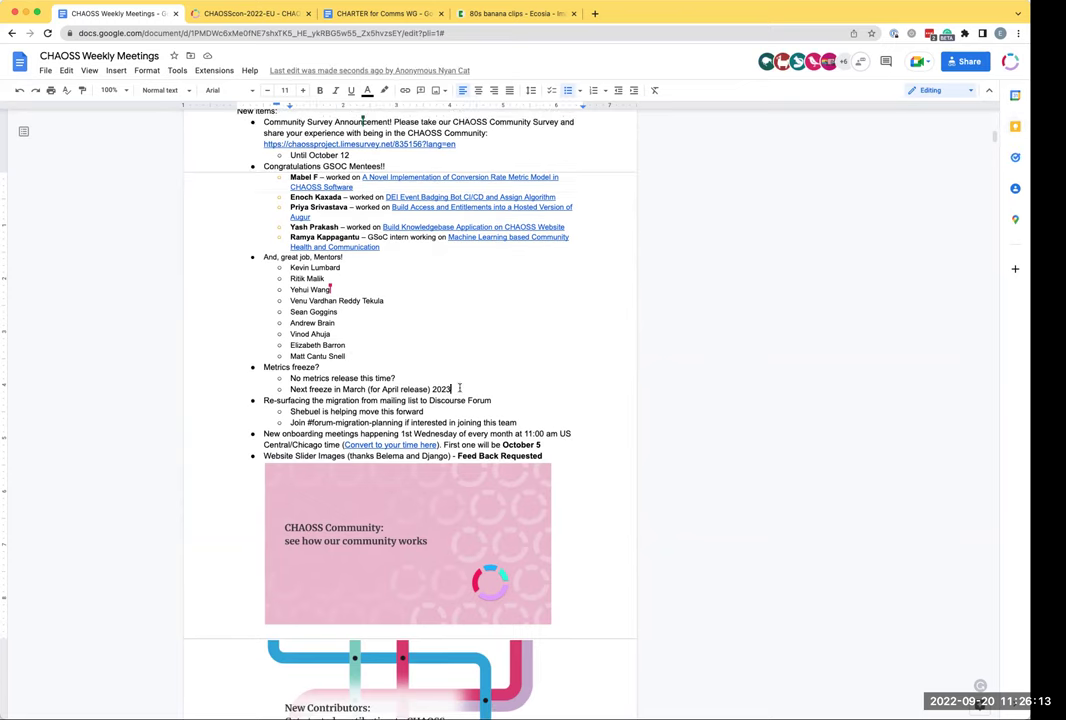
Step: Add a third metrics freeze sub-bullet reading "We are ok to start working on new metrics"
key("Return")
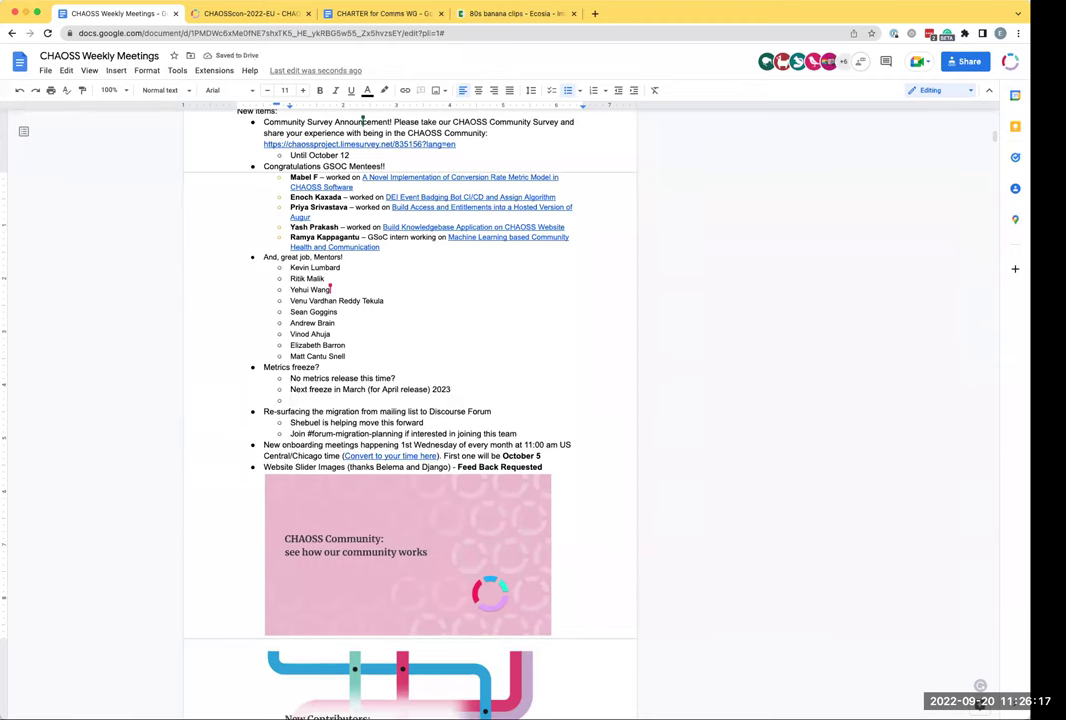
type("We are ok to start workin")
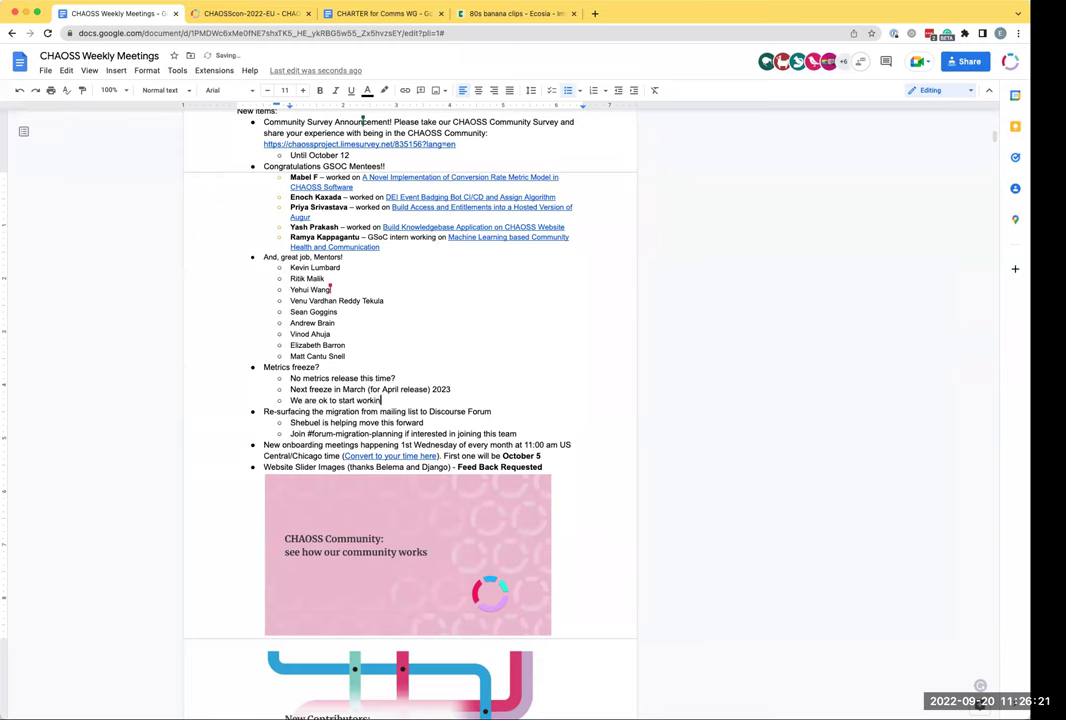
type("g on new metrics")
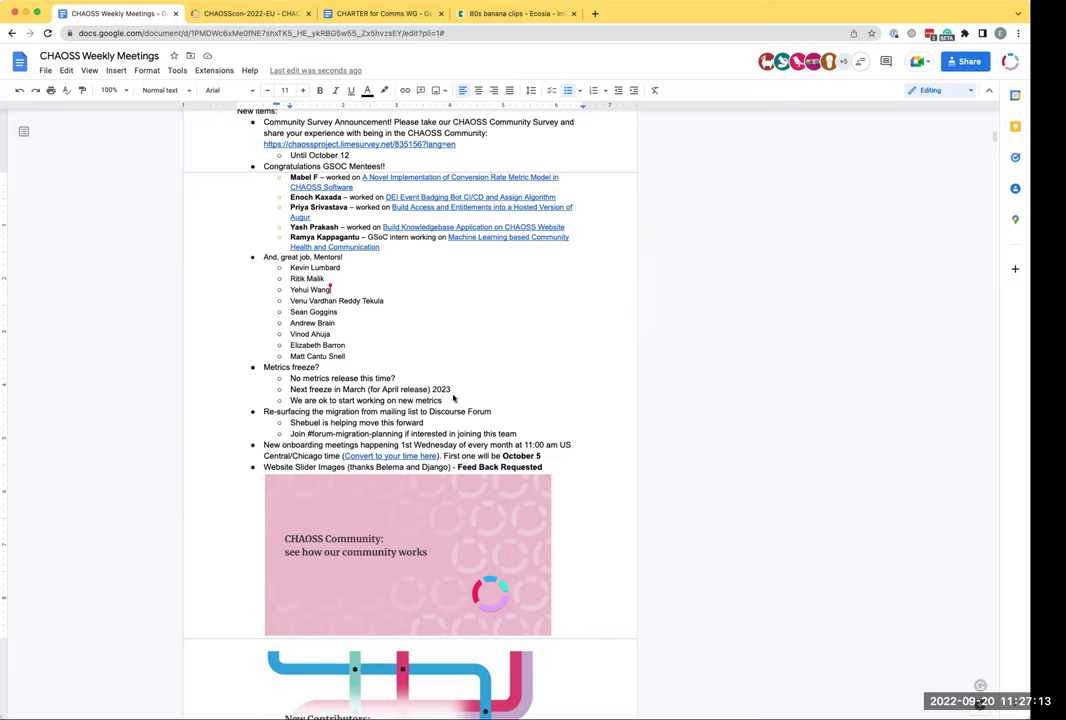
Step: Add a fourth metrics freeze sub-bullet asking "What do we do with new metrics that have been defined?"
left_click(451, 400)
key("Return")
type("What do we do with new metrics that have been de")
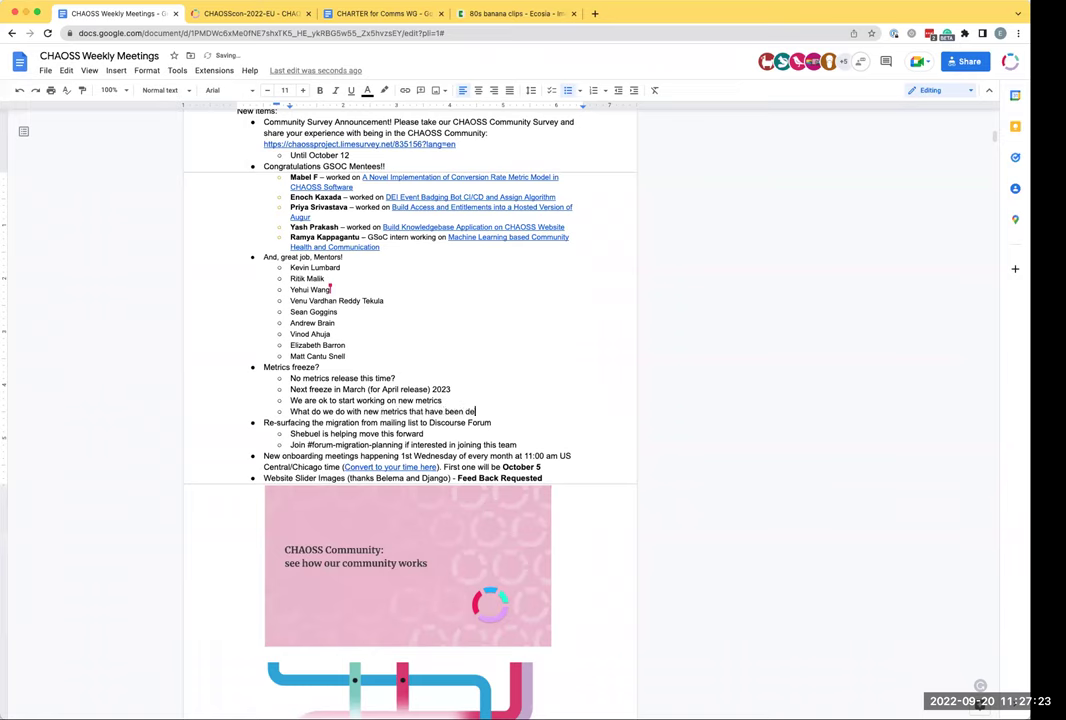
type("fined?")
Step: Extend the sub-bullet about starting work on new metrics with "- we have been reviewing old metrics"
left_click(464, 400)
type("- we have been reviewing o")
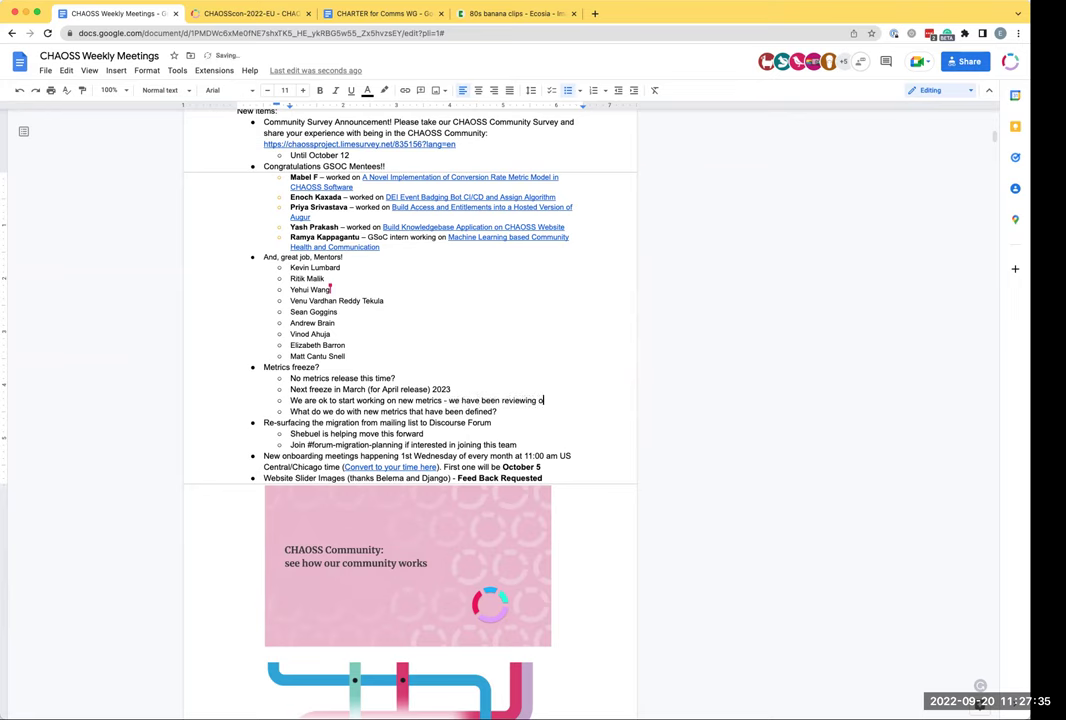
type("ld metrics")
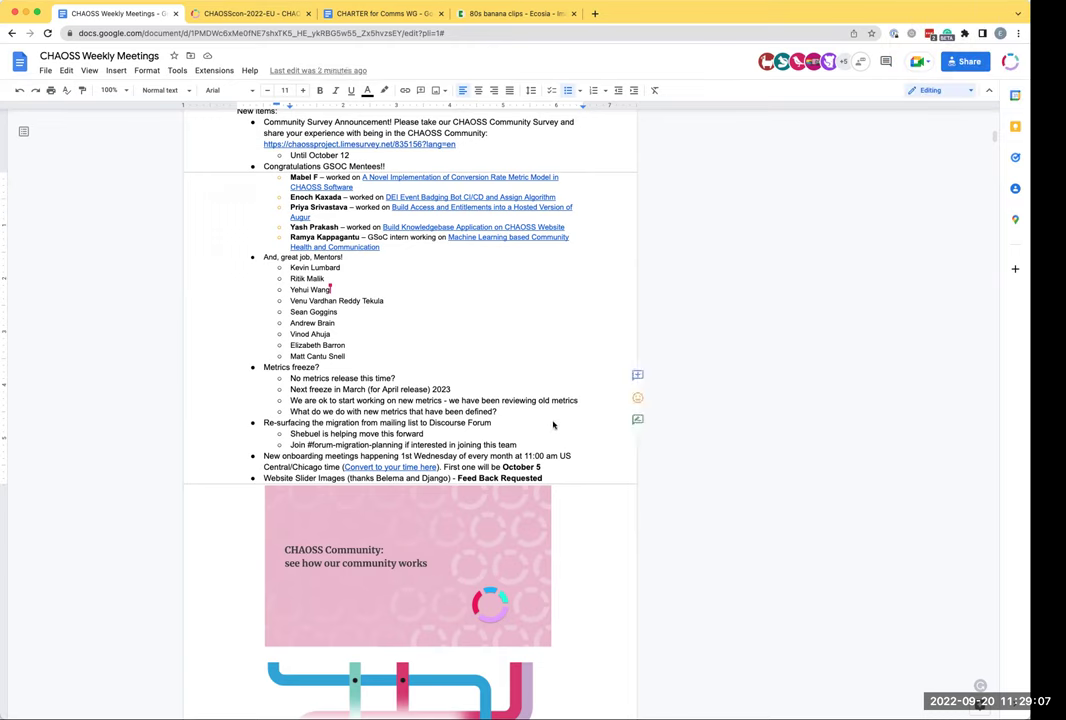
Step: Replace the question mark ending the sub-bullet about already defined new metrics with "- put in continuous release"
left_click(503, 411)
key("BackSpace")
type("- ho")
key("BackSpace")
key("BackSpace")
type("put in cont")
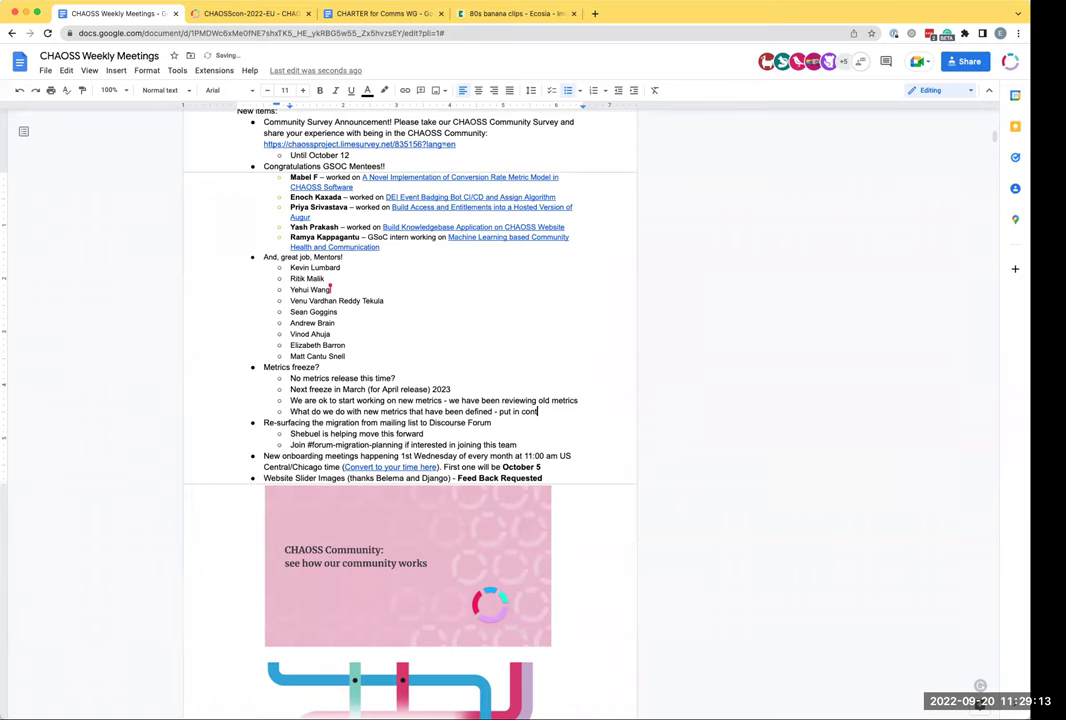
type("inuous release")
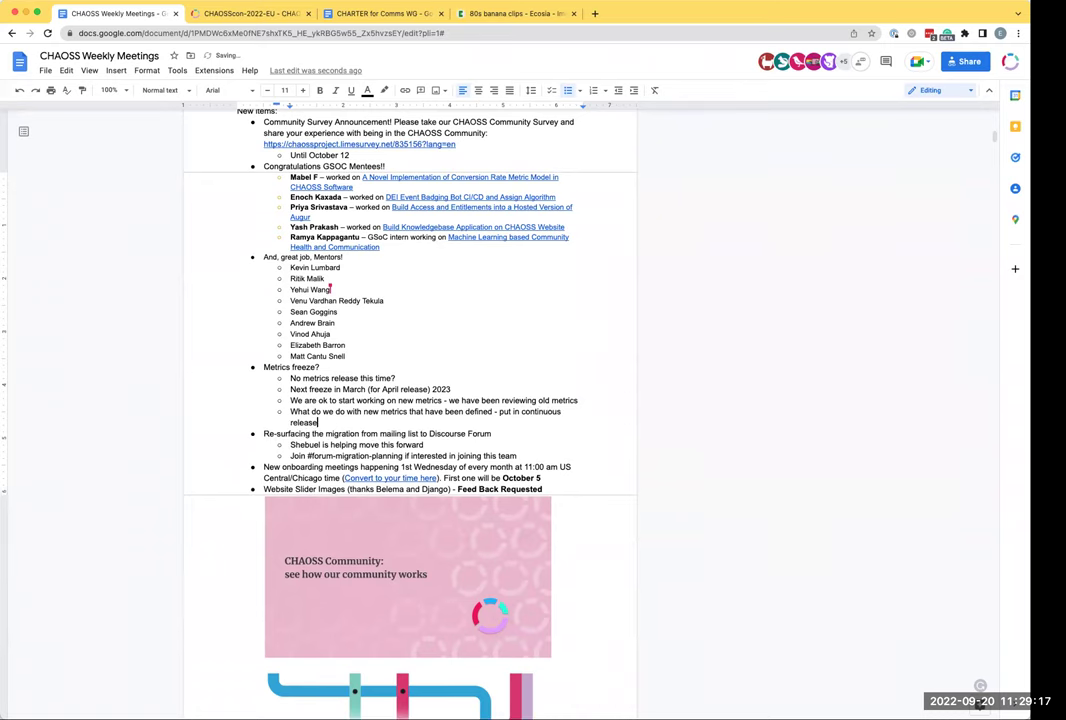
Step: Add the metrics freeze sub-bullet "Substantially changed - also put in continuous release until April" and append "until April" to the sub-bullet above it
key("Return")
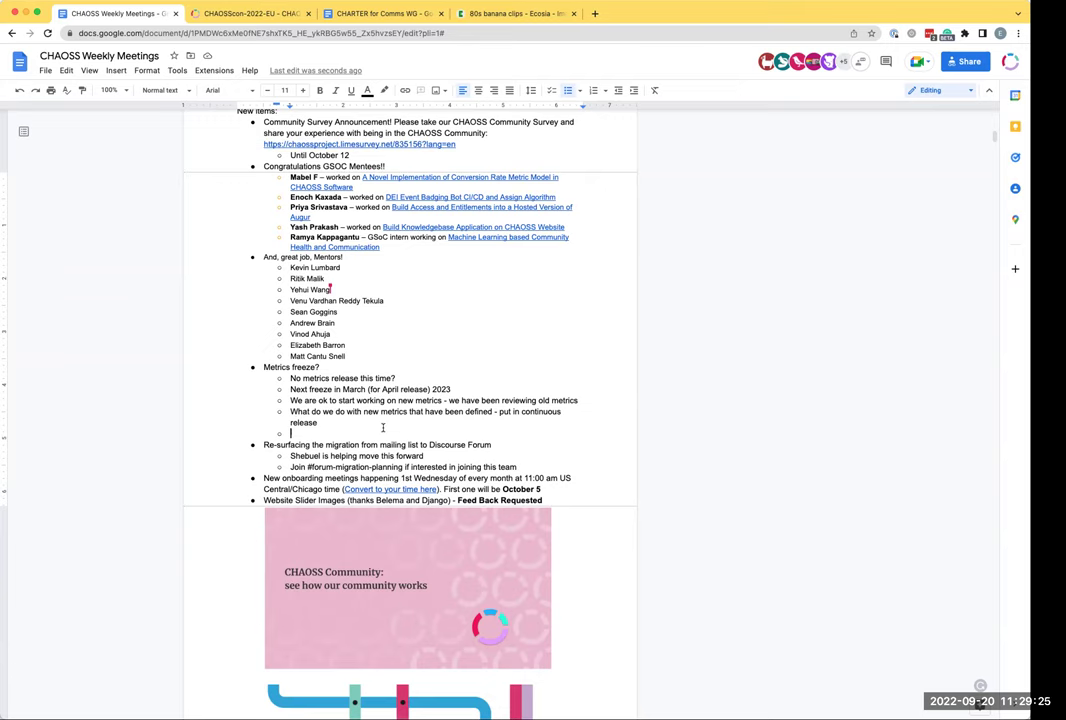
type("Substan")
type("tial met")
key("BackSpace")
key("BackSpace")
key("BackSpace")
type("ly changed - ")
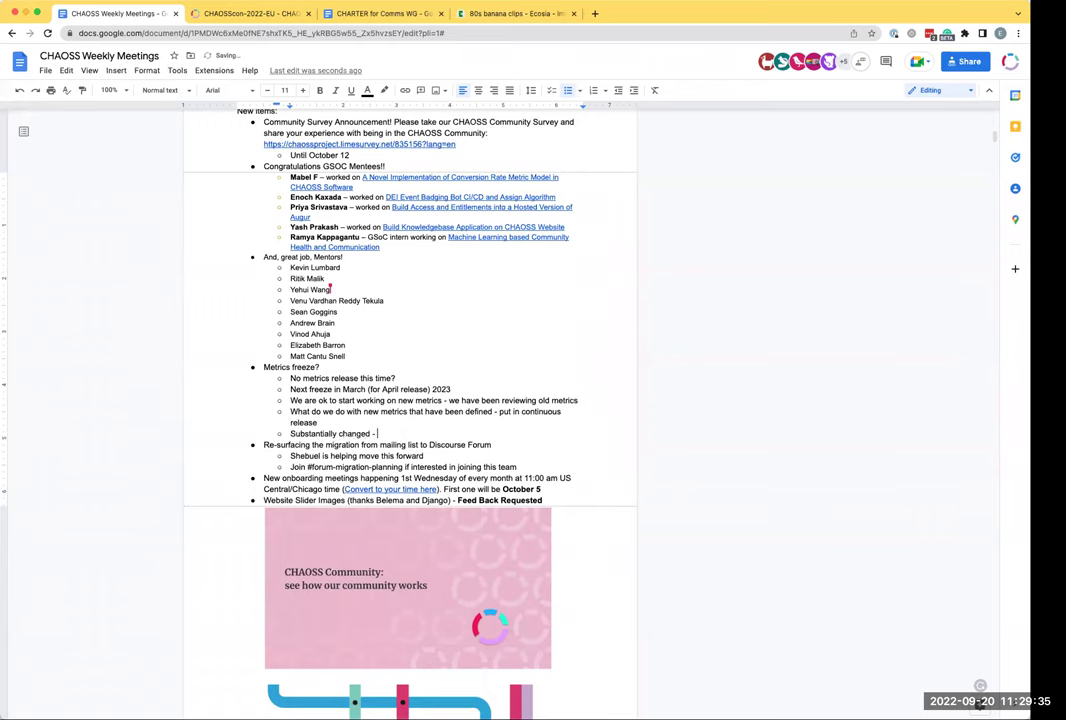
type("also put in continuous release")
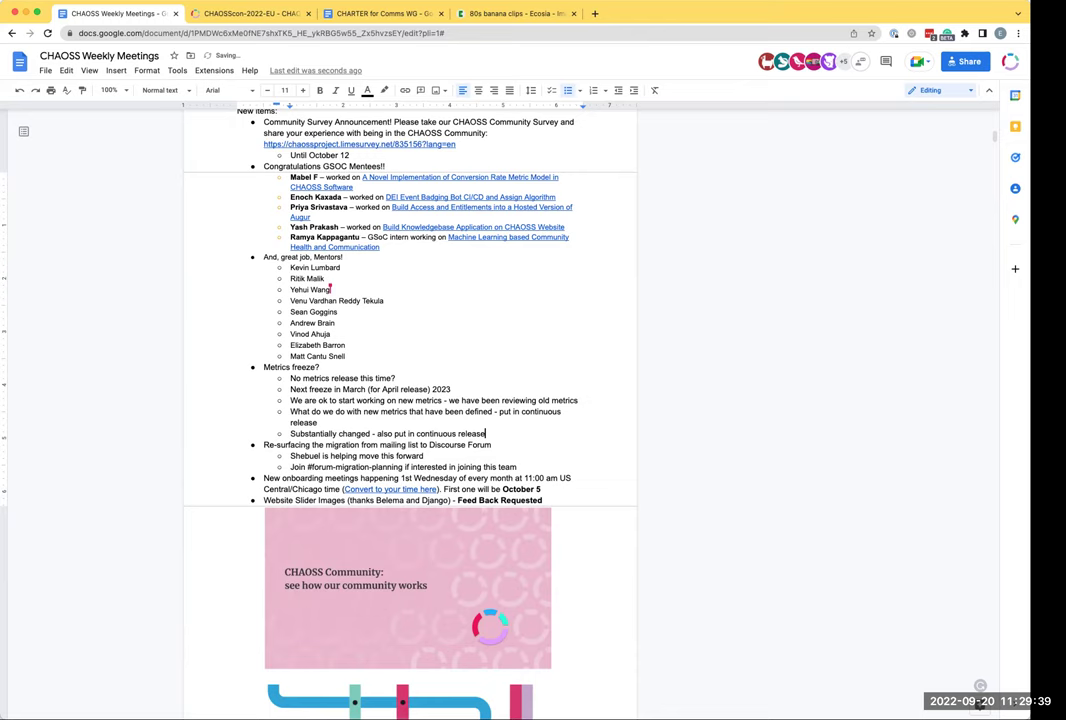
type(" until April until April")
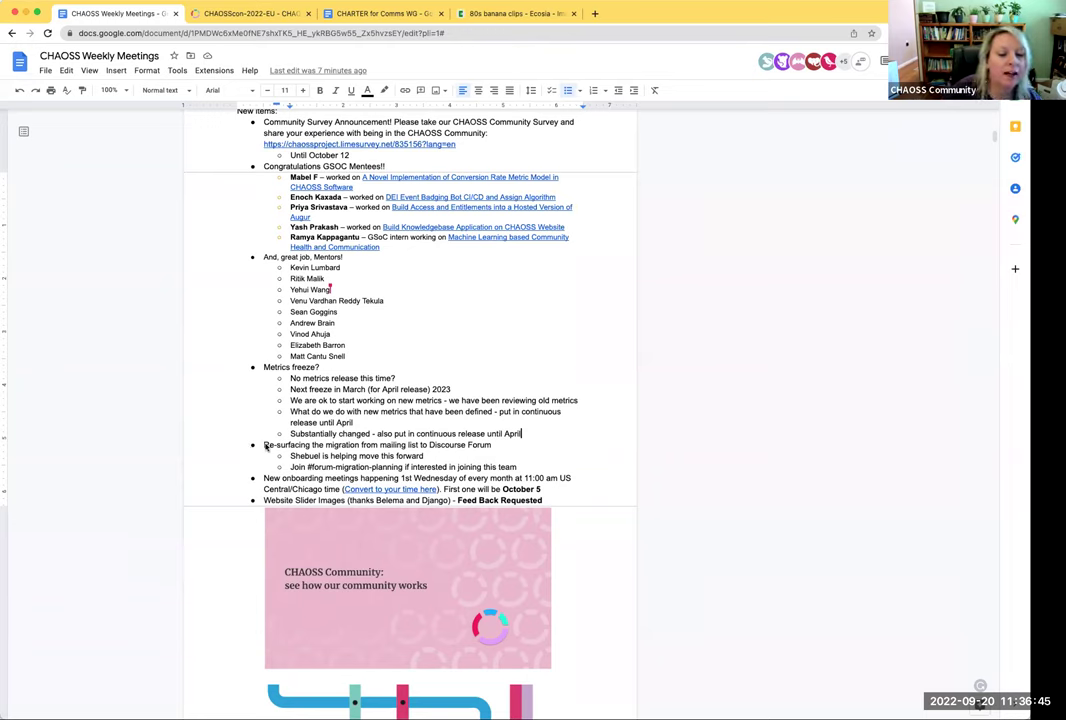
Step: Highlight the Discourse Forum migration item, its #forum-migration-planning channel, and the new onboarding meetings item in turn while reviewing them
left_click_drag(266, 447, 491, 445)
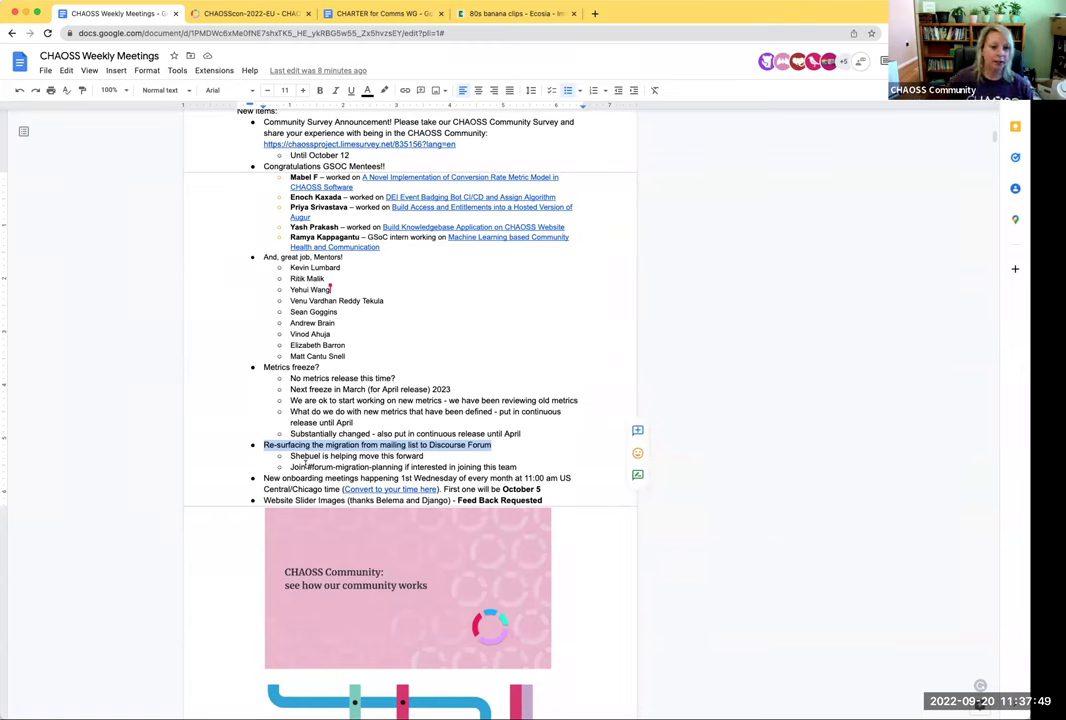
left_click_drag(306, 467, 403, 467)
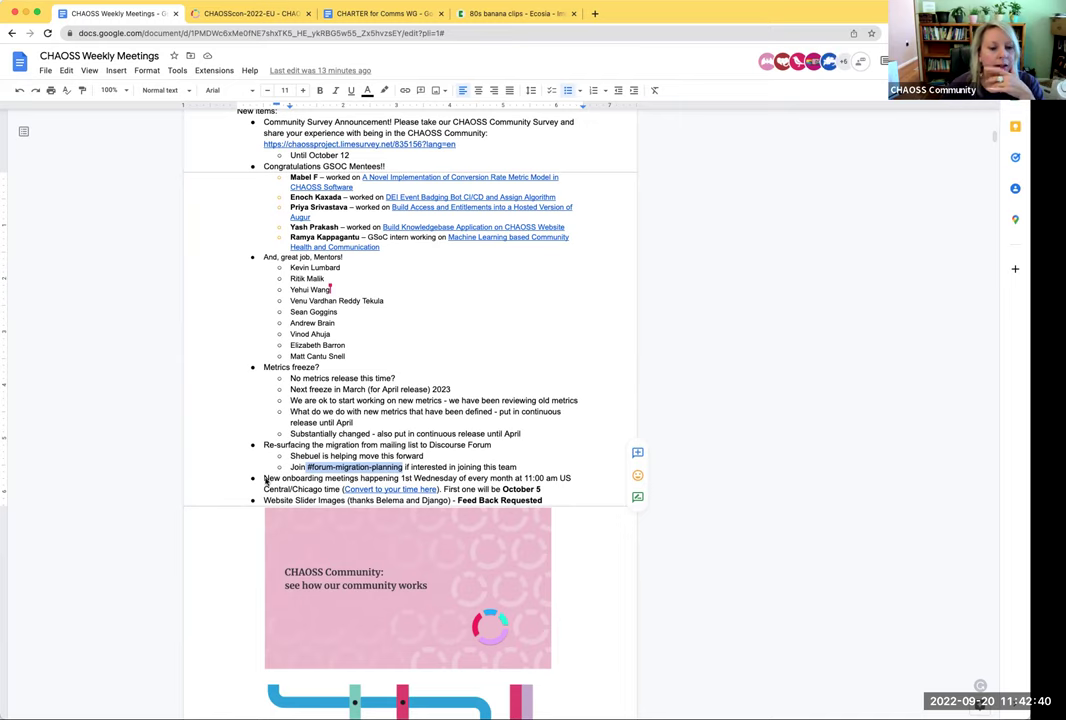
left_click_drag(265, 479, 538, 500)
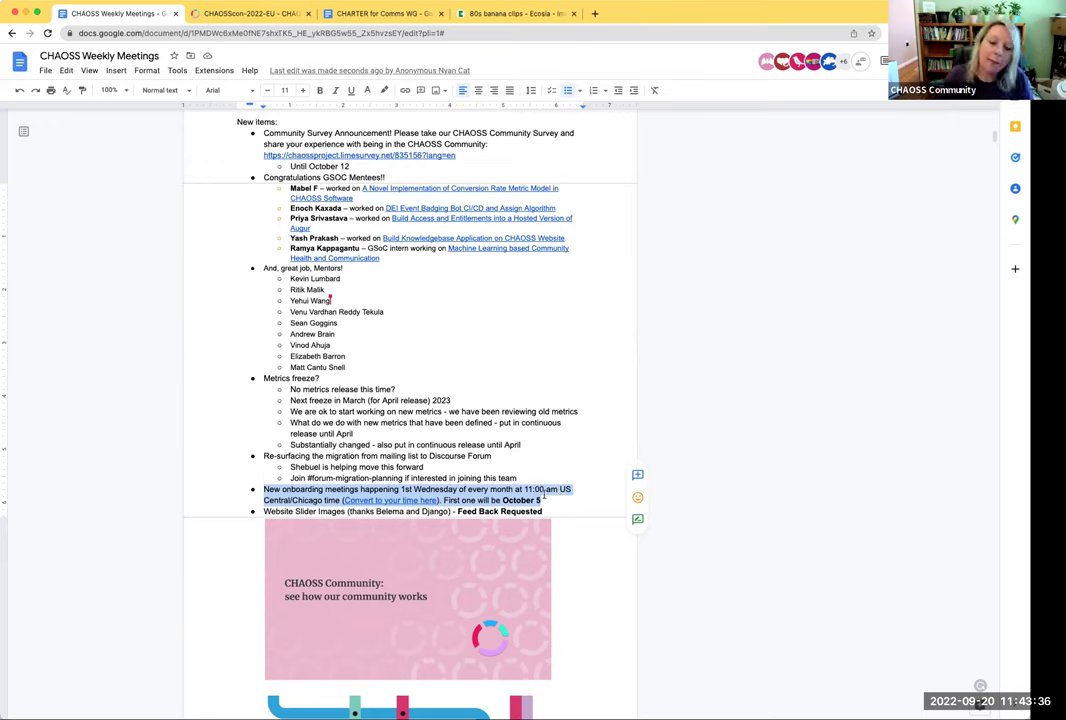
left_click(546, 499)
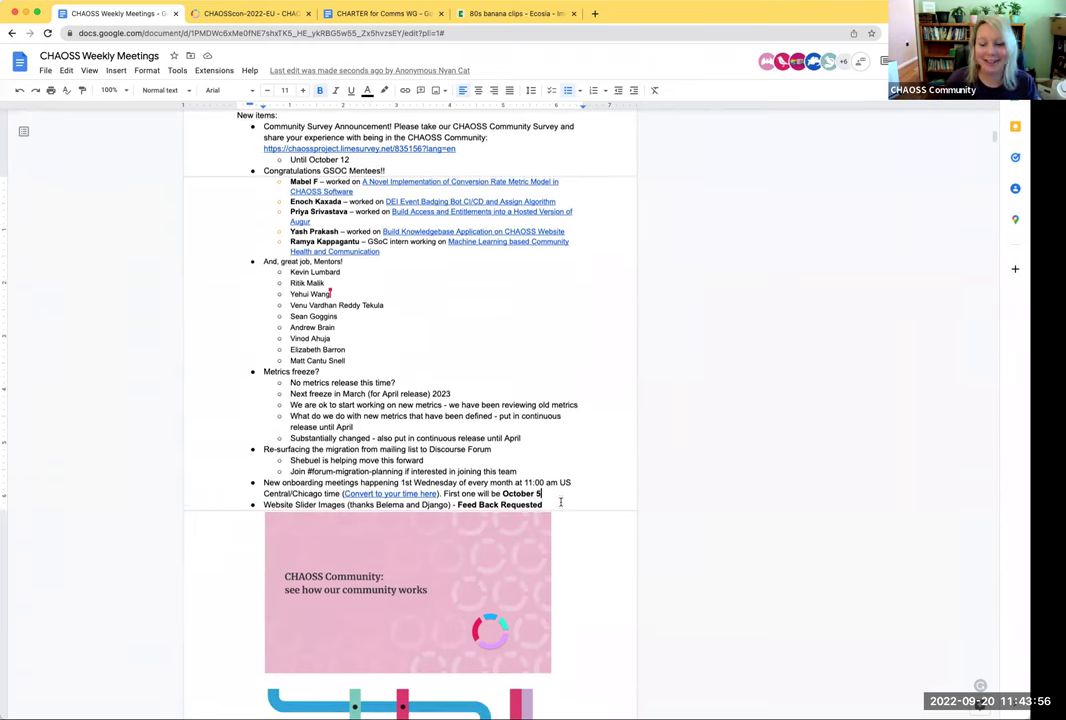
Step: Examine the three proposed website slider images under the item requesting feedback
scroll(560, 502, "down", 3)
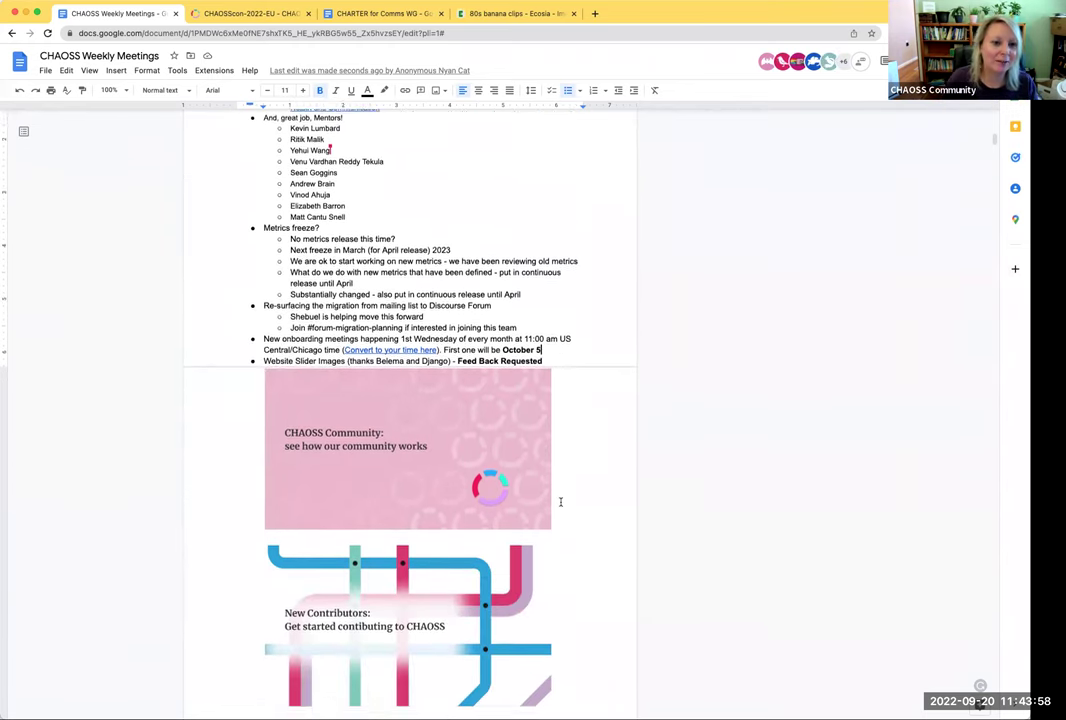
scroll(560, 502, "down", 3)
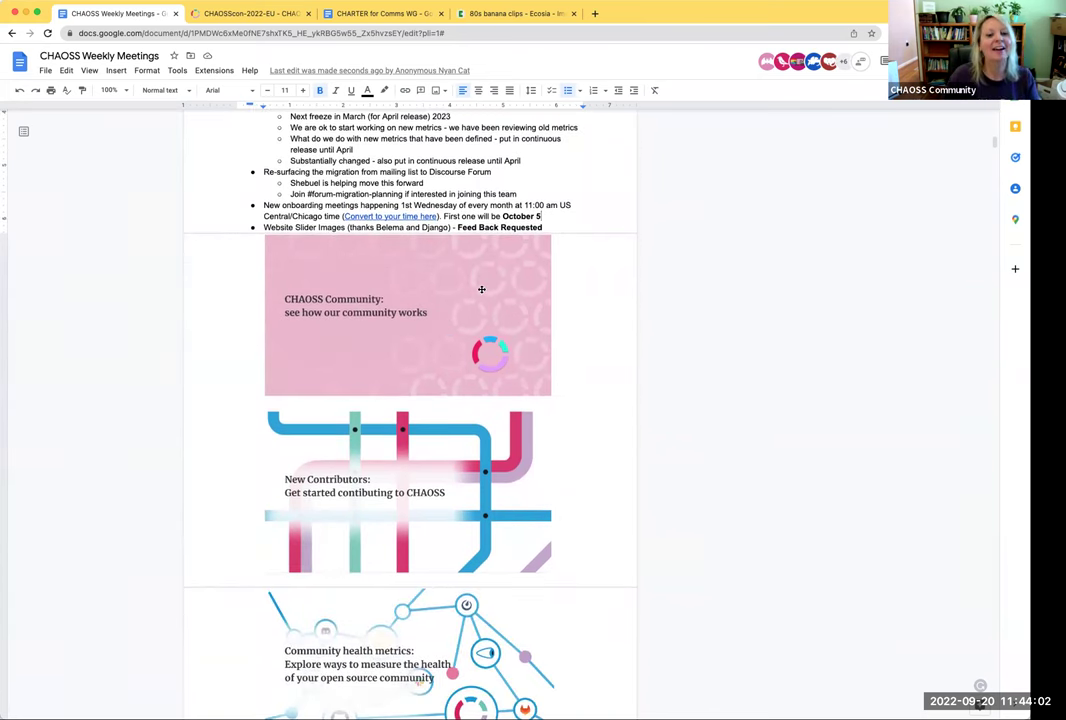
scroll(507, 414, "down", 2)
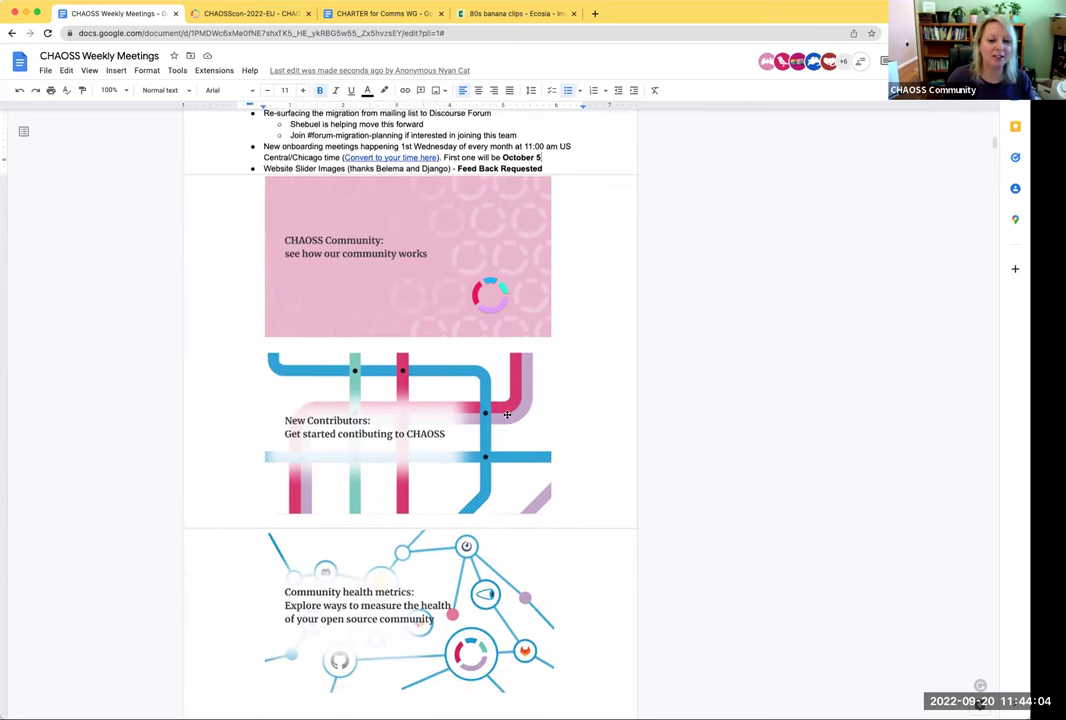
scroll(515, 418, "up", 1)
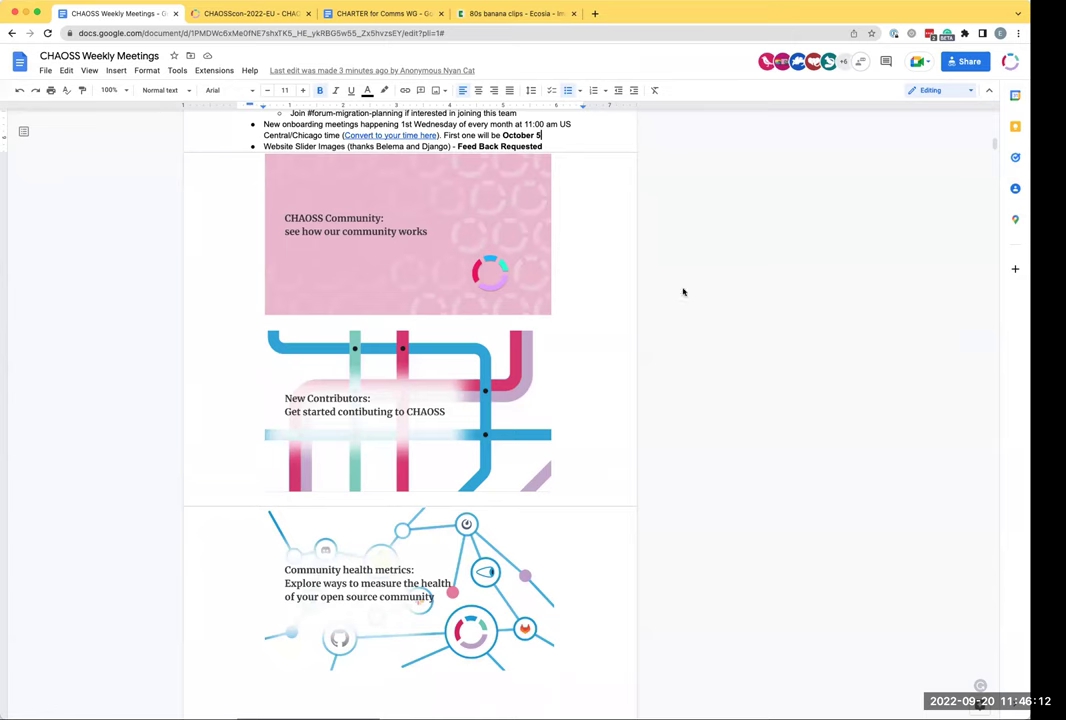
scroll(619, 359, "down", 3)
scroll(619, 359, "up", 1)
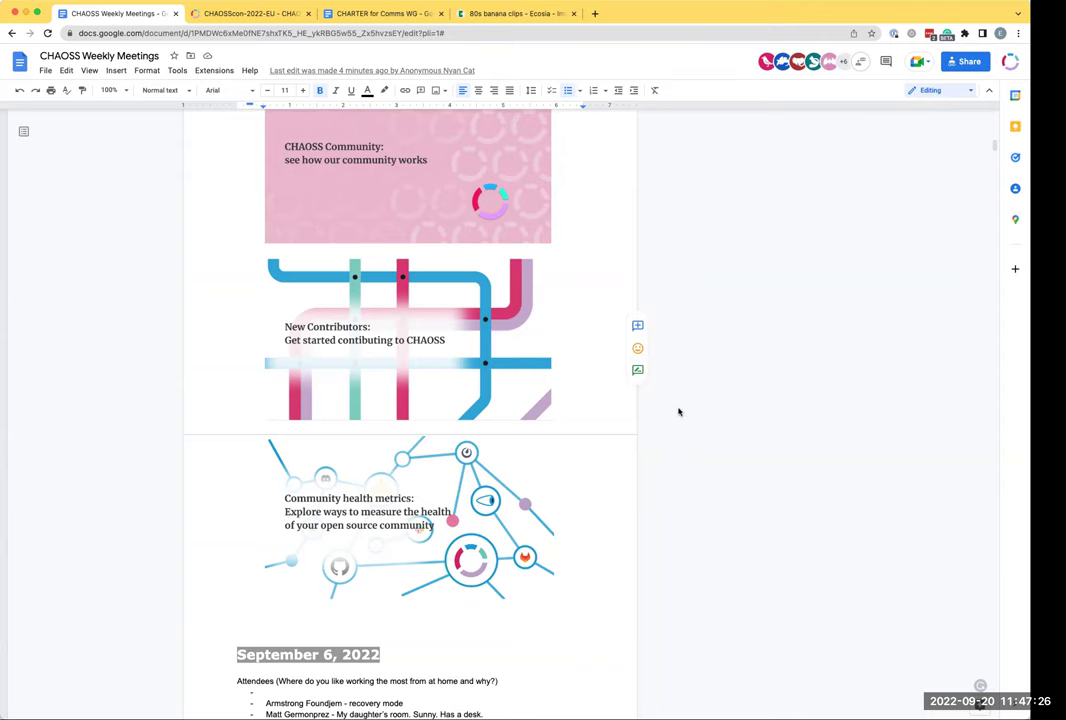
scroll(678, 412, "up", 1)
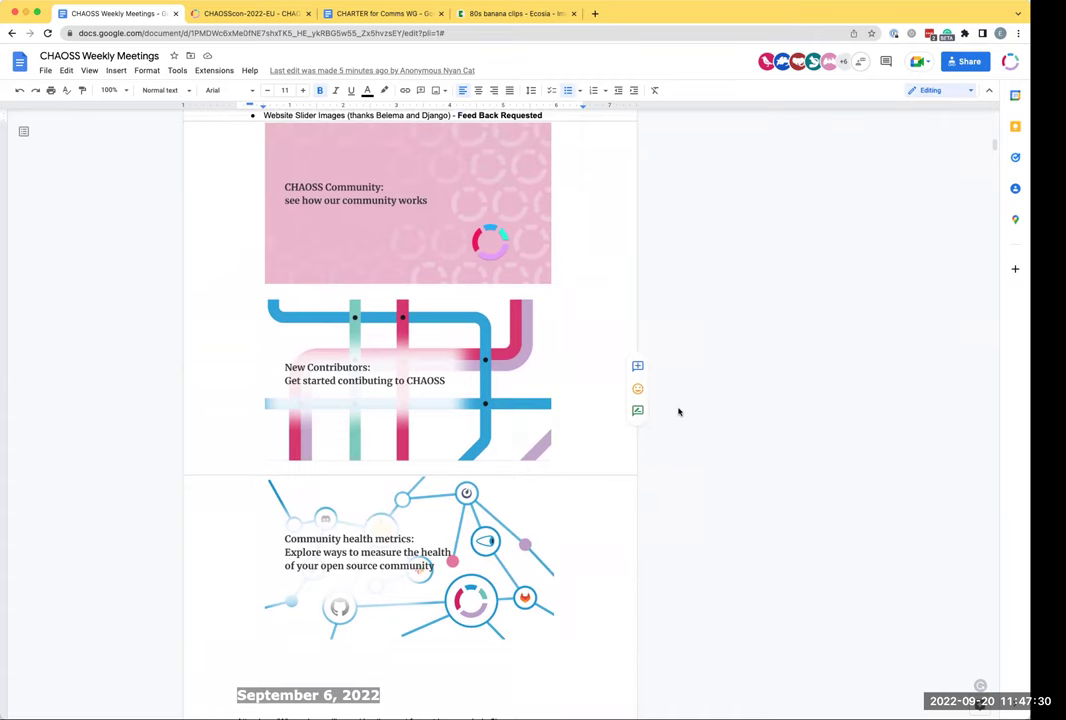
Step: Look back over the agenda from the website slider item up to the items from last meeting
scroll(678, 412, "up", 3)
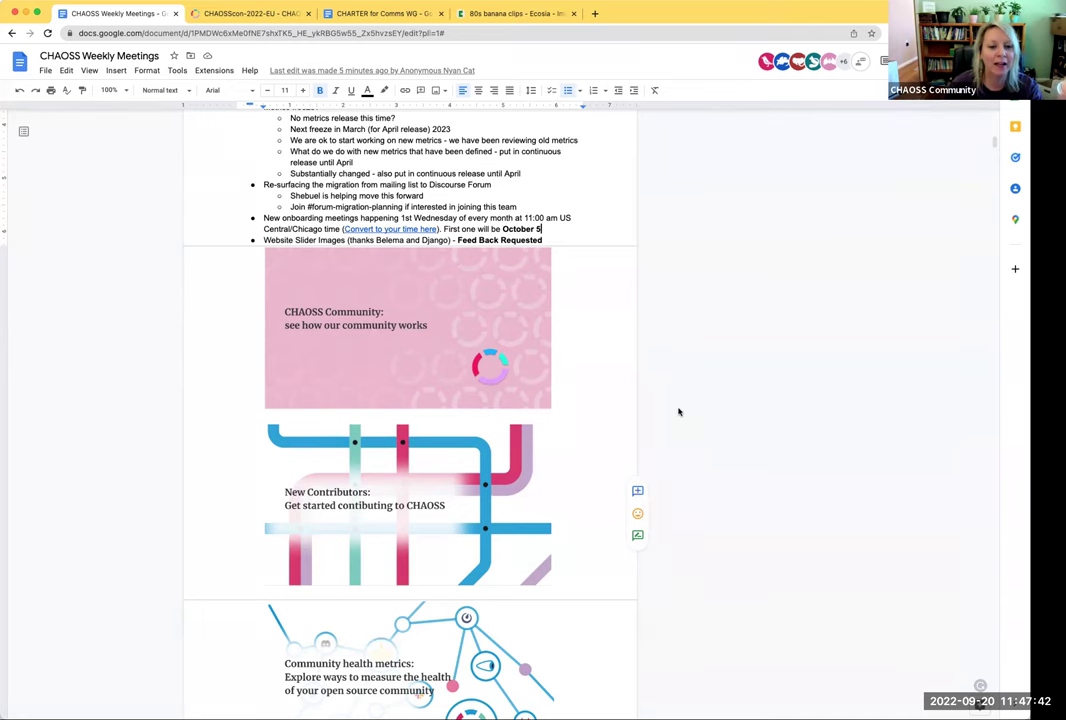
scroll(678, 412, "up", 5)
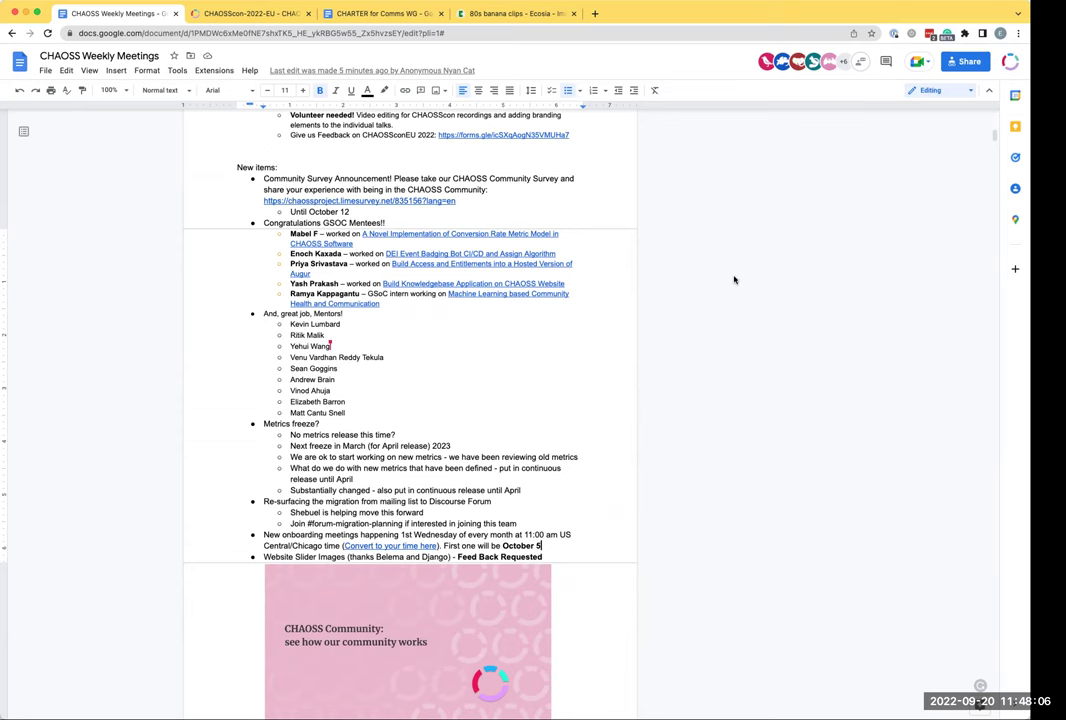
scroll(734, 280, "up", 5)
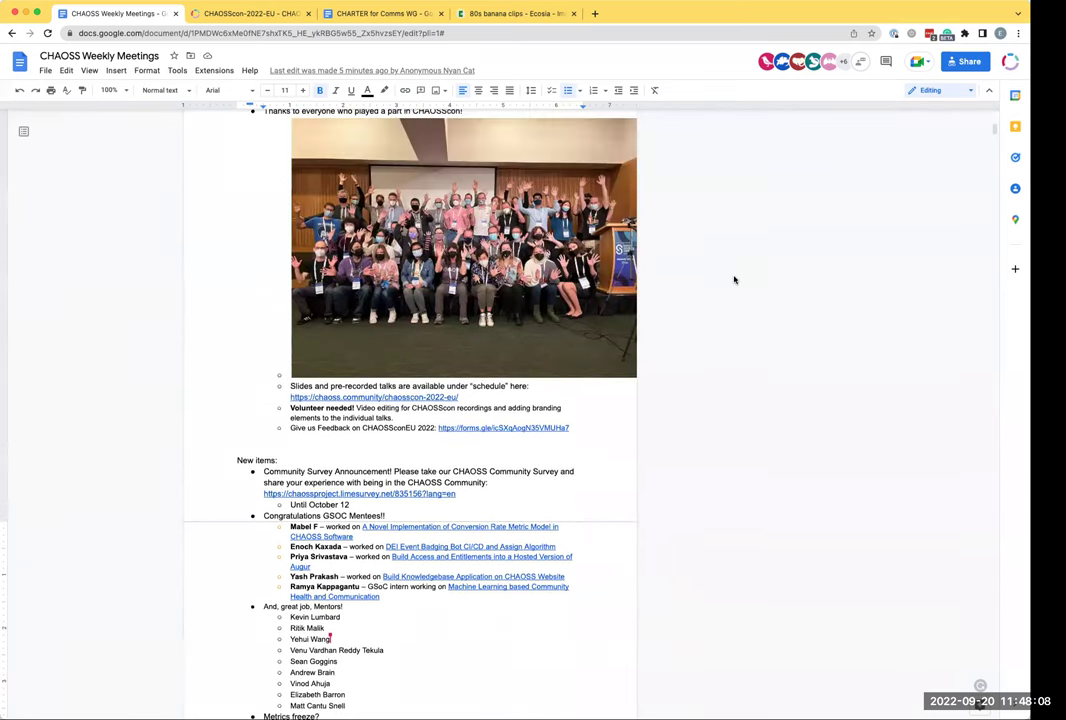
scroll(734, 280, "up", 3)
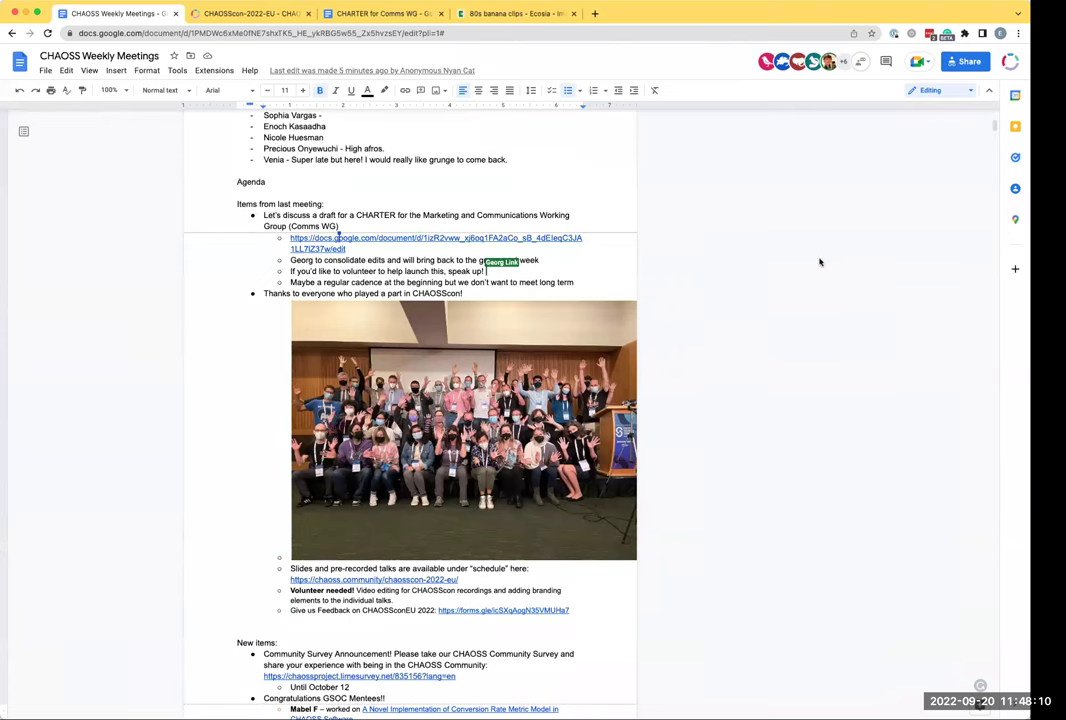
scroll(792, 270, "down", 2)
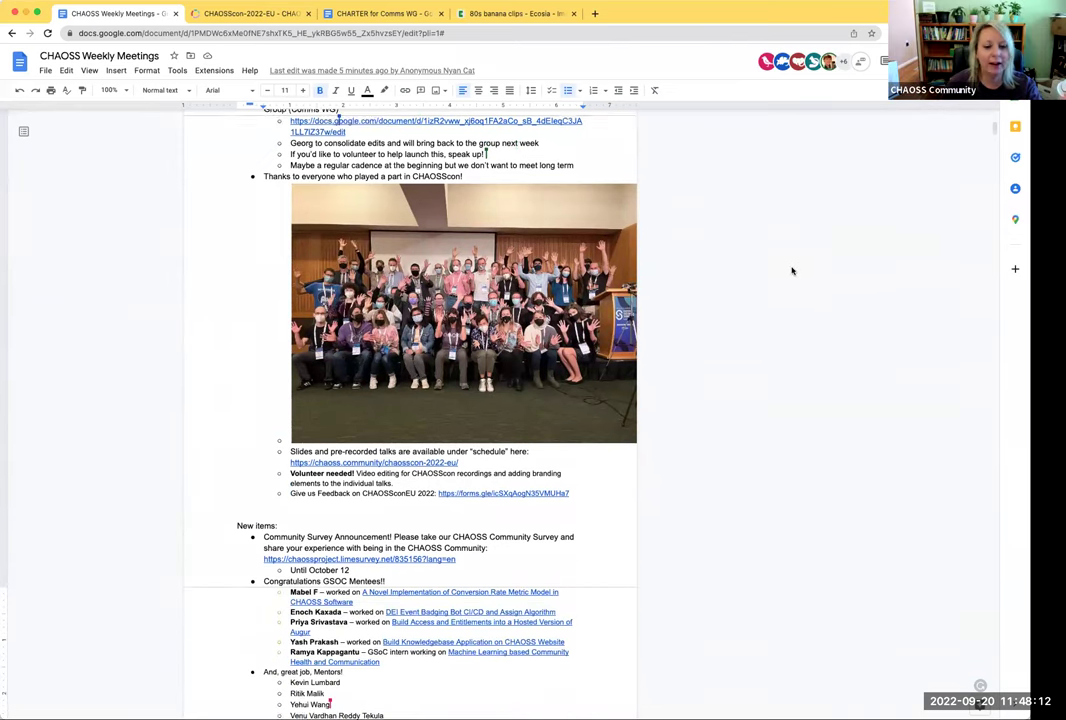
scroll(792, 270, "down", 2)
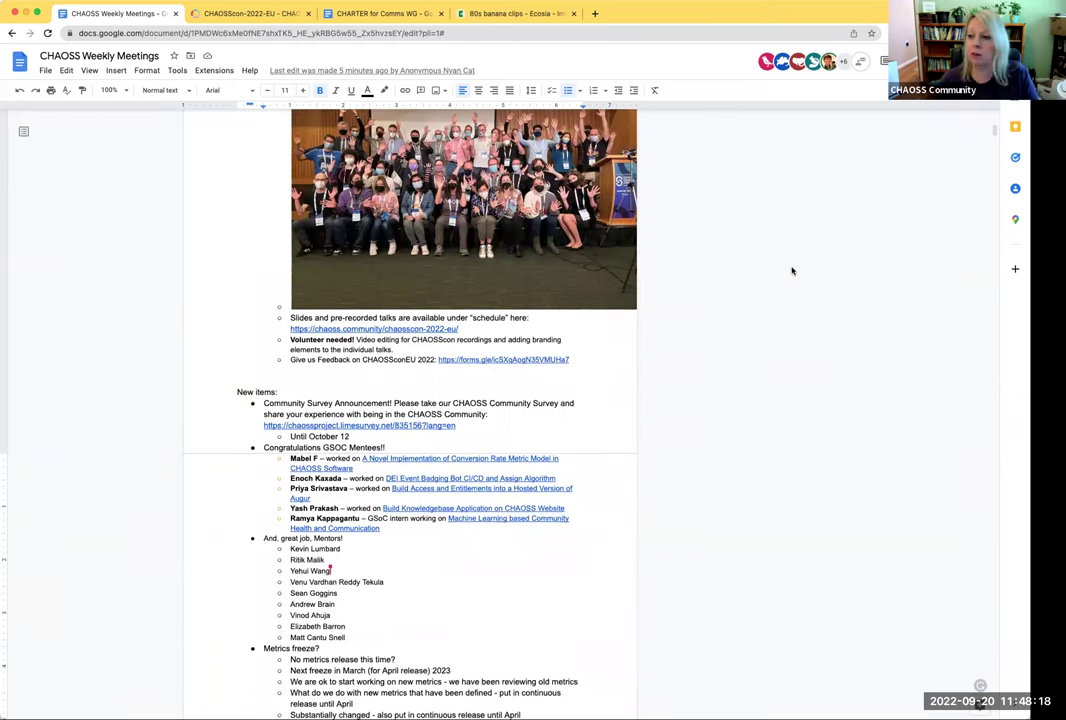
scroll(792, 270, "up", 3)
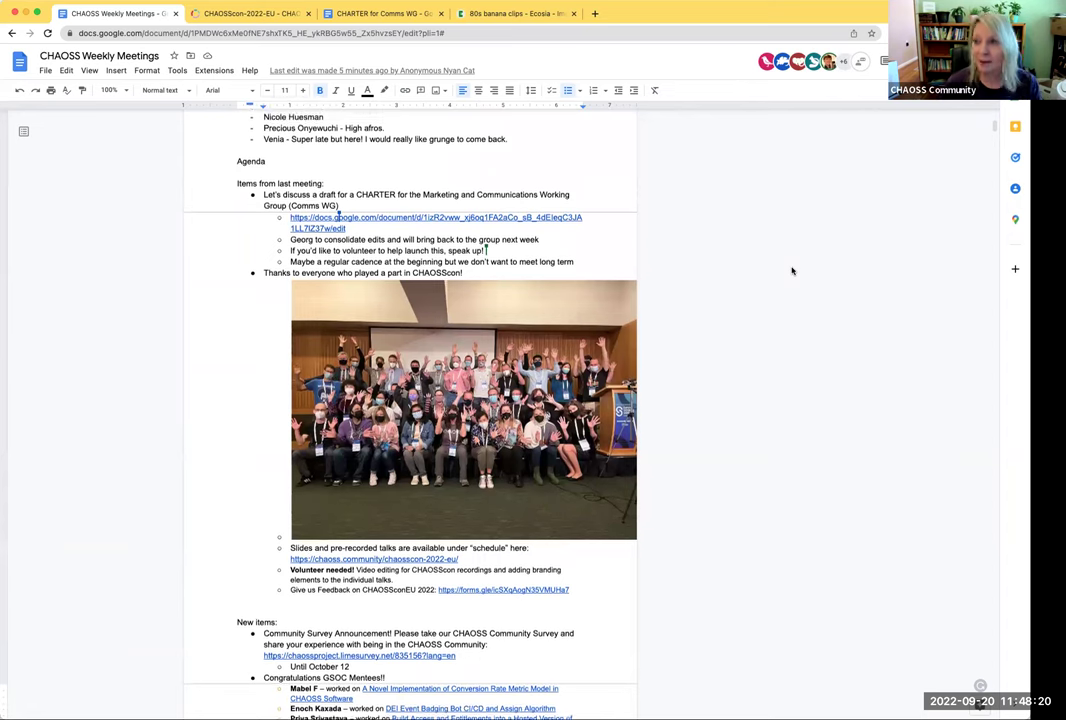